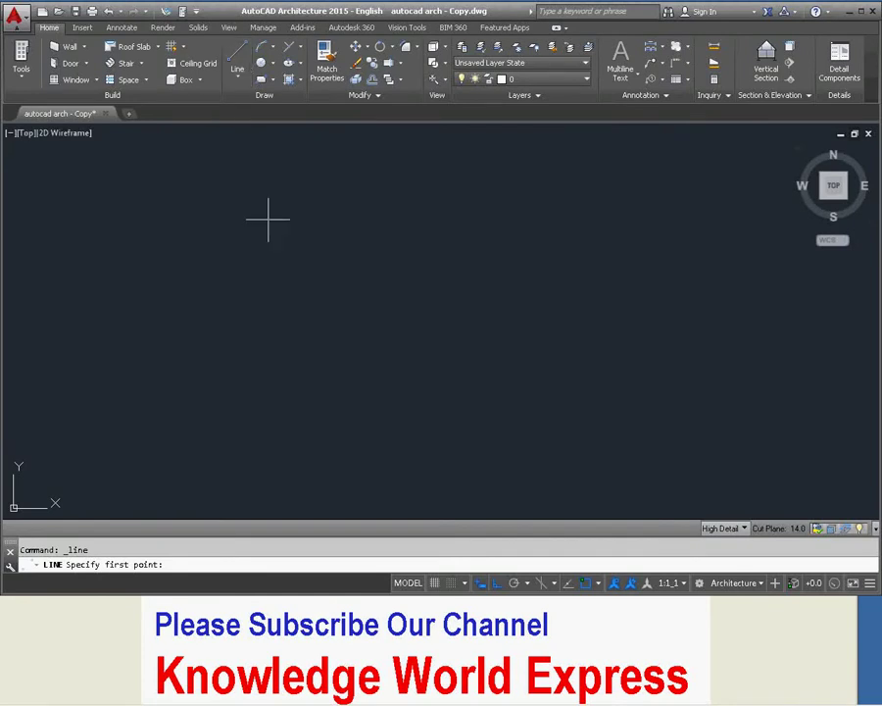
Draw a 5000-long horizontal top line, then zoom extents and pan it higher in view
{"action": "left_click", "coordinate": [235, 258]}
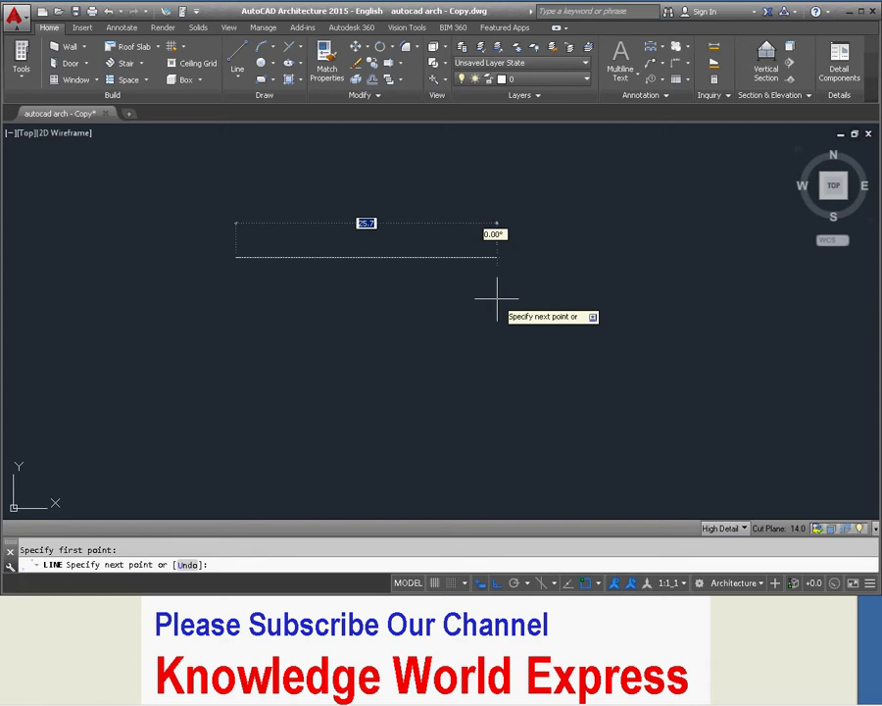
{"action": "key", "text": "Return"}
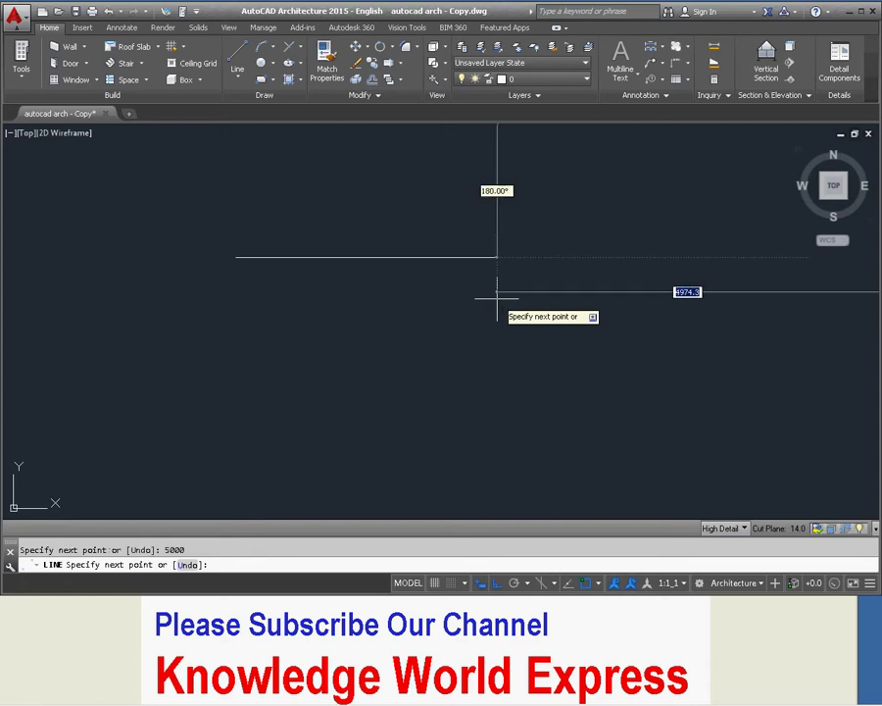
{"action": "key", "text": "Return"}
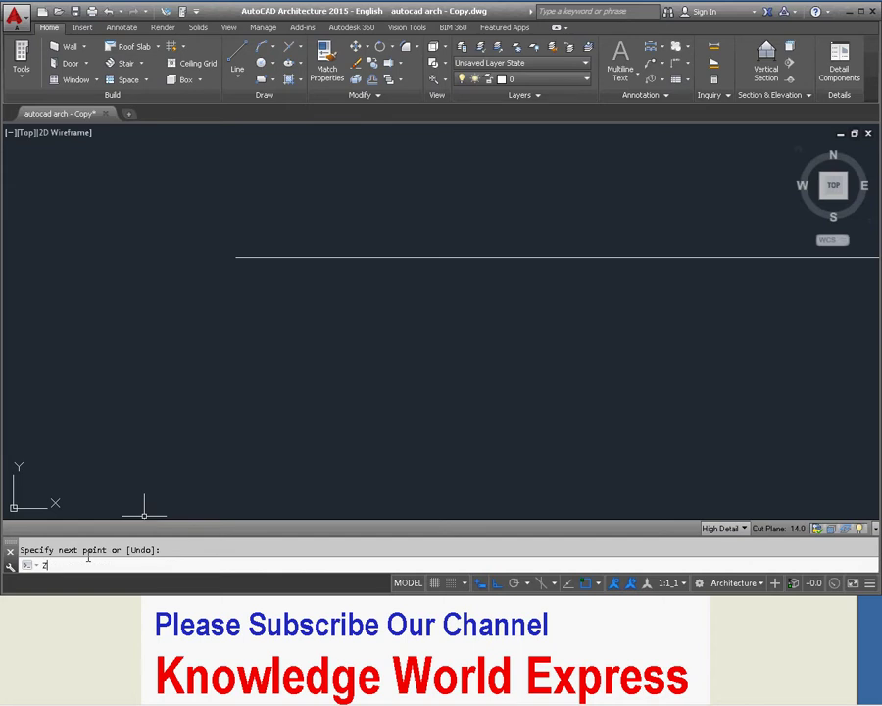
{"action": "type", "text": "z"}
{"action": "key", "text": "Return"}
{"action": "type", "text": "EX"}
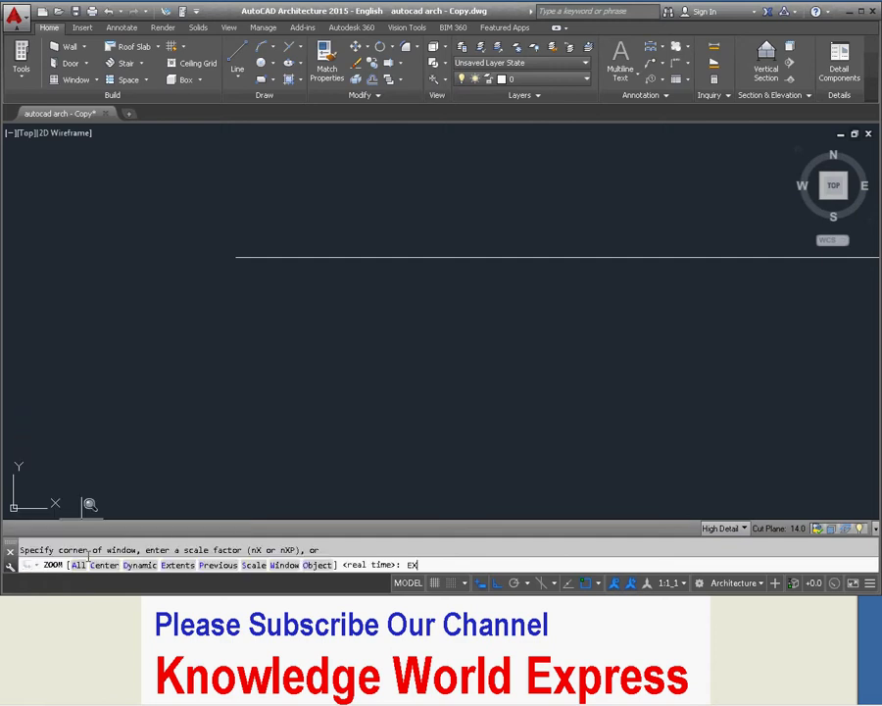
{"action": "key", "text": "Return"}
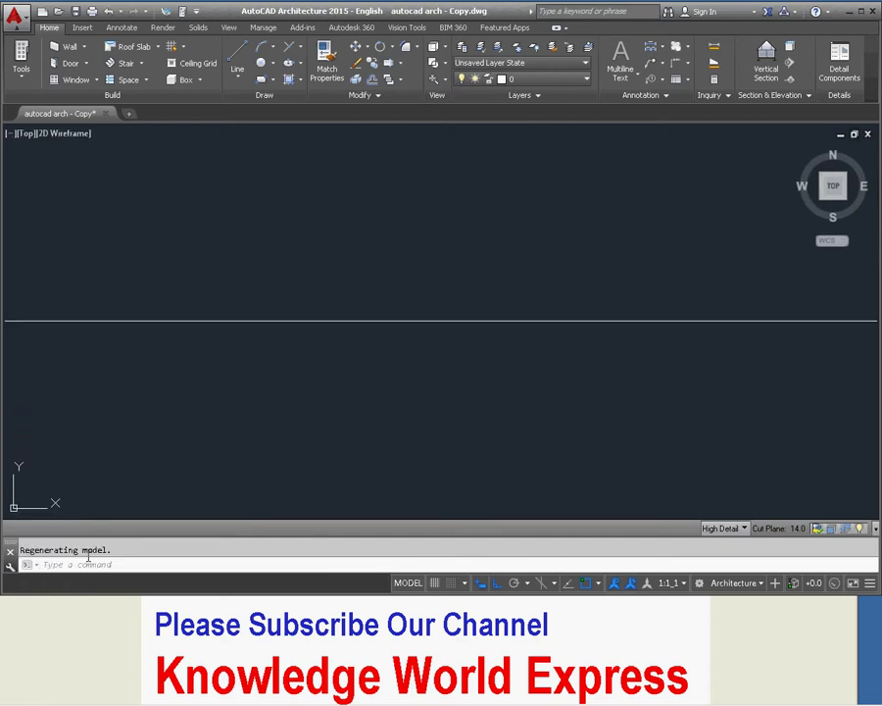
{"action": "scroll", "coordinate": [289, 415], "scroll_direction": "down", "scroll_amount": 4}
{"action": "mouse_move", "coordinate": [305, 368]}
{"action": "middle_mouse_down"}
{"action": "mouse_move", "coordinate": [307, 274]}
{"action": "mouse_move", "coordinate": [322, 188]}
{"action": "middle_mouse_up"}
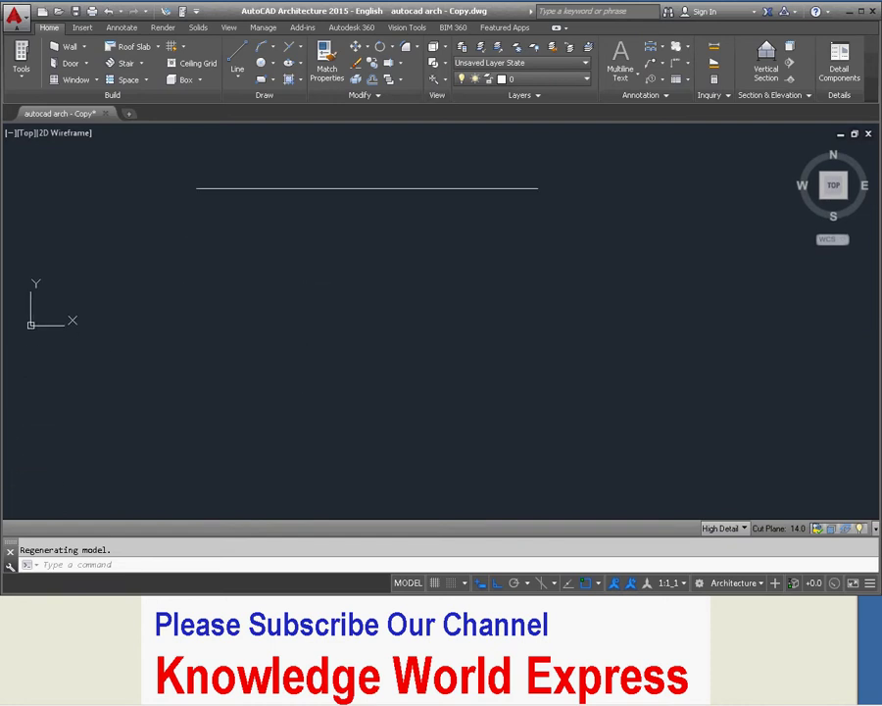
Draw an 8000-long vertical line down from the top line's midpoint, then delete it
{"action": "left_click", "coordinate": [237, 57]}
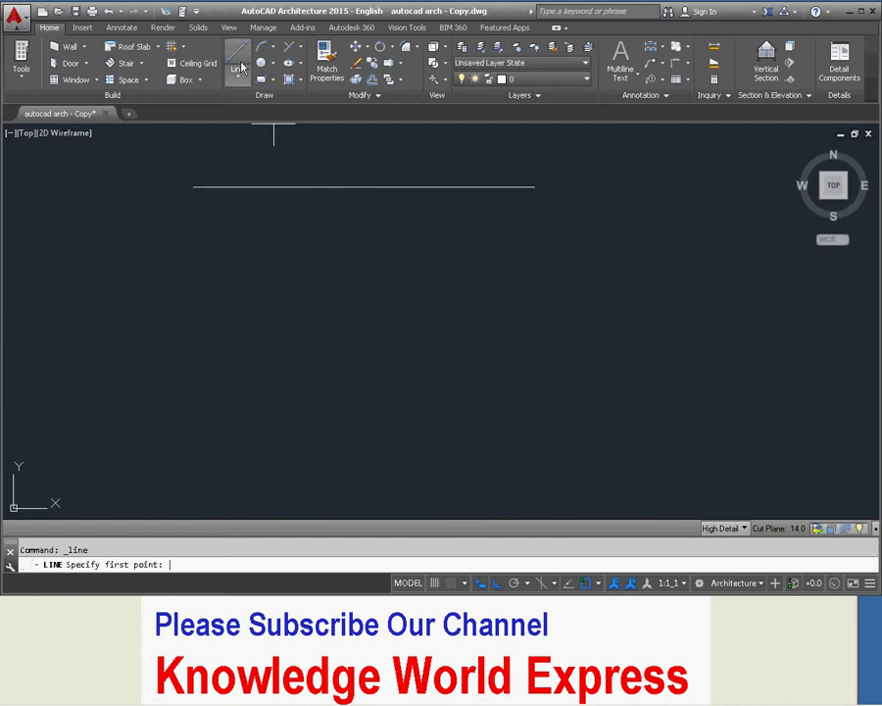
{"action": "left_click", "coordinate": [362, 188]}
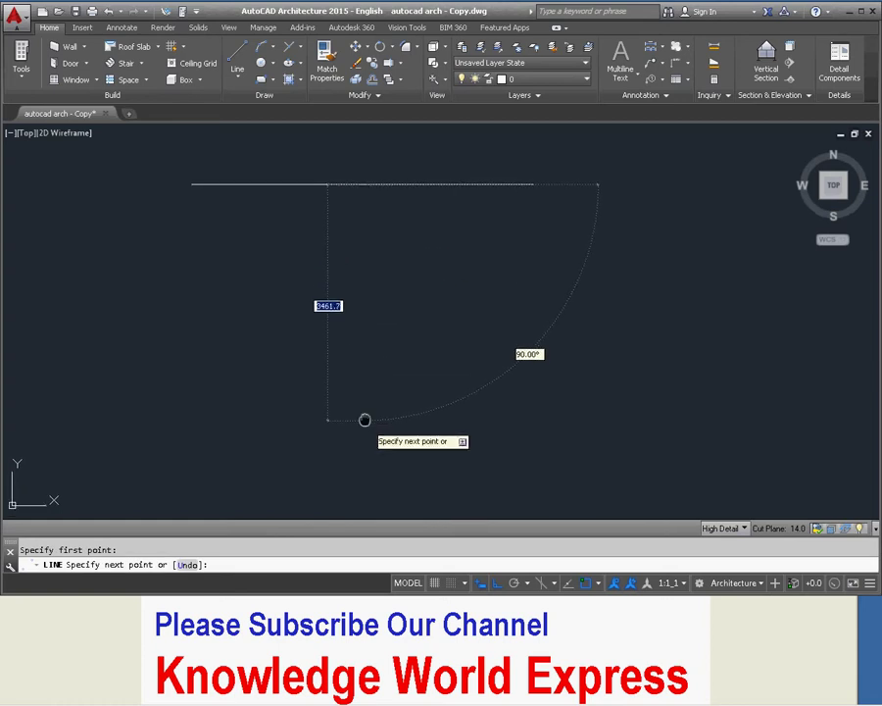
{"action": "scroll", "coordinate": [365, 422], "scroll_direction": "up", "scroll_amount": 1}
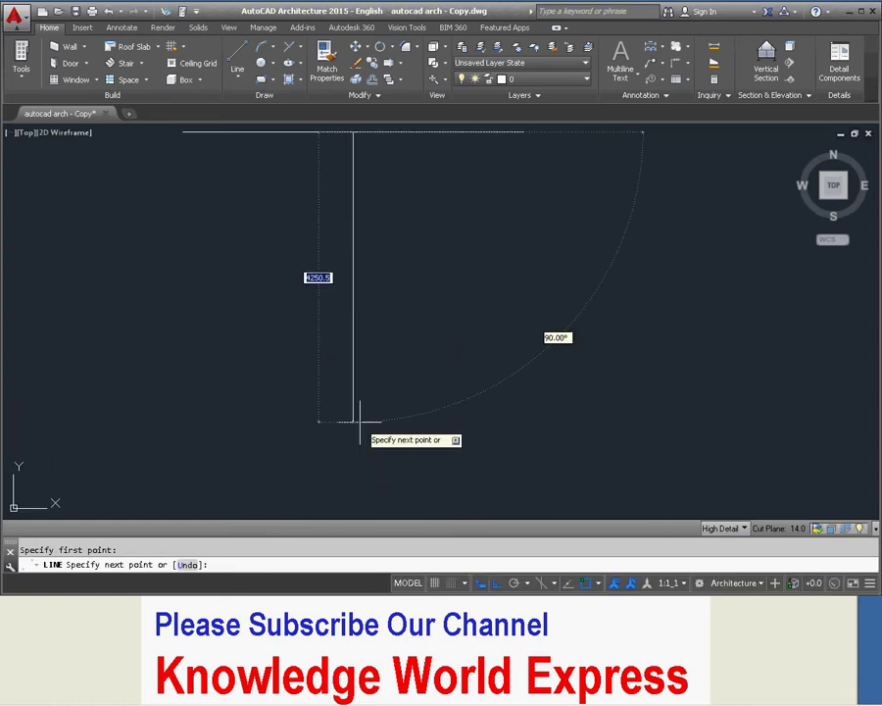
{"action": "type", "text": "8000"}
{"action": "key", "text": "Return"}
{"action": "key", "text": "Return"}
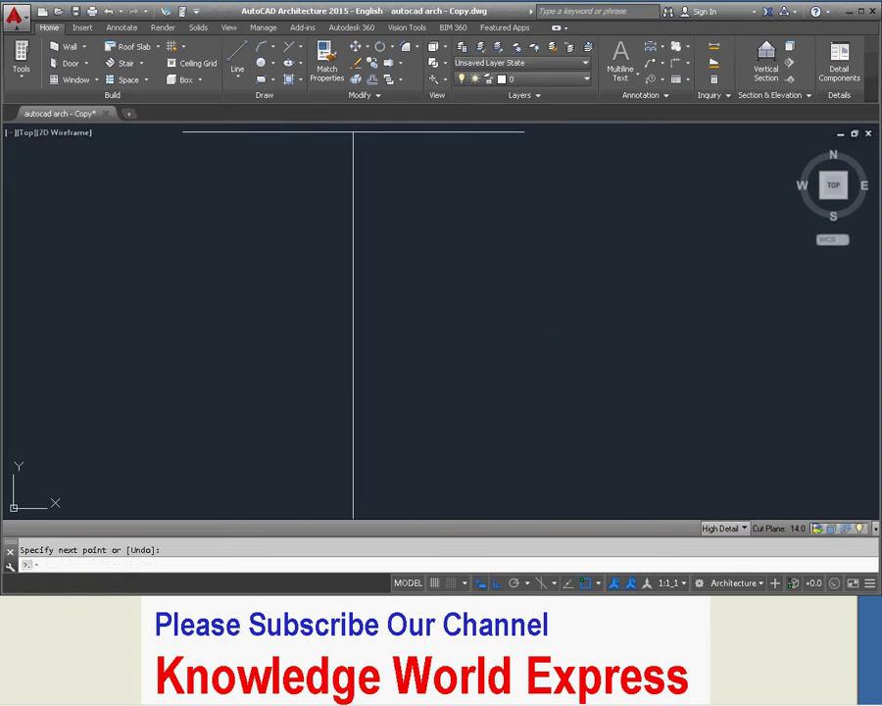
{"action": "middle_click", "coordinate": [467, 376]}
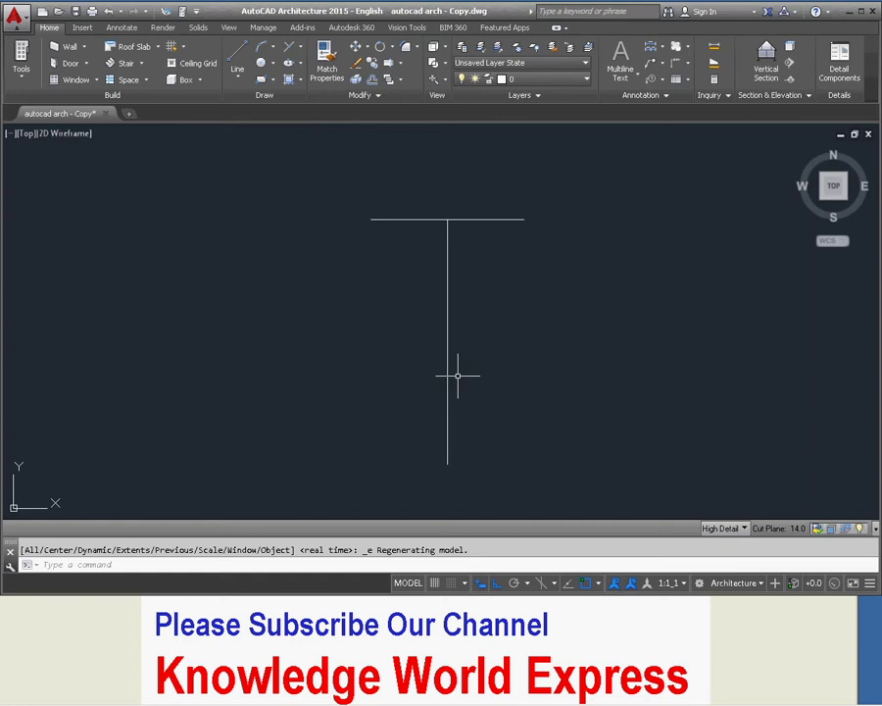
{"action": "left_click", "coordinate": [446, 385]}
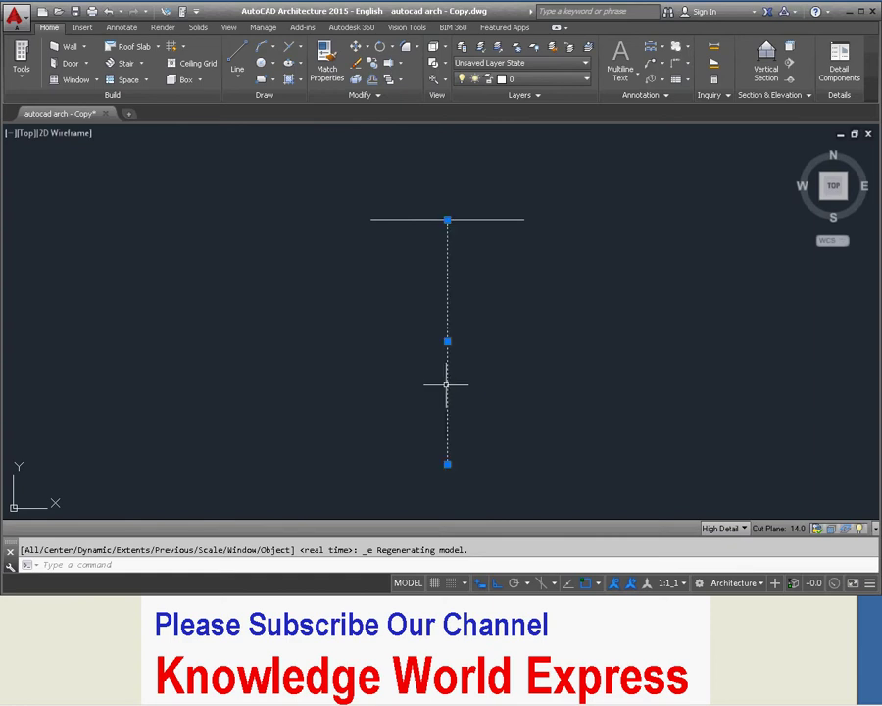
{"action": "key", "text": "Delete"}
Draw a 7000 vertical line from the midpoint with 1500 and 3000 bottom segments, deleting the extra right part
{"action": "type", "text": "l"}
{"action": "key", "text": "Return"}
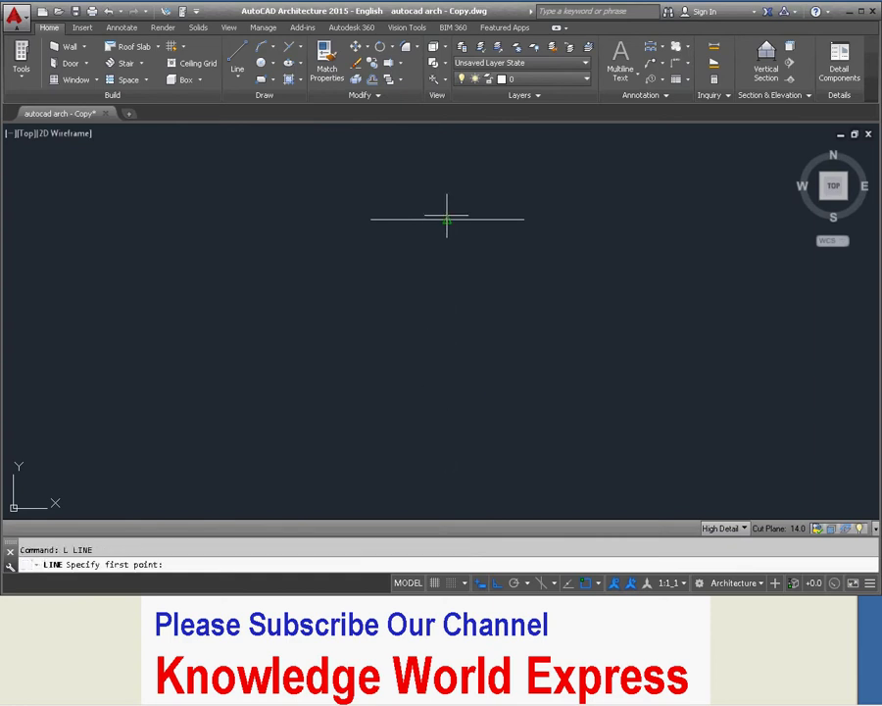
{"action": "left_click", "coordinate": [447, 219]}
{"action": "type", "text": "7000"}
{"action": "key", "text": "Return"}
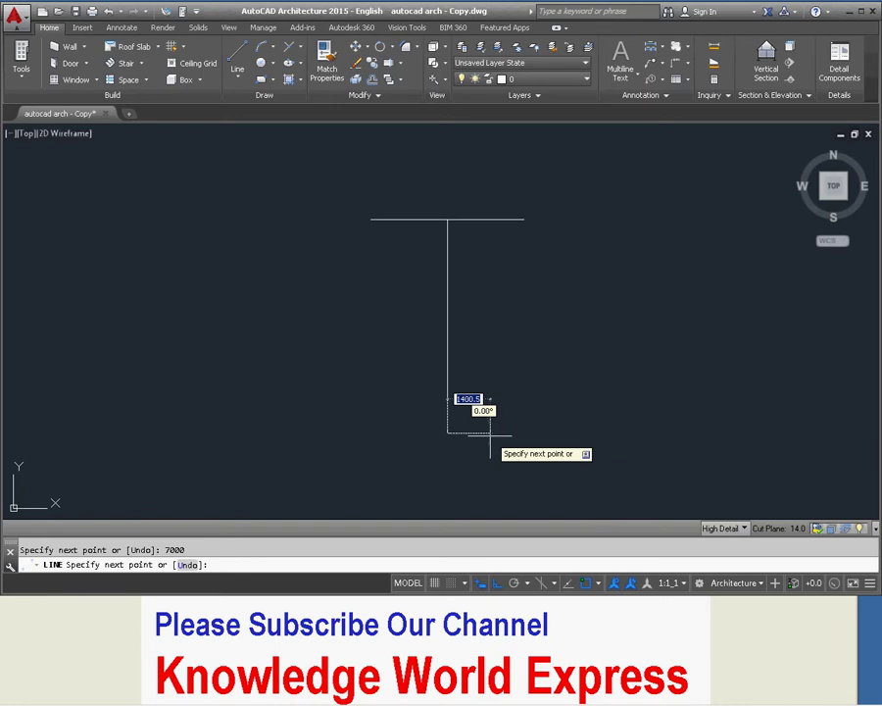
{"action": "type", "text": "1500"}
{"action": "key", "text": "Return"}
{"action": "type", "text": "3000"}
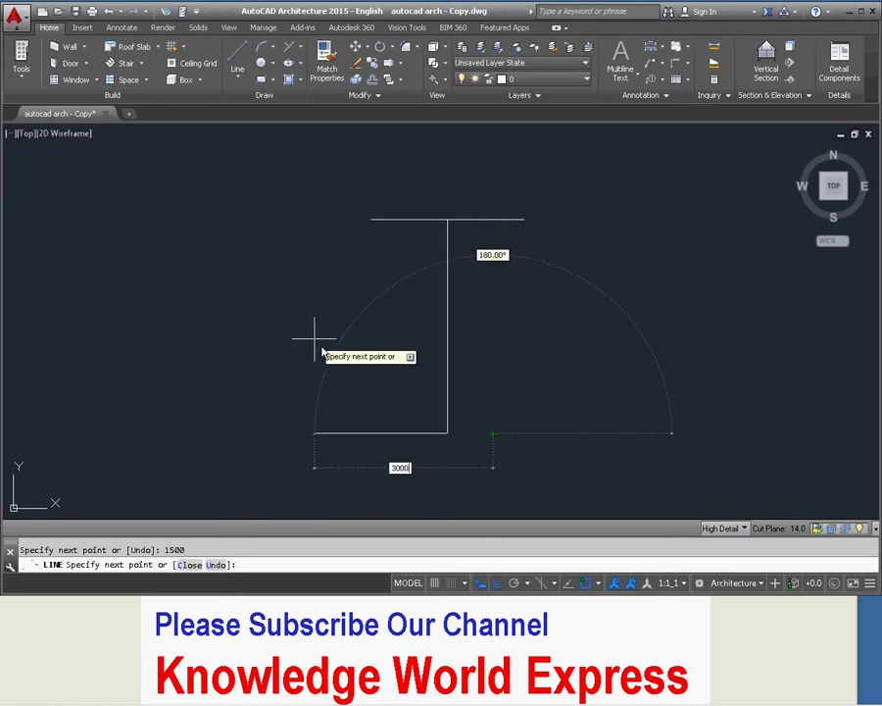
{"action": "key", "text": "Return"}
{"action": "key", "text": "Return"}
{"action": "left_click", "coordinate": [405, 397]}
{"action": "left_click", "coordinate": [516, 471]}
{"action": "key", "text": "Delete"}
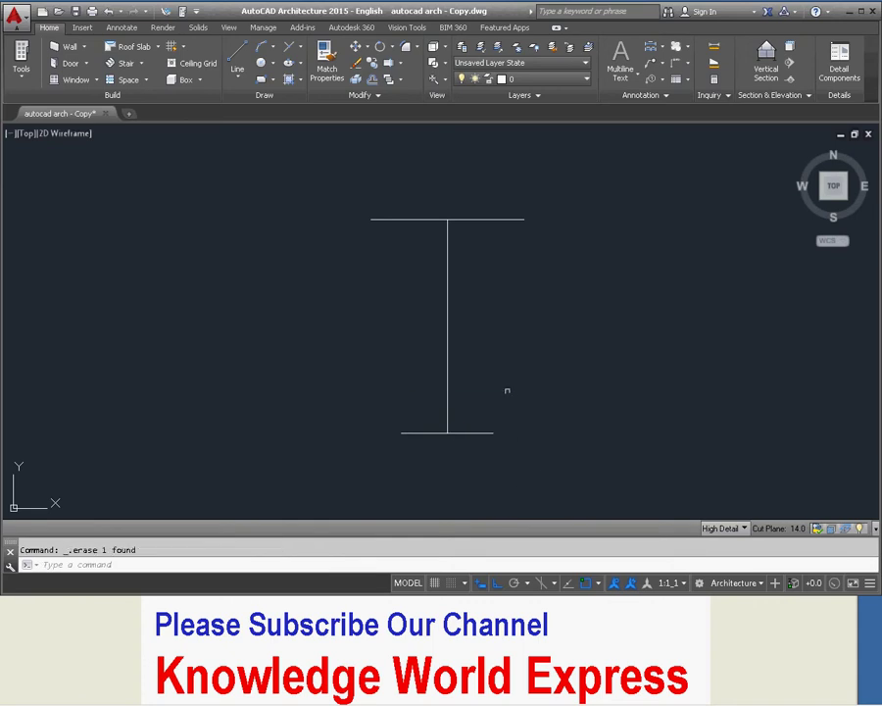
Try a slanted side from the top line's right end, then delete it and the bottom line
{"action": "left_click", "coordinate": [238, 61]}
{"action": "left_click", "coordinate": [523, 219]}
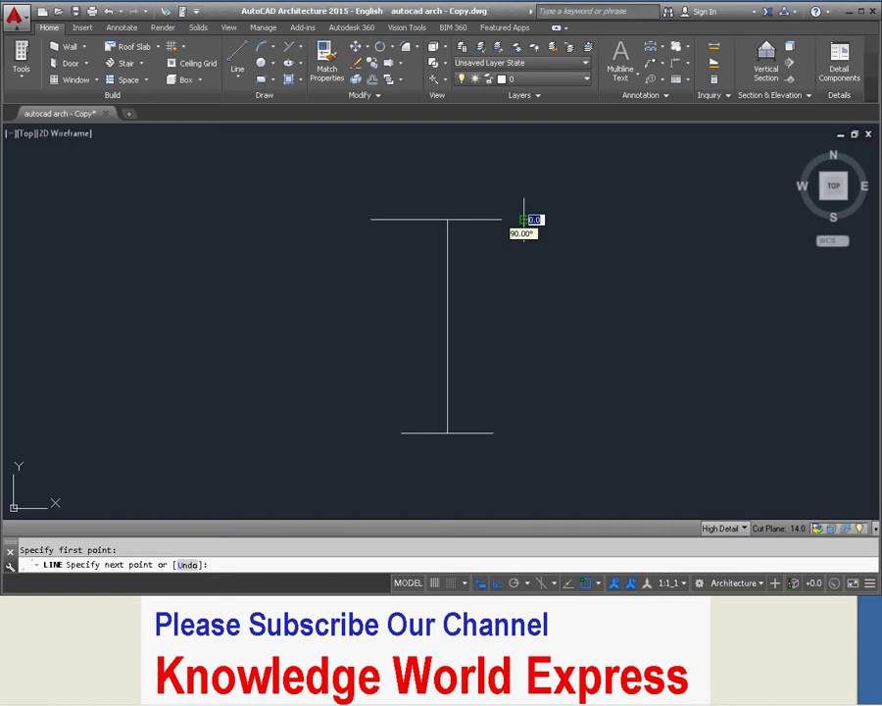
{"action": "left_click", "coordinate": [493, 431]}
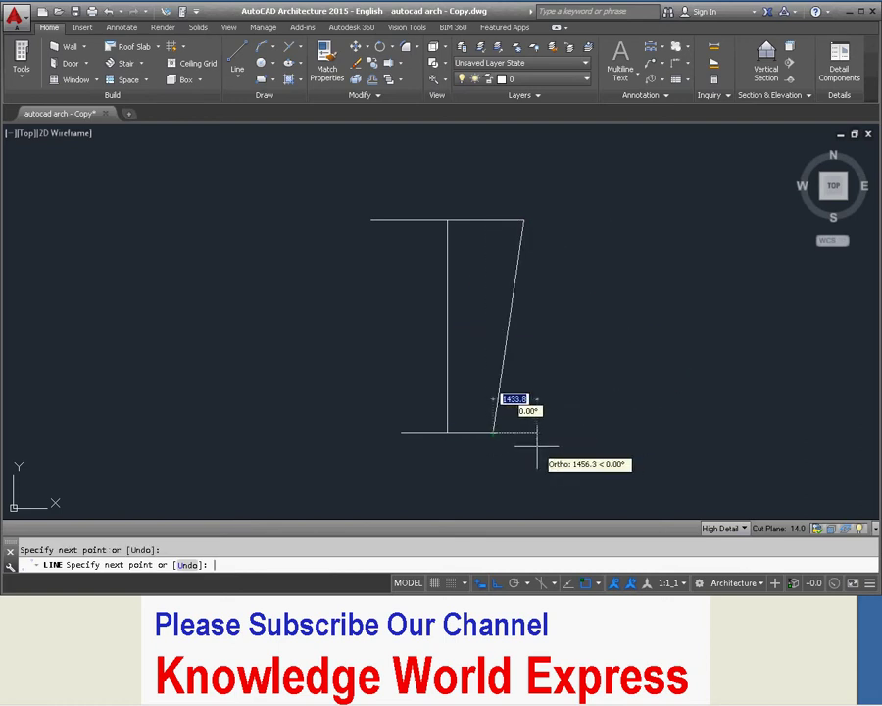
{"action": "key", "text": "Return"}
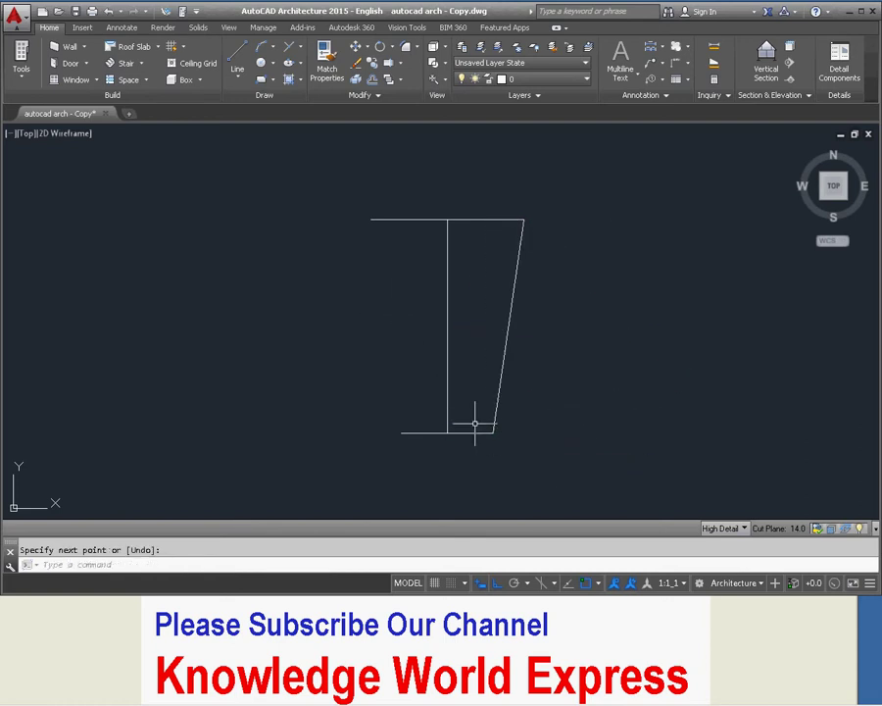
{"action": "left_click", "coordinate": [466, 432]}
{"action": "key", "text": "Delete"}
{"action": "left_click", "coordinate": [543, 359]}
{"action": "left_click", "coordinate": [479, 393]}
{"action": "key", "text": "Delete"}
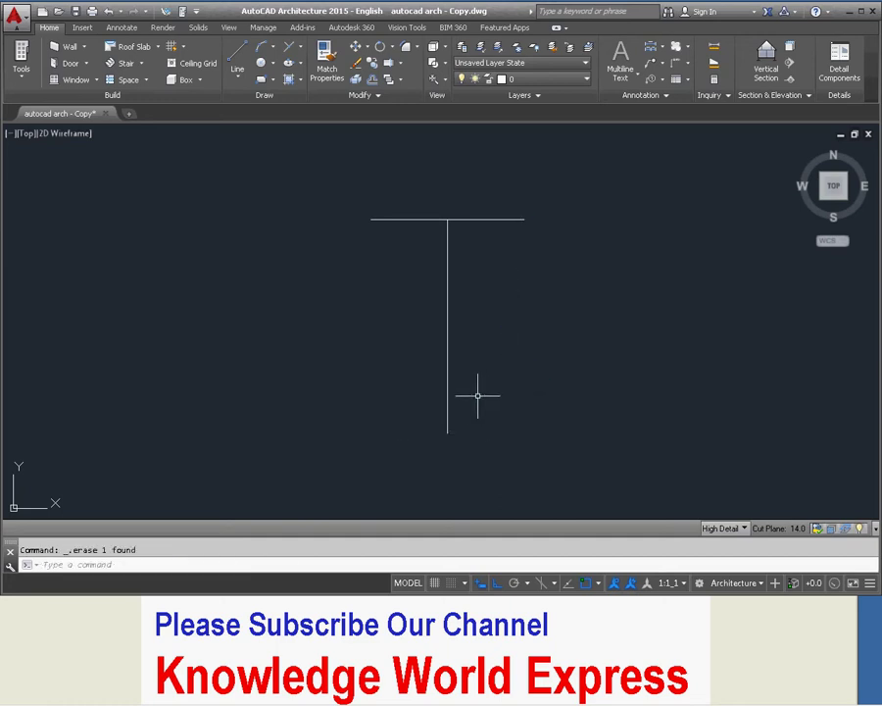
Draw a 1000-long base line from the centre line's bottom end
{"action": "type", "text": "l"}
{"action": "key", "text": "Return"}
{"action": "left_click", "coordinate": [447, 433]}
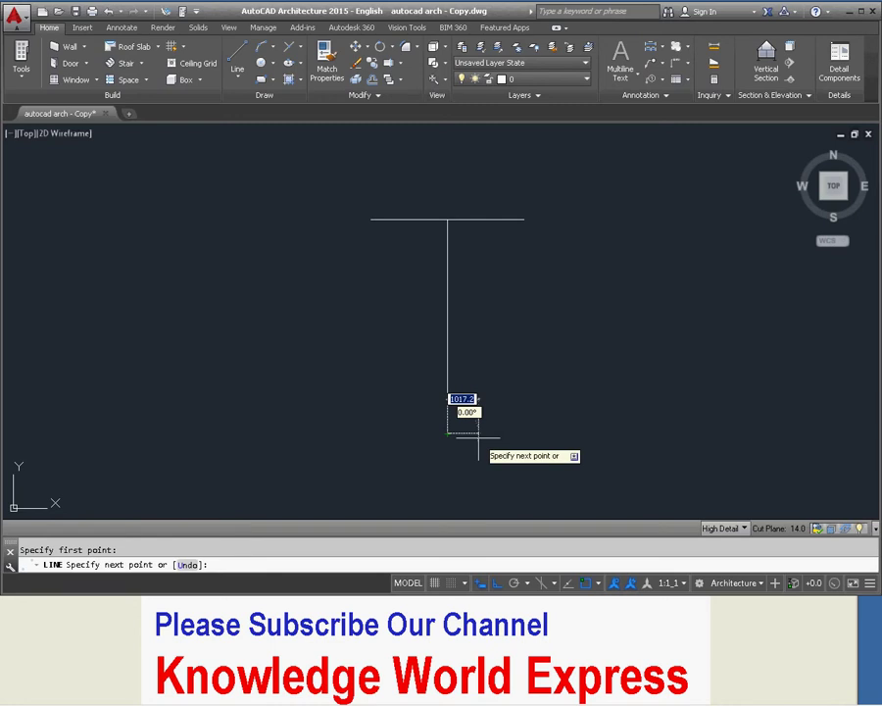
{"action": "type", "text": "144.3"}
{"action": "key", "text": "Return"}
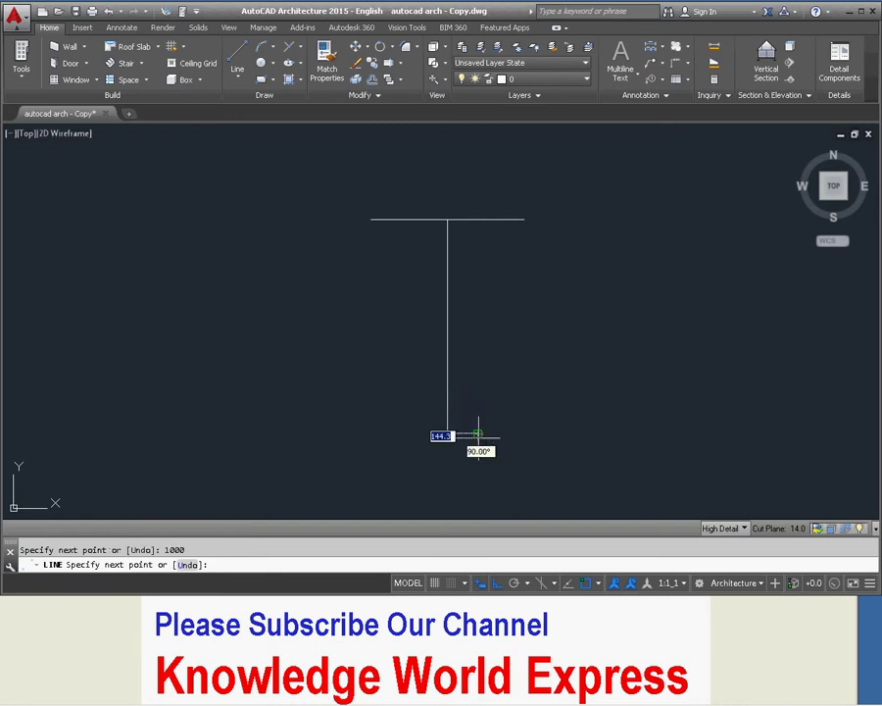
{"action": "left_click", "coordinate": [477, 434]}
{"action": "key", "text": "Return"}
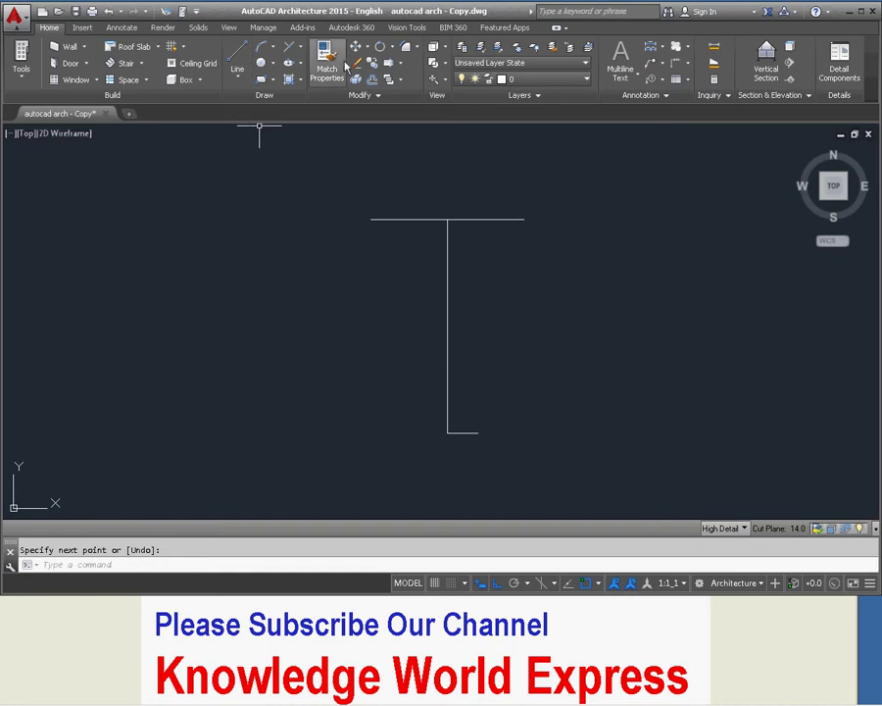
Move the 1000 base line so its midpoint is centred under the vertical centre line
{"action": "left_click", "coordinate": [362, 55]}
{"action": "left_click", "coordinate": [469, 431]}
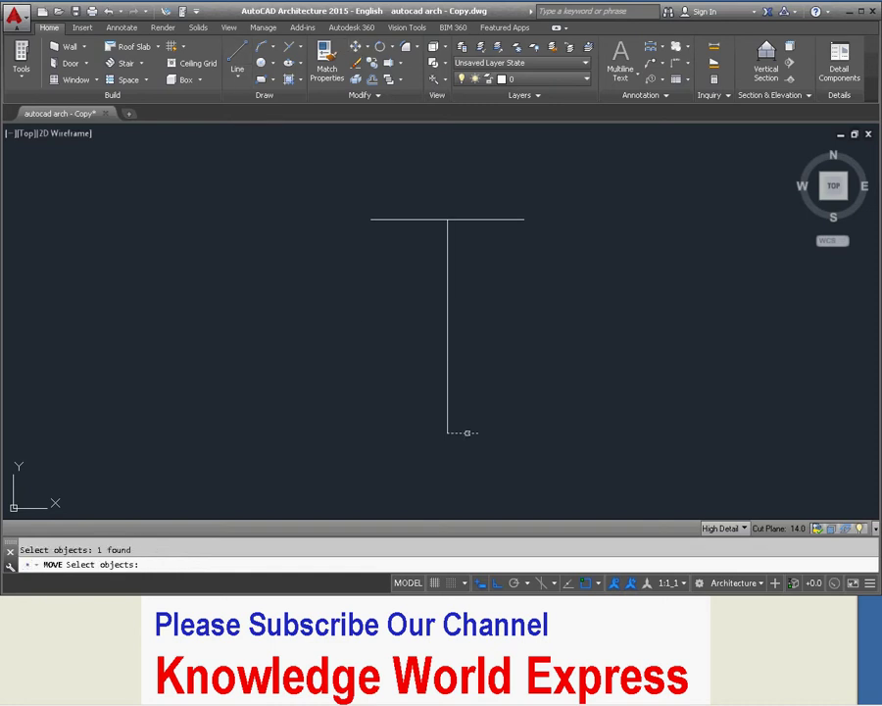
{"action": "key", "text": "Return"}
{"action": "scroll", "coordinate": [467, 432], "scroll_direction": "up", "scroll_amount": 5}
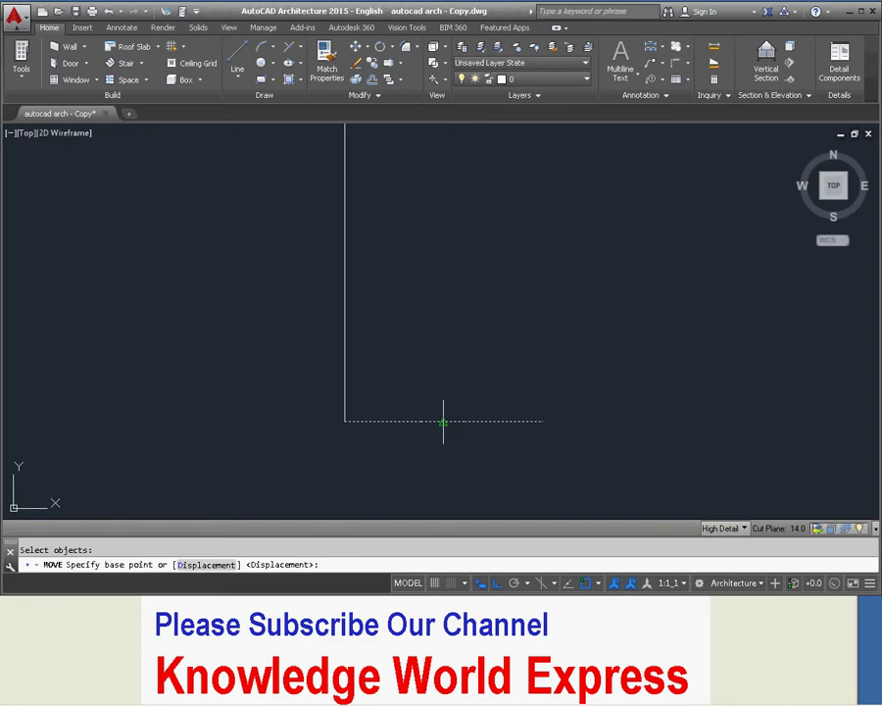
{"action": "left_click", "coordinate": [443, 421]}
{"action": "left_click", "coordinate": [345, 416]}
{"action": "middle_click_drag", "start_coordinate": [344, 417], "coordinate": [459, 462]}
{"action": "scroll", "coordinate": [460, 451], "scroll_direction": "down", "scroll_amount": 3}
Join each end of the top line to the matching base line end with slanted sides
{"action": "left_click", "coordinate": [237, 57]}
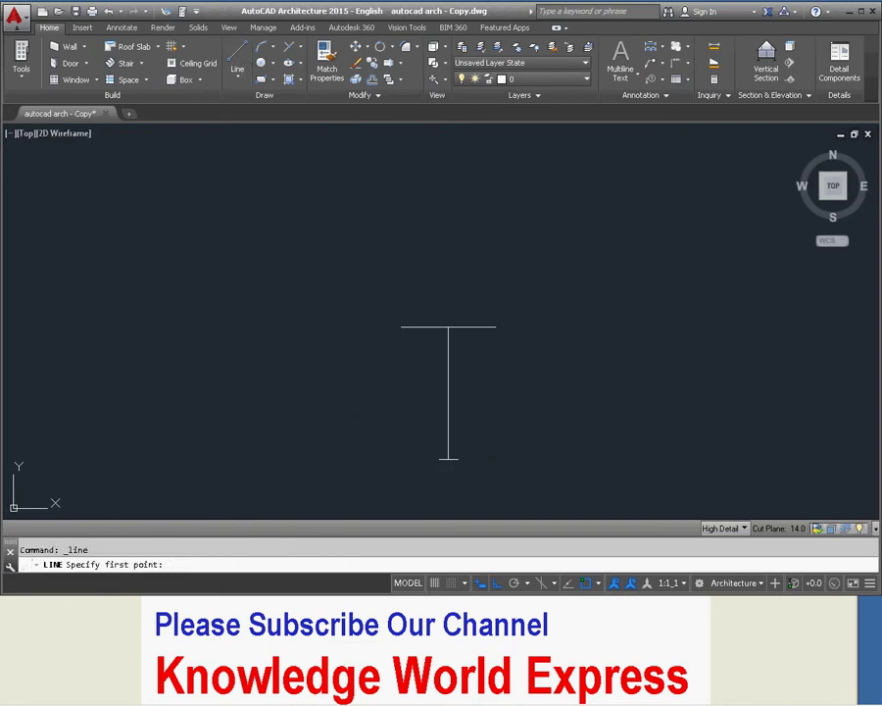
{"action": "left_click", "coordinate": [494, 327]}
{"action": "left_click", "coordinate": [460, 458]}
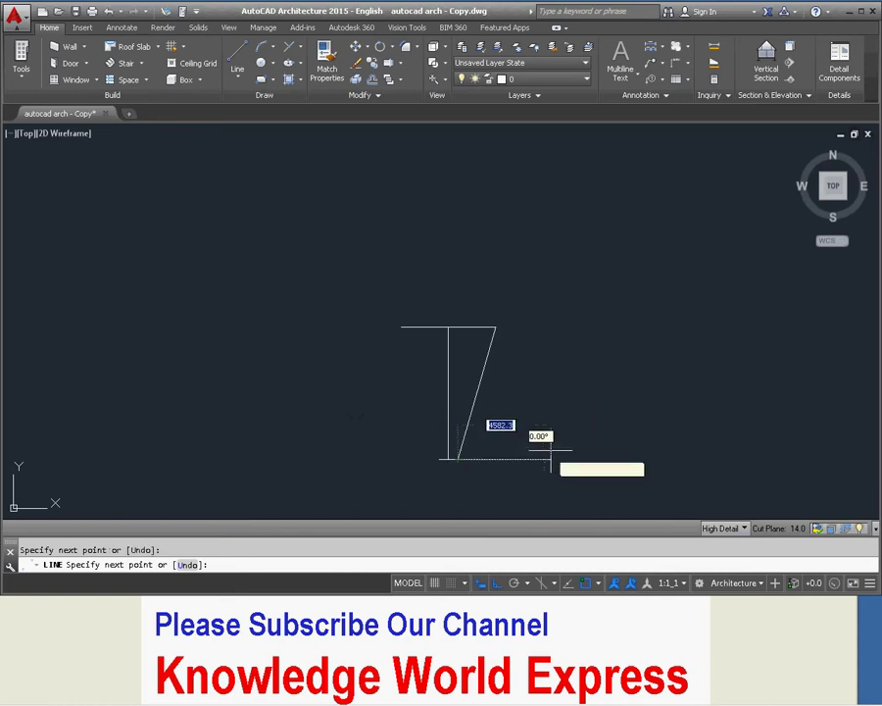
{"action": "key", "text": "Return"}
{"action": "left_click", "coordinate": [237, 57]}
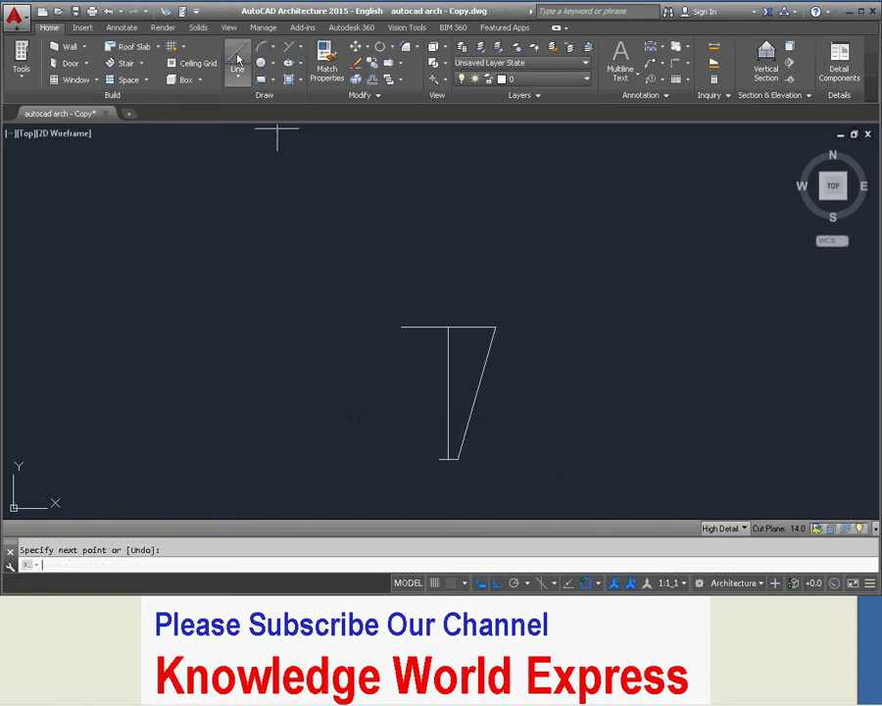
{"action": "left_click", "coordinate": [401, 326]}
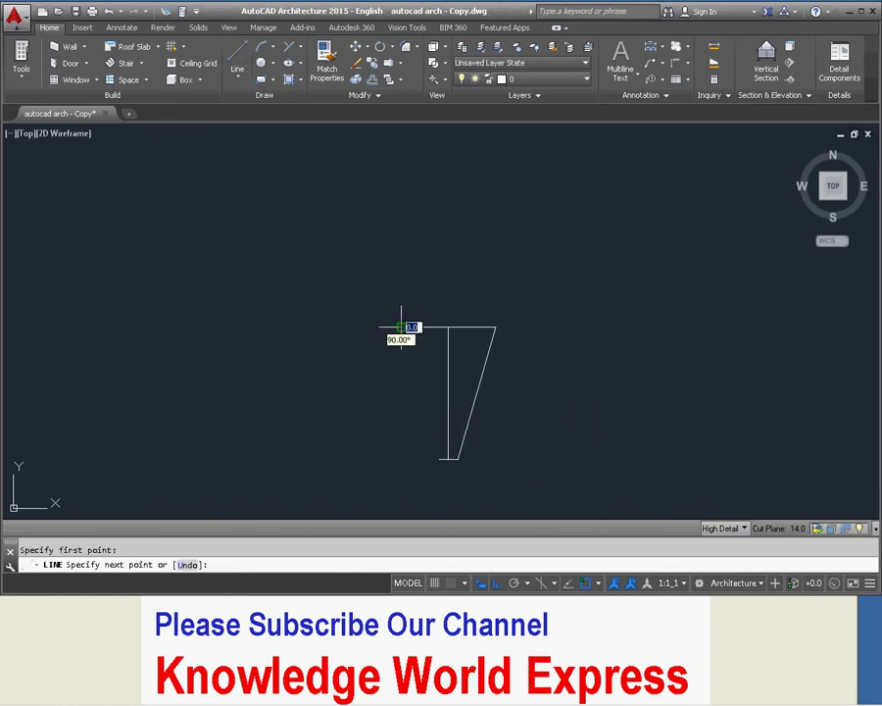
{"action": "left_click", "coordinate": [438, 458]}
{"action": "key", "text": "Return"}
{"action": "scroll", "coordinate": [446, 420], "scroll_direction": "up", "scroll_amount": 2}
{"action": "left_click", "coordinate": [448, 394]}
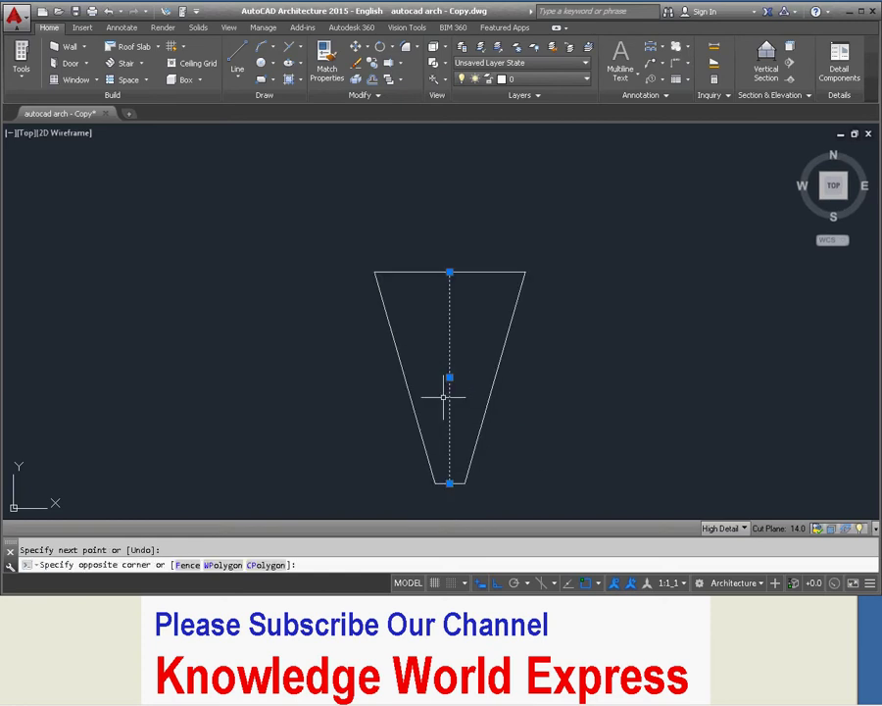
Delete the vertical centre line and convert the four trapezoid lines into one region
{"action": "key", "text": "Delete"}
{"action": "type", "text": "REG"}
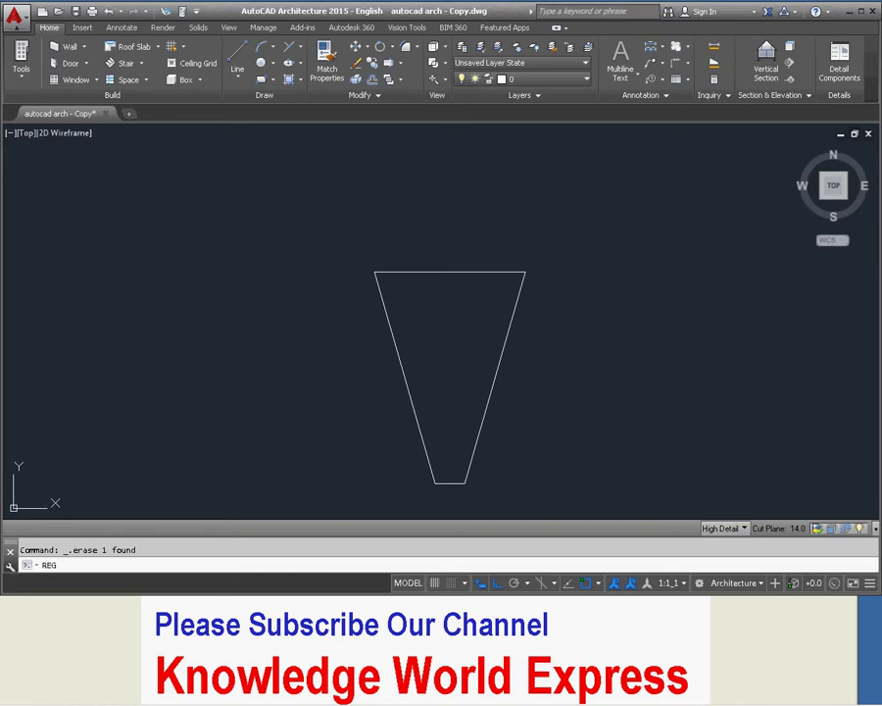
{"action": "key", "text": "Return"}
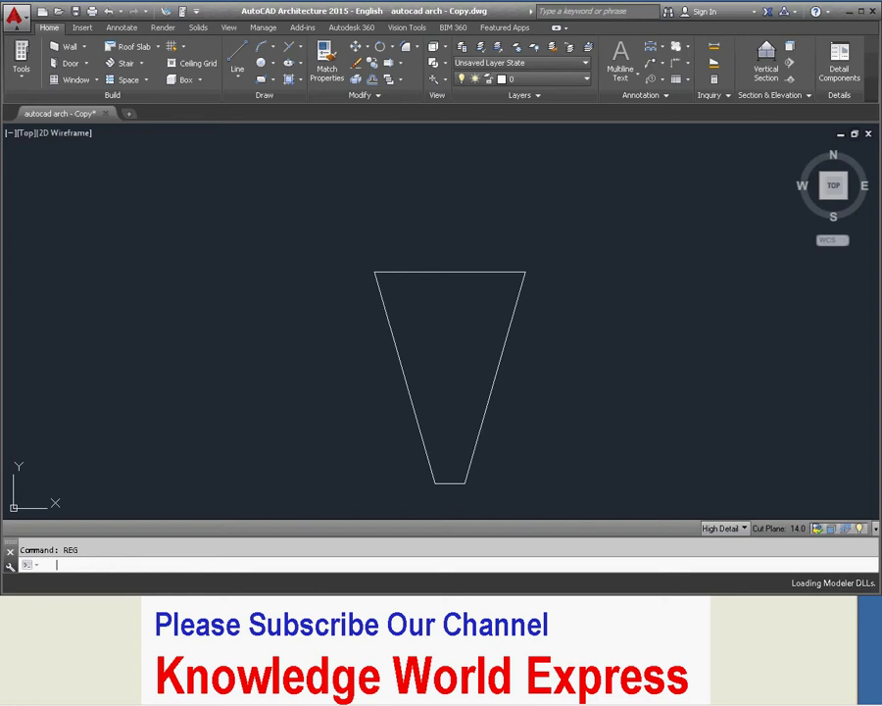
{"action": "left_click", "coordinate": [552, 244]}
{"action": "left_click", "coordinate": [345, 481]}
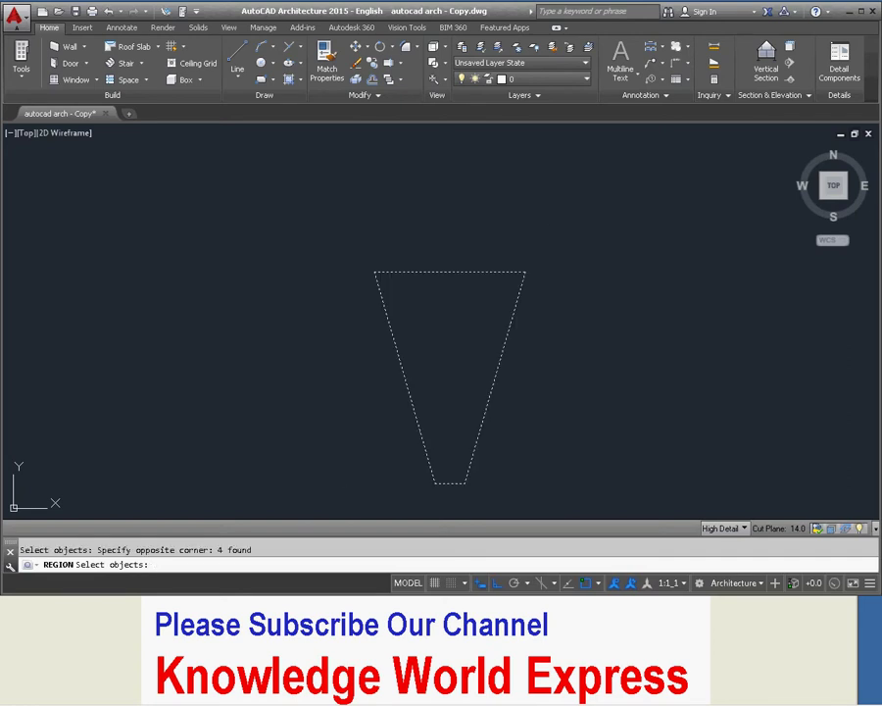
{"action": "key", "text": "Return"}
{"action": "left_click", "coordinate": [410, 383]}
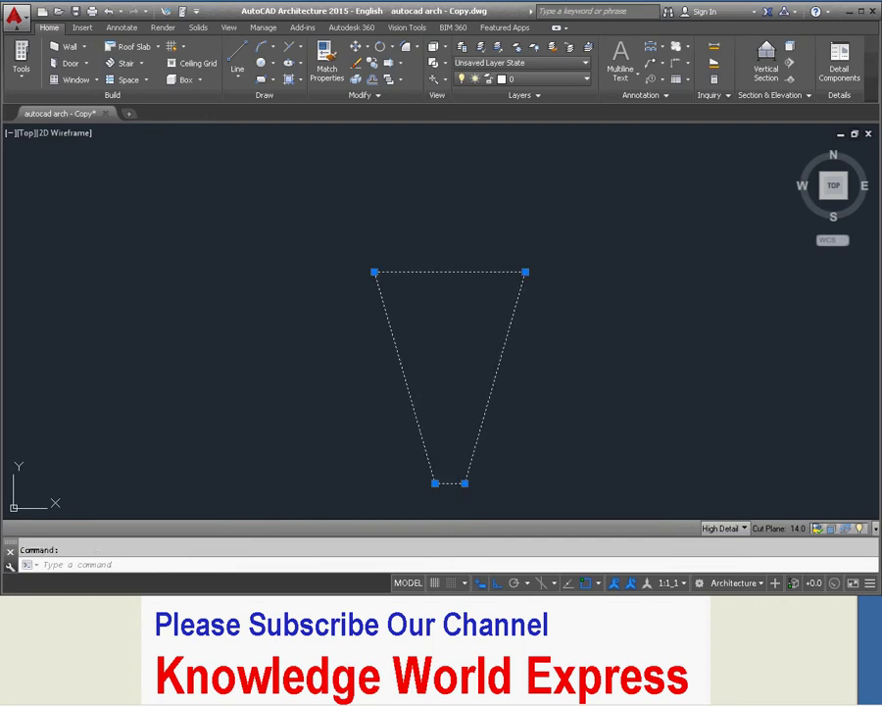
{"action": "right_click", "coordinate": [444, 273]}
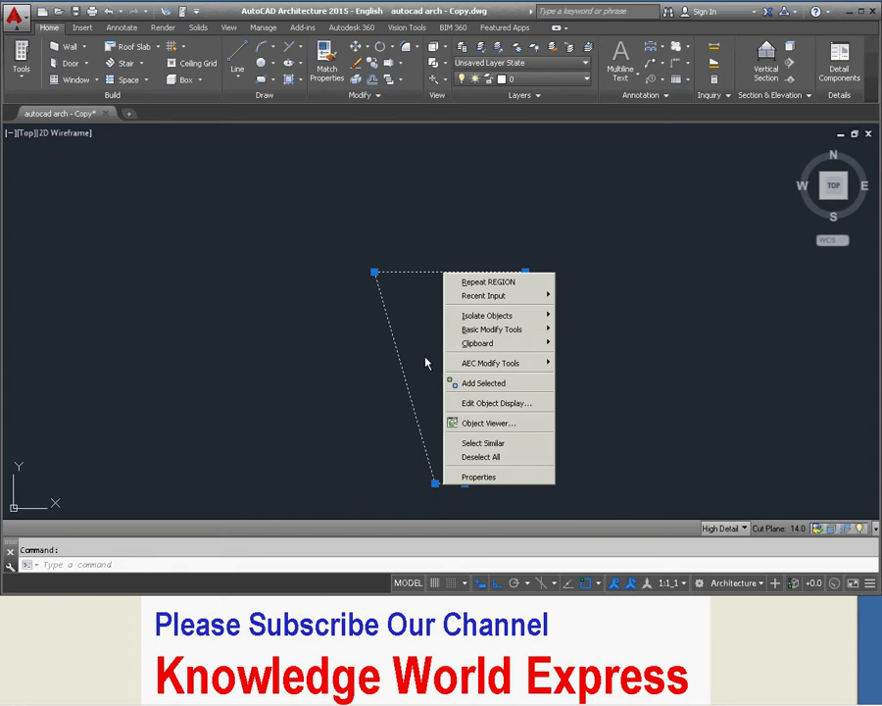
{"action": "key", "text": "Escape"}
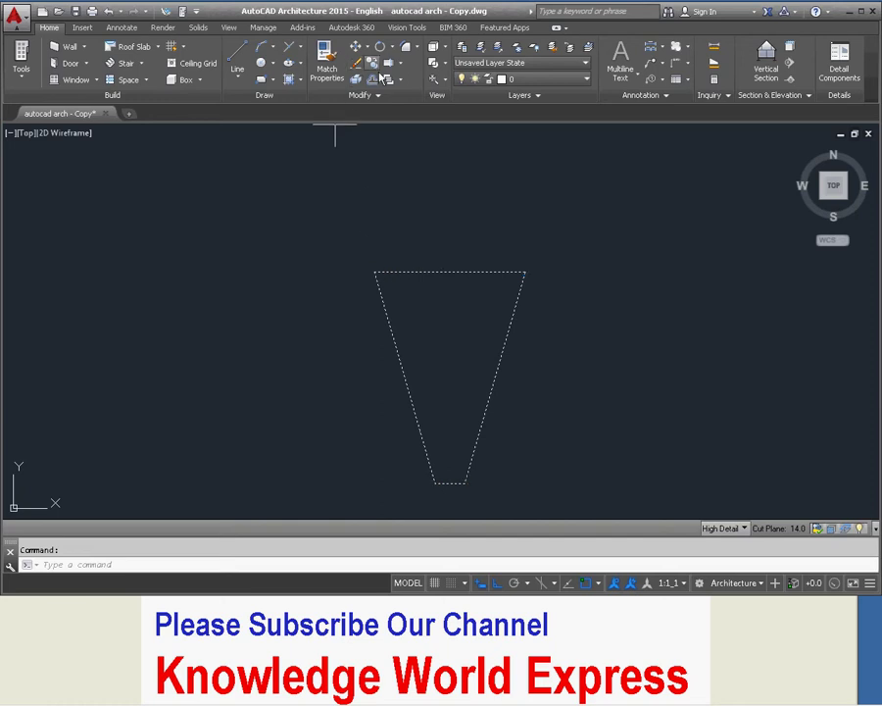
Copy the trapezoid from its top-left to its top-right corner, then view in SW Isometric
{"action": "left_click", "coordinate": [374, 63]}
{"action": "left_click", "coordinate": [376, 273]}
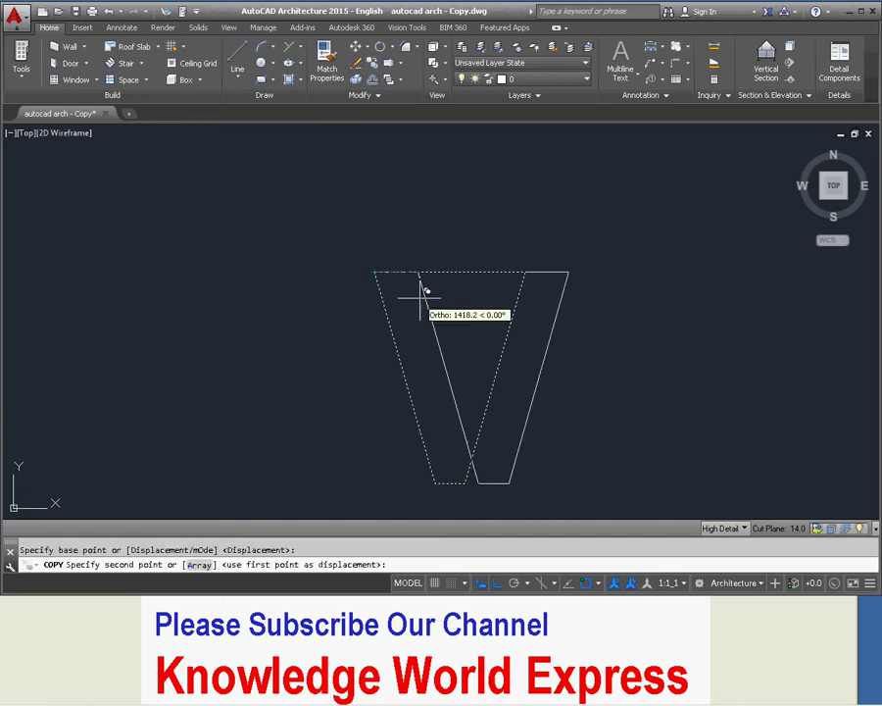
{"action": "left_click", "coordinate": [527, 271]}
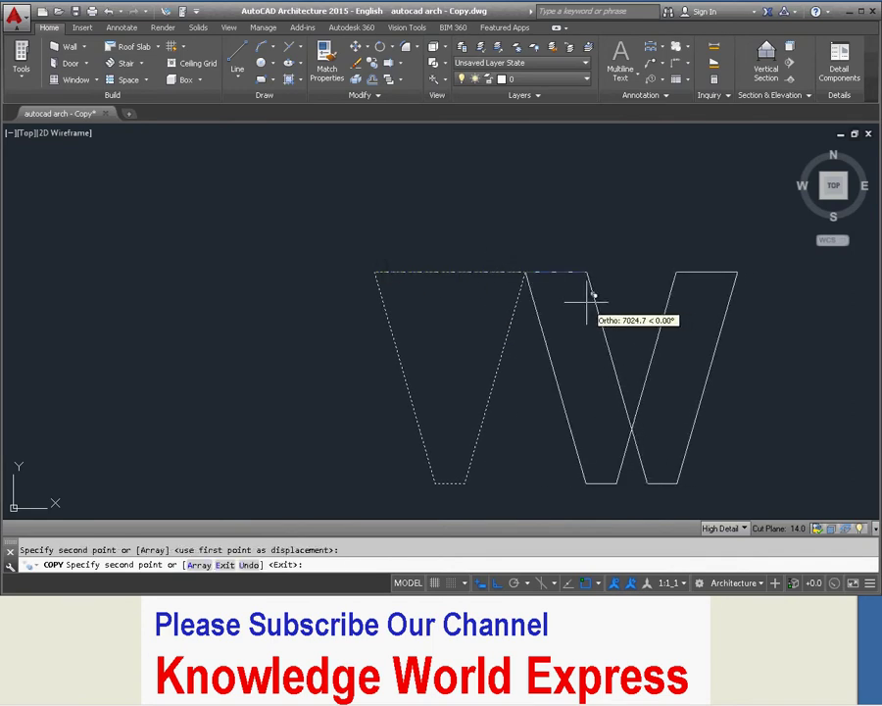
{"action": "key", "text": "Escape"}
{"action": "left_click", "coordinate": [25, 133]}
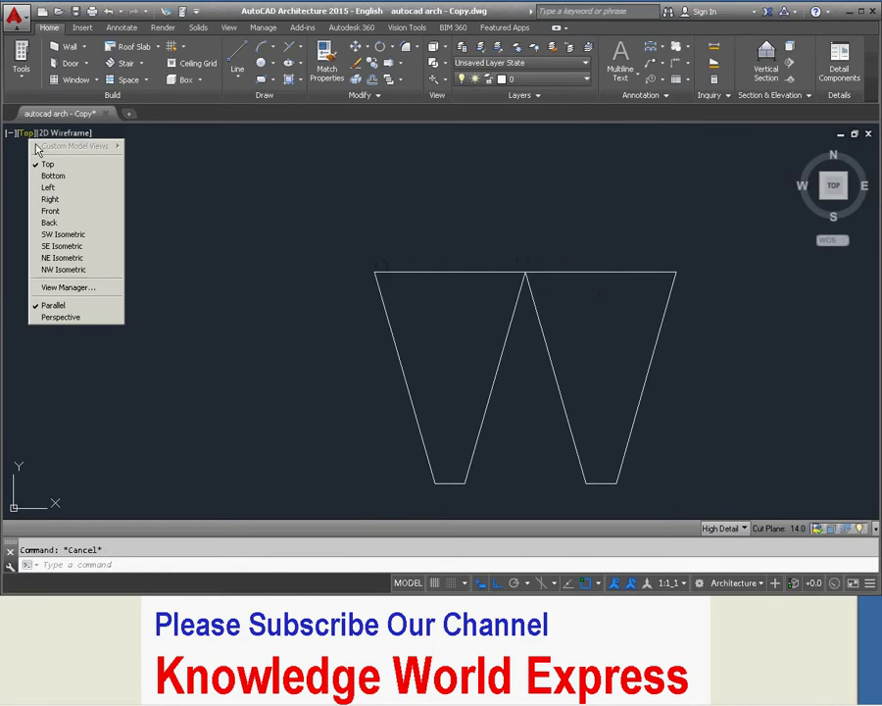
{"action": "left_click", "coordinate": [54, 232]}
Rotate the right-hand trapezoid 90° in 3D so it stands upright
{"action": "scroll", "coordinate": [294, 248], "scroll_direction": "down", "scroll_amount": 2}
{"action": "scroll", "coordinate": [348, 259], "scroll_direction": "down", "scroll_amount": 3}
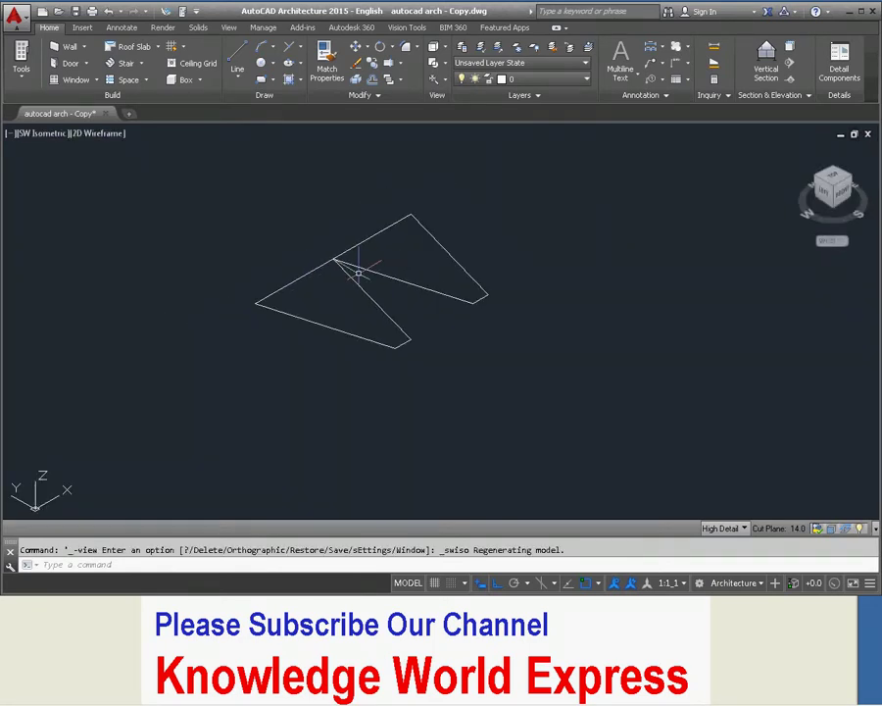
{"action": "left_click", "coordinate": [417, 285]}
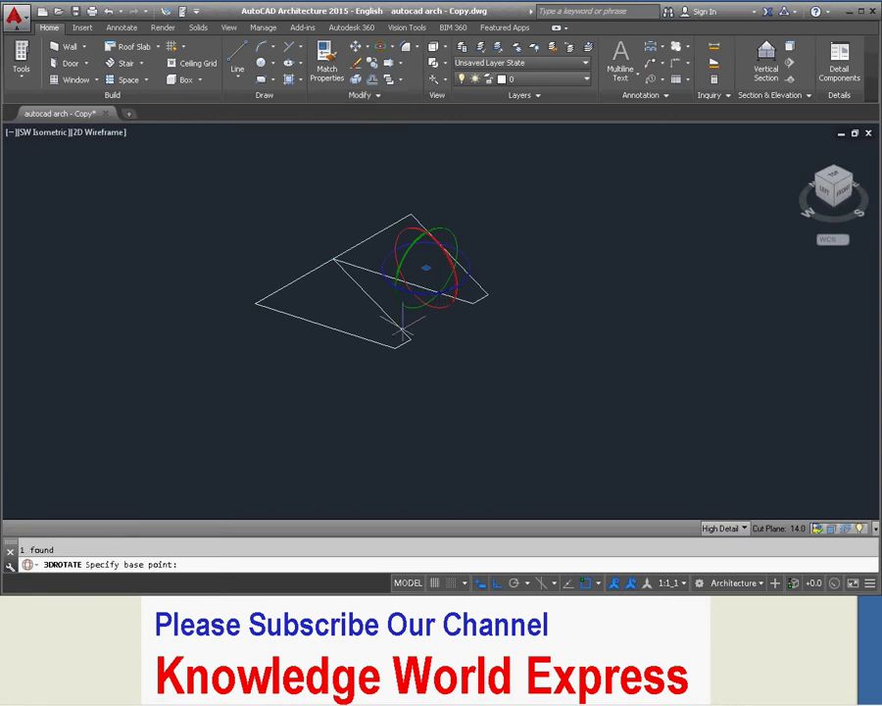
{"action": "left_click", "coordinate": [426, 285]}
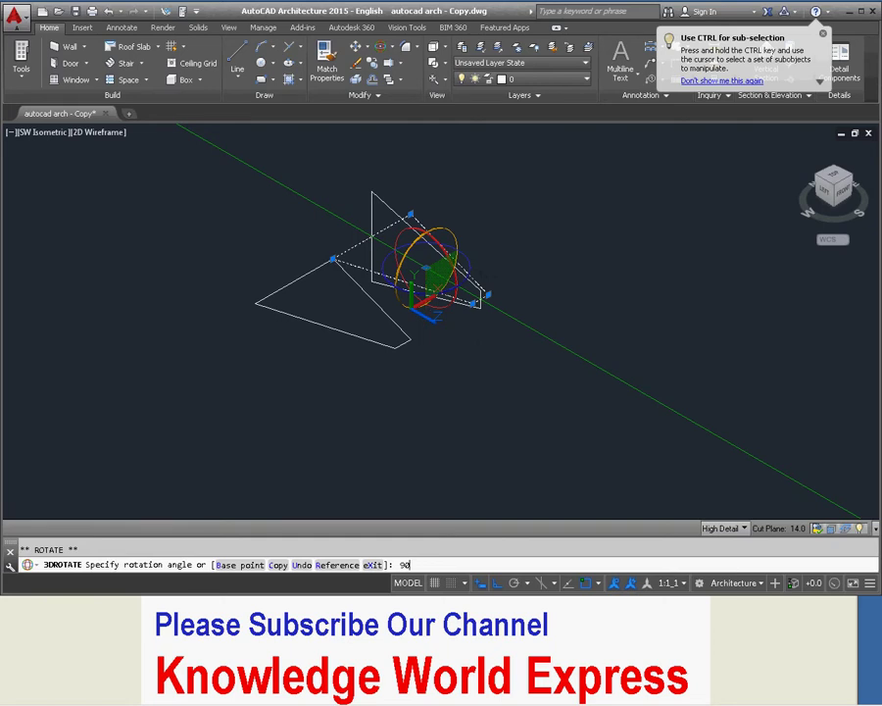
{"action": "key", "text": "Return"}
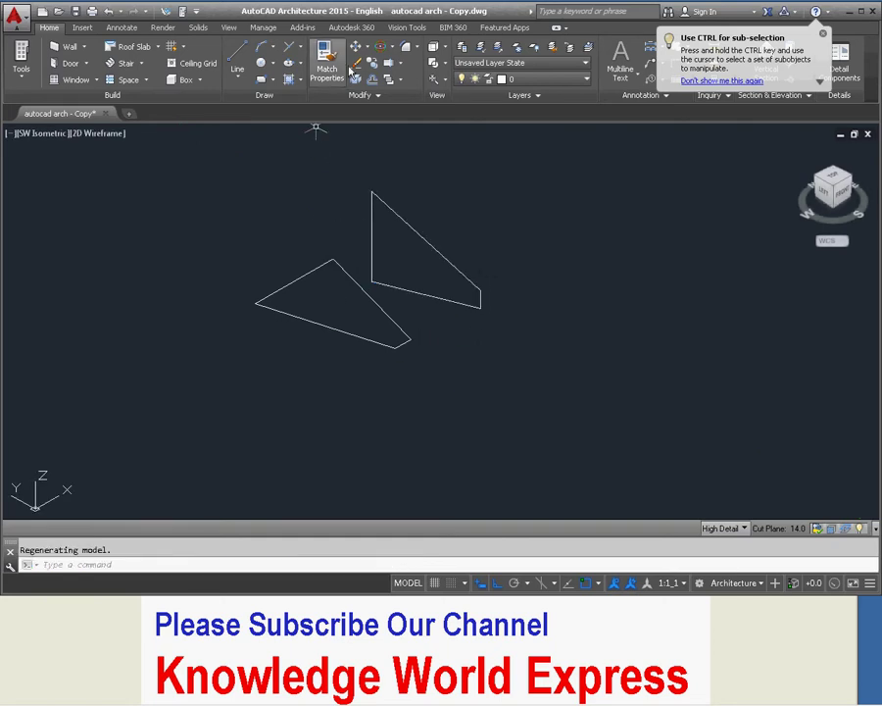
{"action": "left_click", "coordinate": [354, 46]}
Move the standing trapezoid so its corner snaps onto the flat trapezoid's corner
{"action": "left_click", "coordinate": [371, 237]}
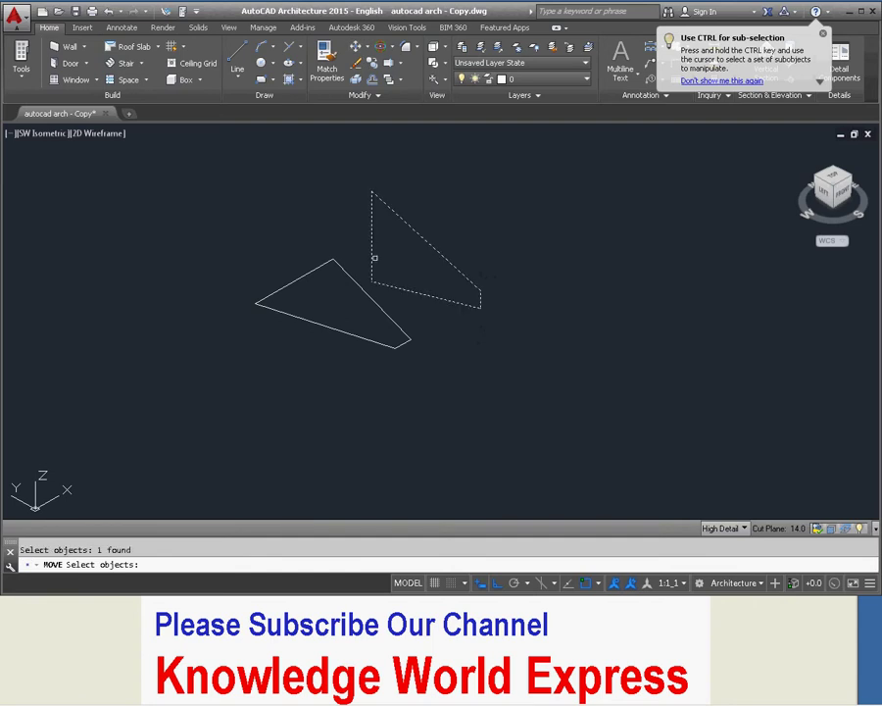
{"action": "key", "text": "Return"}
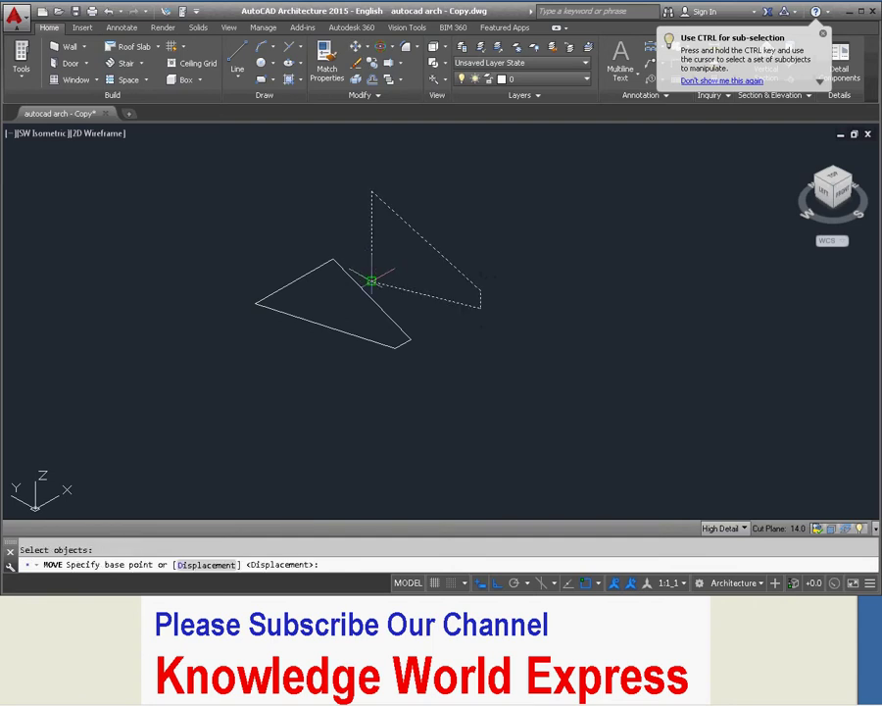
{"action": "left_click", "coordinate": [373, 282]}
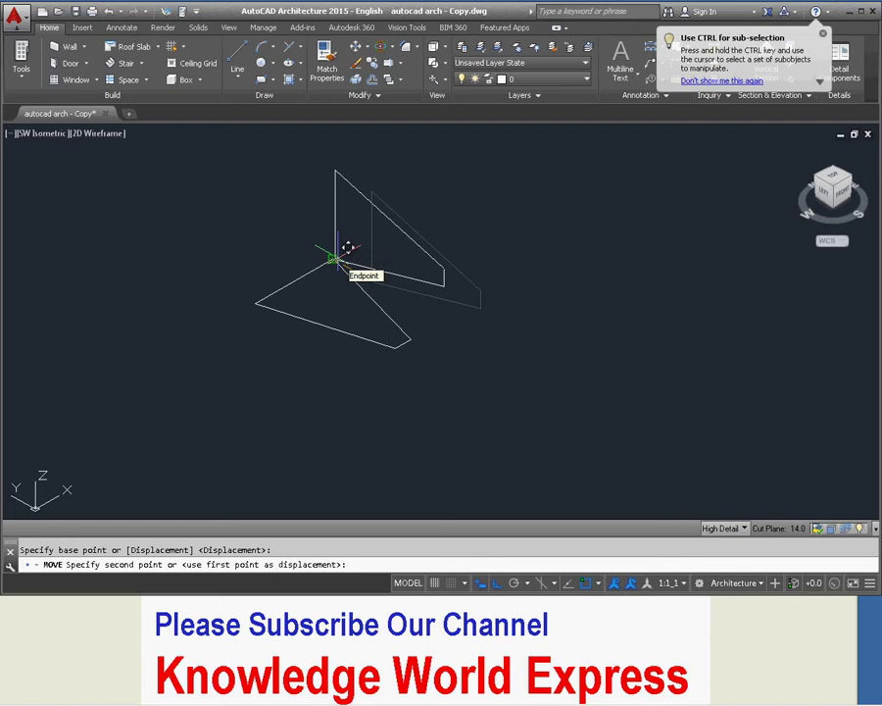
{"action": "left_click", "coordinate": [348, 248]}
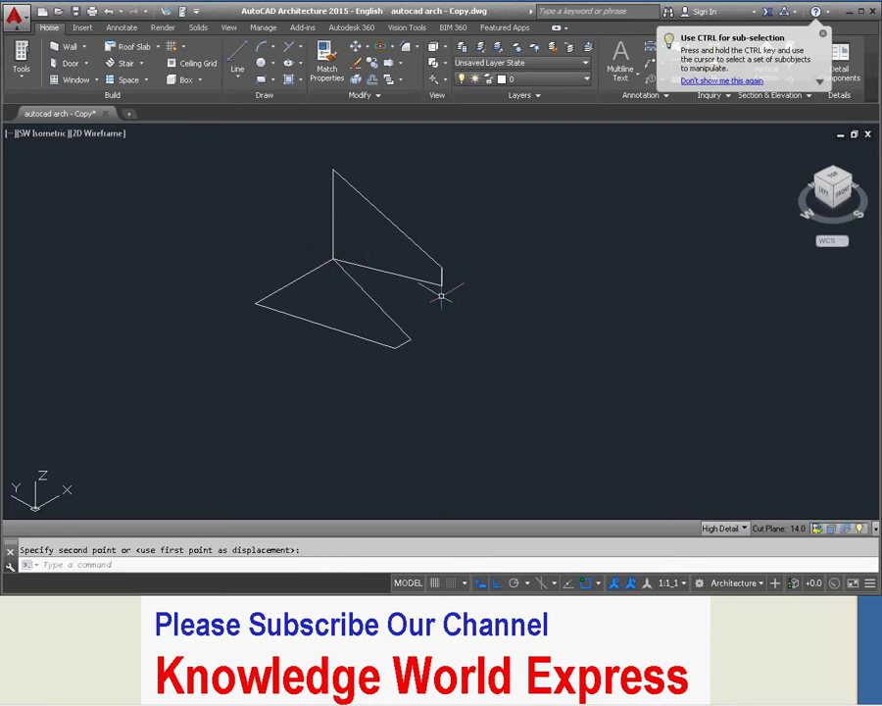
Check the shared corner in SE Isometric with an orbit, then return to SW Isometric
{"action": "left_click", "coordinate": [42, 133]}
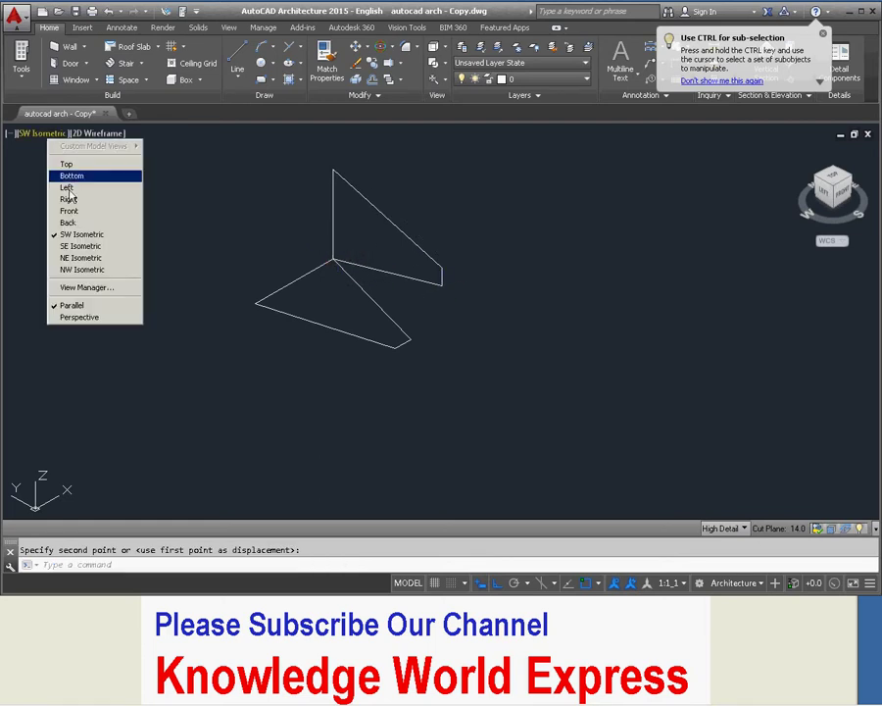
{"action": "left_click", "coordinate": [90, 247]}
{"action": "scroll", "coordinate": [242, 289], "scroll_direction": "down", "scroll_amount": 2}
{"action": "scroll", "coordinate": [316, 296], "scroll_direction": "down", "scroll_amount": 2}
{"action": "mouse_move", "coordinate": [382, 296]}
{"action": "middle_mouse_down", "text": "shift"}
{"action": "mouse_move", "coordinate": [368, 314]}
{"action": "mouse_move", "coordinate": [435, 410]}
{"action": "mouse_move", "coordinate": [496, 434]}
{"action": "mouse_move", "coordinate": [432, 454]}
{"action": "mouse_move", "coordinate": [383, 349]}
{"action": "mouse_move", "coordinate": [416, 308]}
{"action": "mouse_move", "coordinate": [514, 345]}
{"action": "mouse_move", "coordinate": [463, 427]}
{"action": "mouse_move", "coordinate": [459, 455]}
{"action": "middle_mouse_up", "text": "shift"}
{"action": "left_click", "coordinate": [47, 135]}
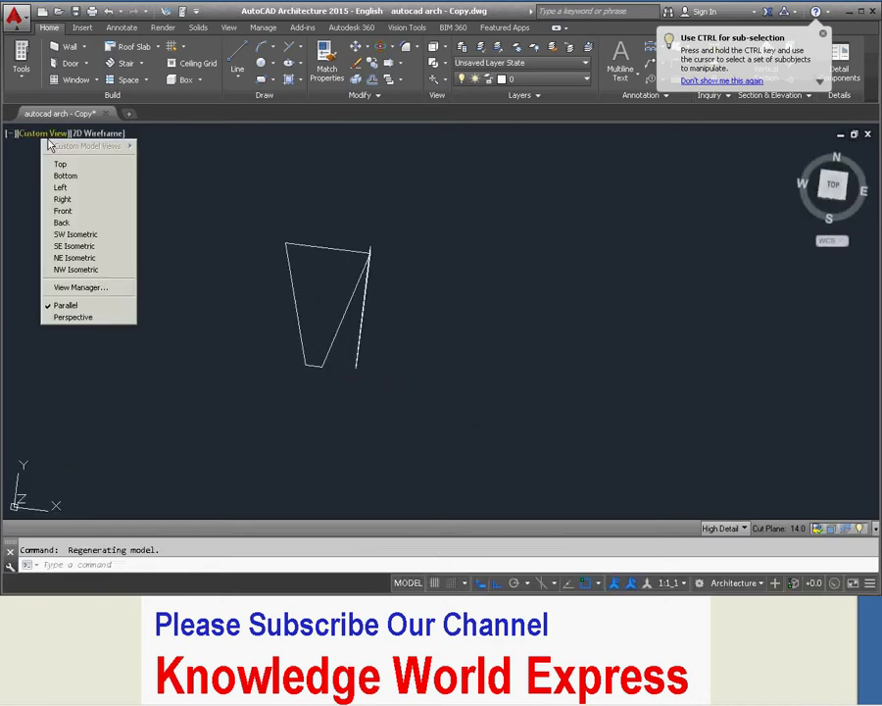
{"action": "left_click", "coordinate": [57, 233]}
{"action": "scroll", "coordinate": [252, 255], "scroll_direction": "down", "scroll_amount": 4}
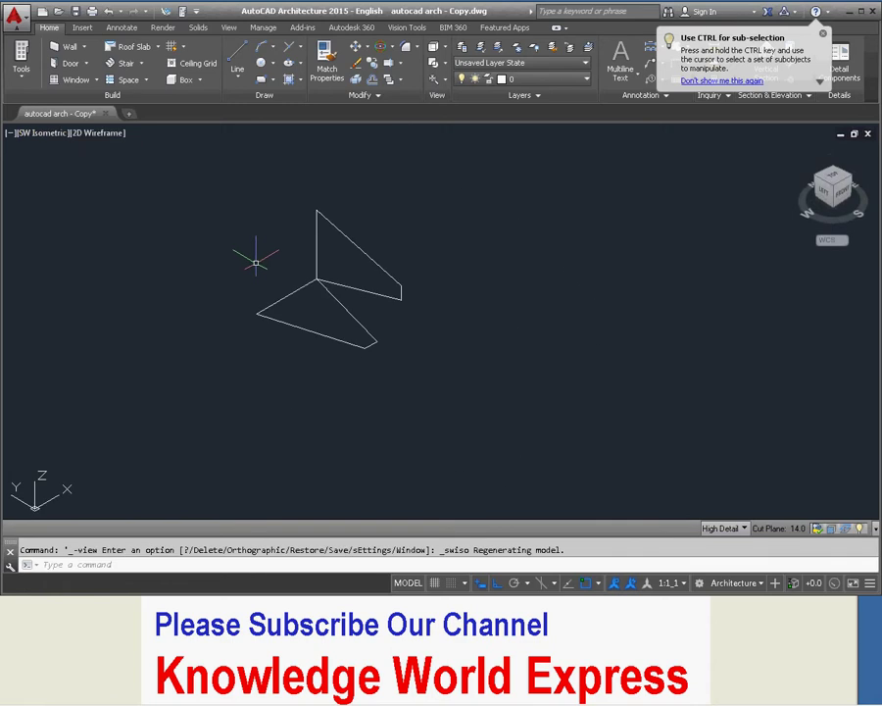
{"action": "left_click", "coordinate": [410, 236]}
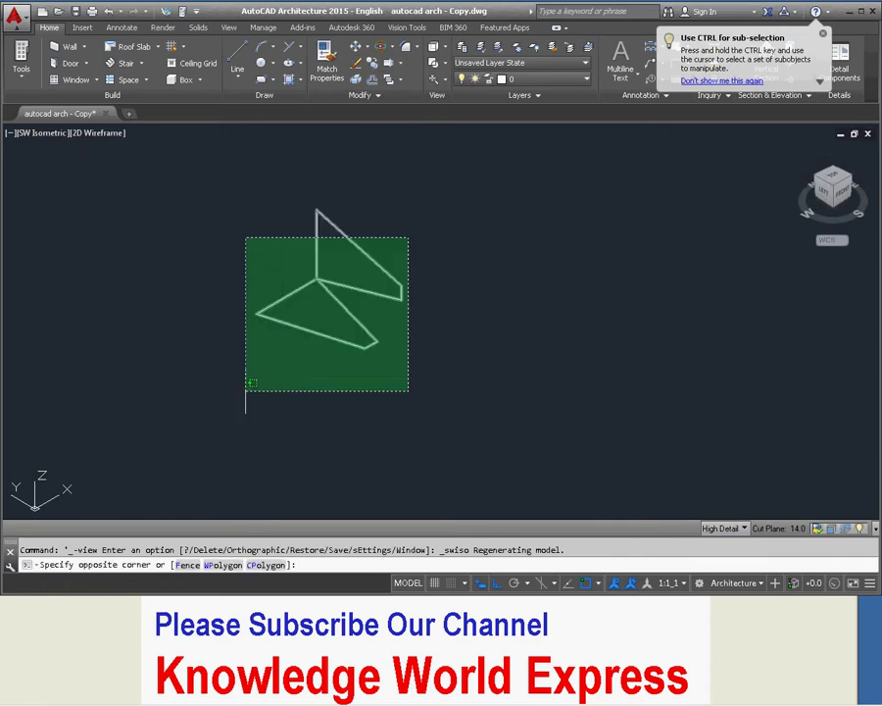
3DROTATE both selected trapezoids together so they stand vertically
{"action": "left_click", "coordinate": [247, 412]}
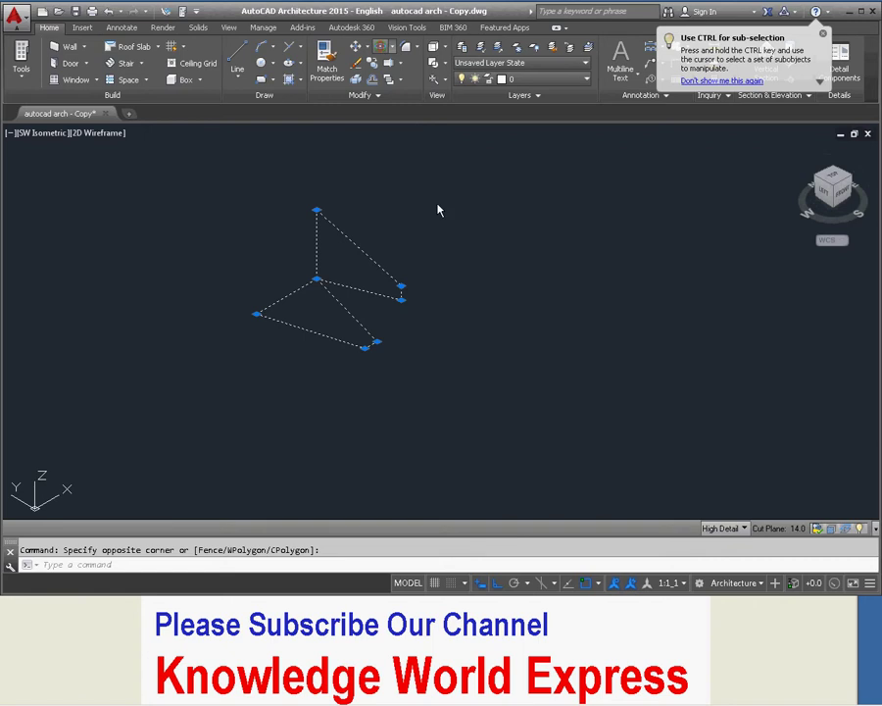
{"action": "type", "text": "3drotate"}
{"action": "key", "text": "Return"}
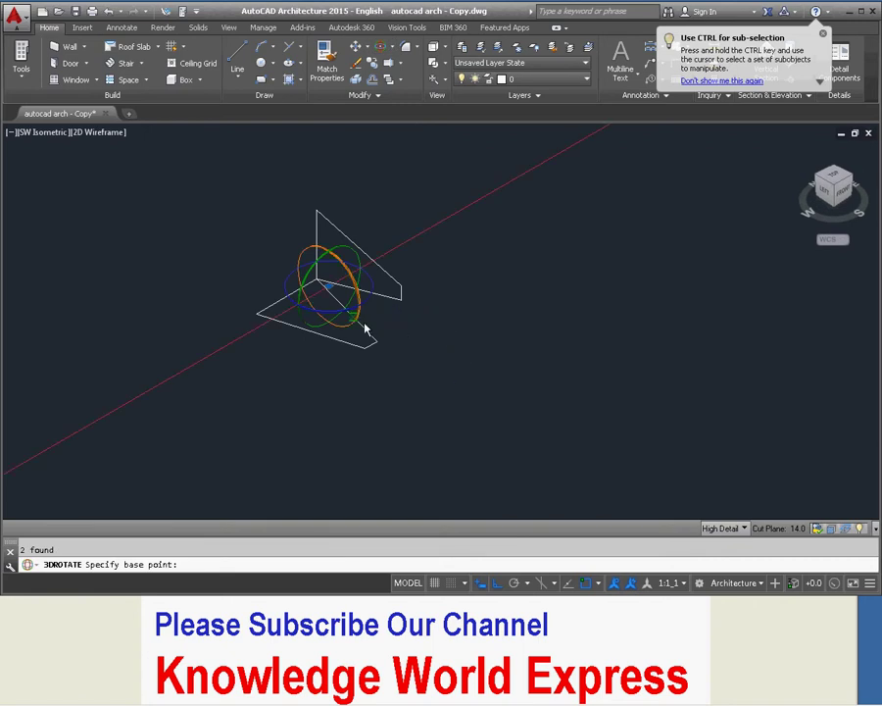
{"action": "left_click", "coordinate": [328, 284]}
{"action": "left_click", "coordinate": [292, 290]}
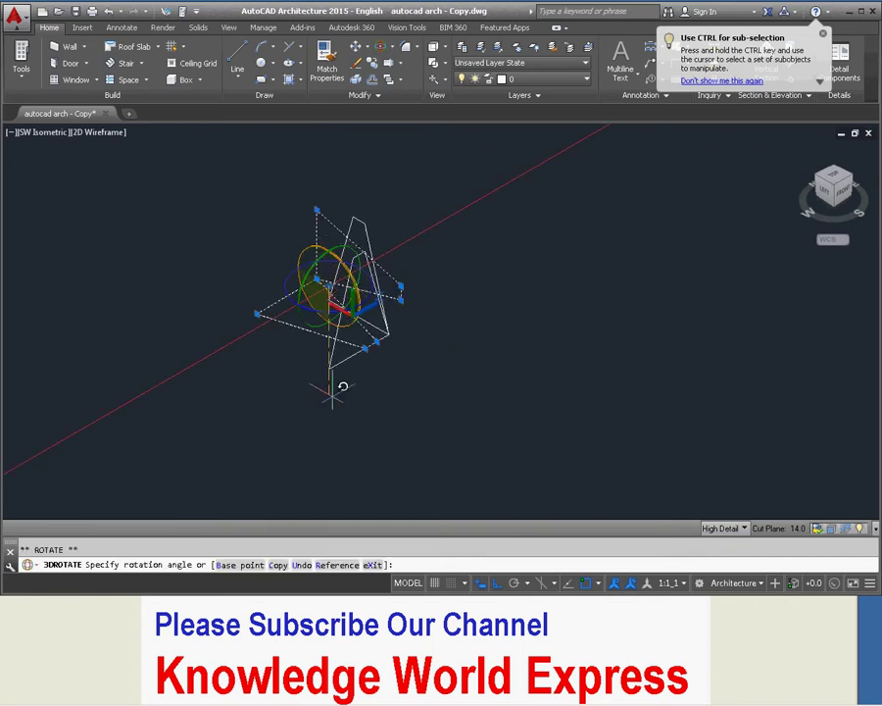
{"action": "left_click", "coordinate": [318, 161]}
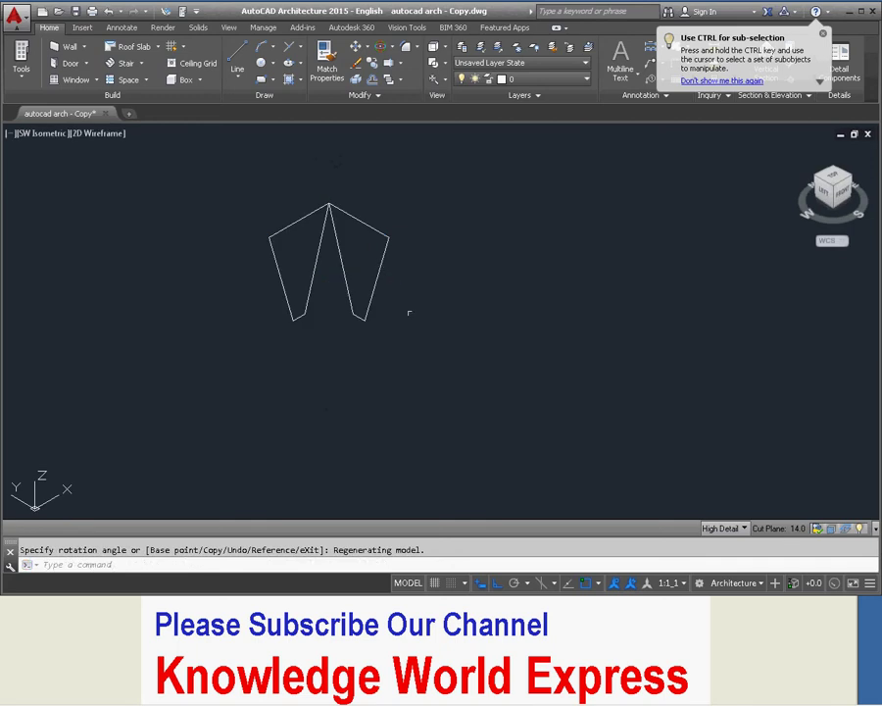
{"action": "key", "text": "Escape"}
Verify the upright profiles from Right and Front views, ending in SW Isometric
{"action": "scroll", "coordinate": [355, 260], "scroll_direction": "up", "scroll_amount": 3}
{"action": "scroll", "coordinate": [360, 266], "scroll_direction": "down", "scroll_amount": 2}
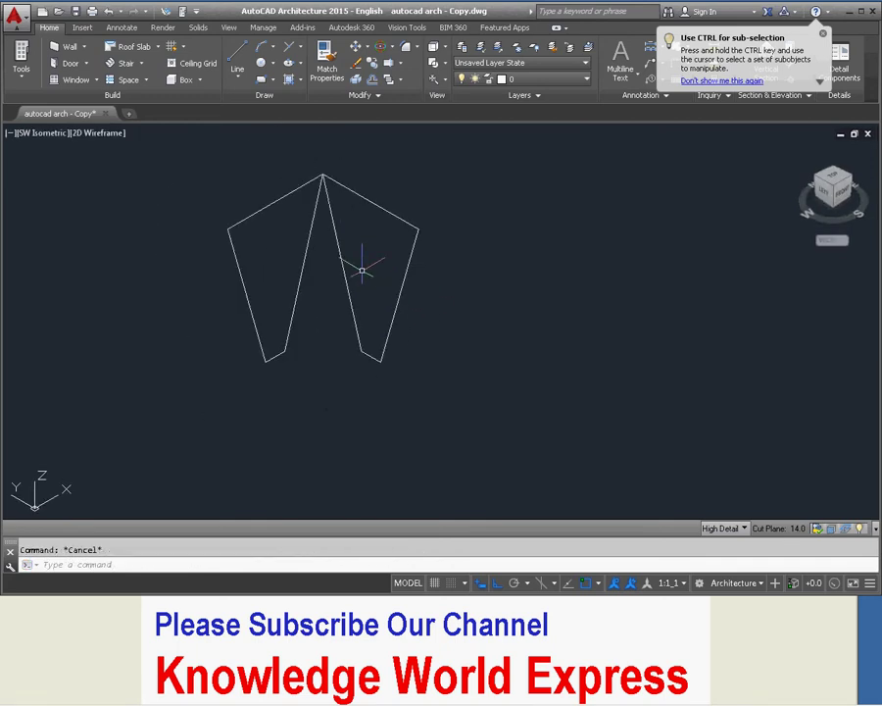
{"action": "middle_click_drag", "start_coordinate": [372, 277], "coordinate": [318, 294], "text": "shift"}
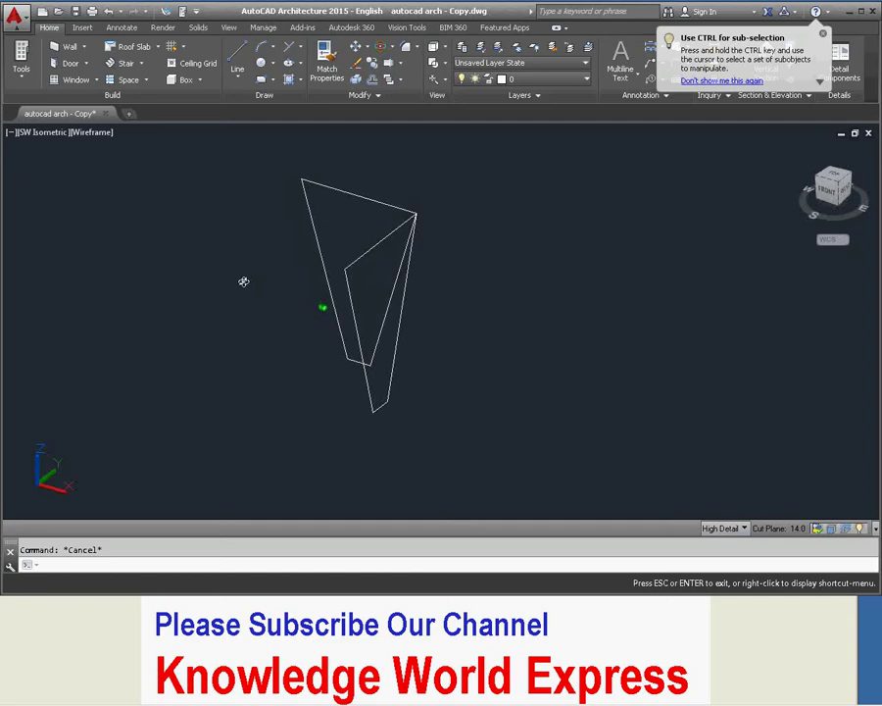
{"action": "left_click", "coordinate": [44, 133]}
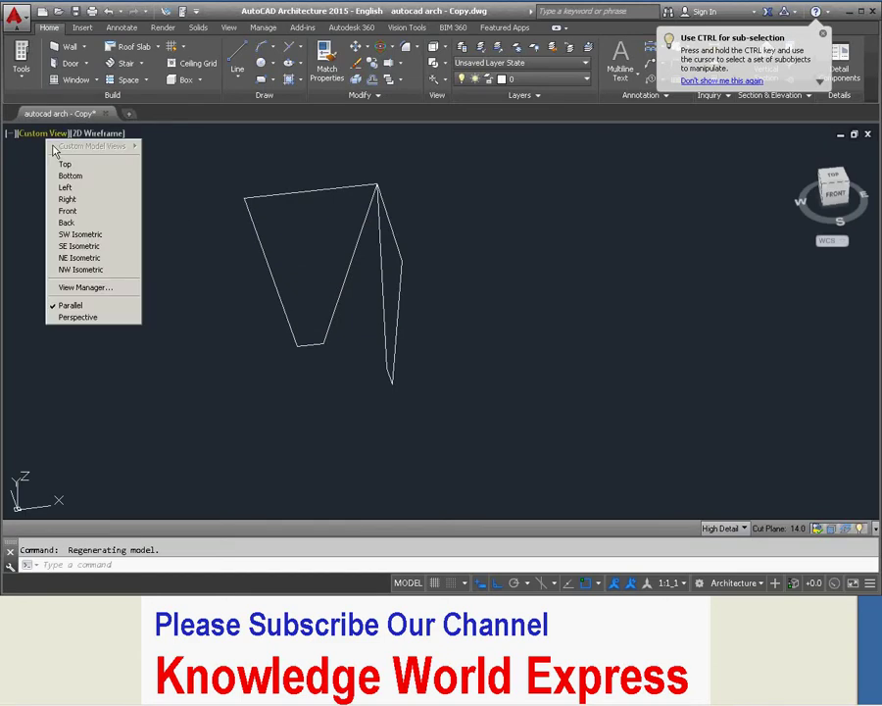
{"action": "left_click", "coordinate": [67, 199]}
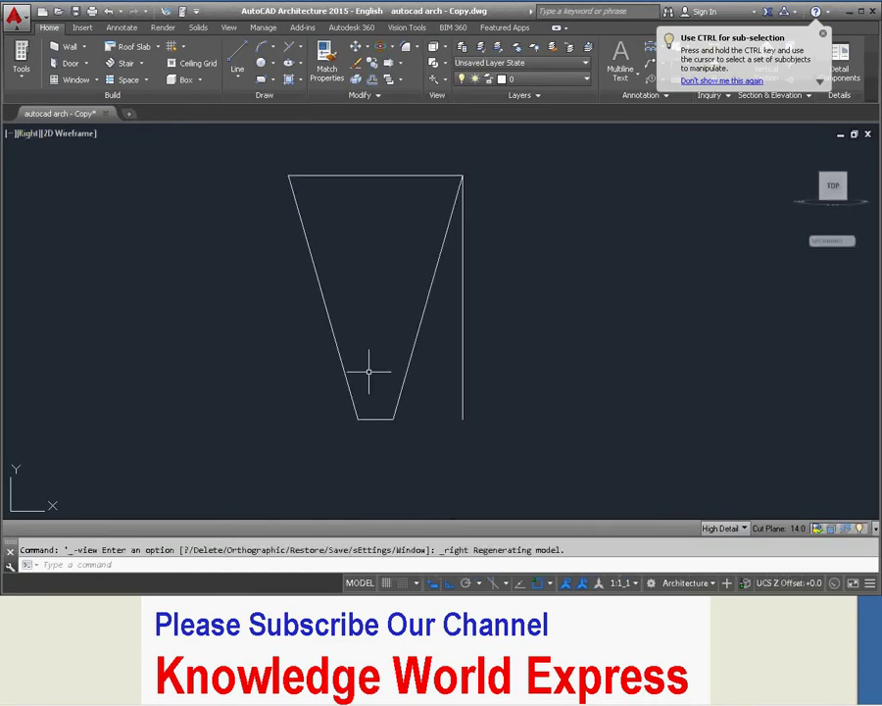
{"action": "left_click", "coordinate": [39, 140]}
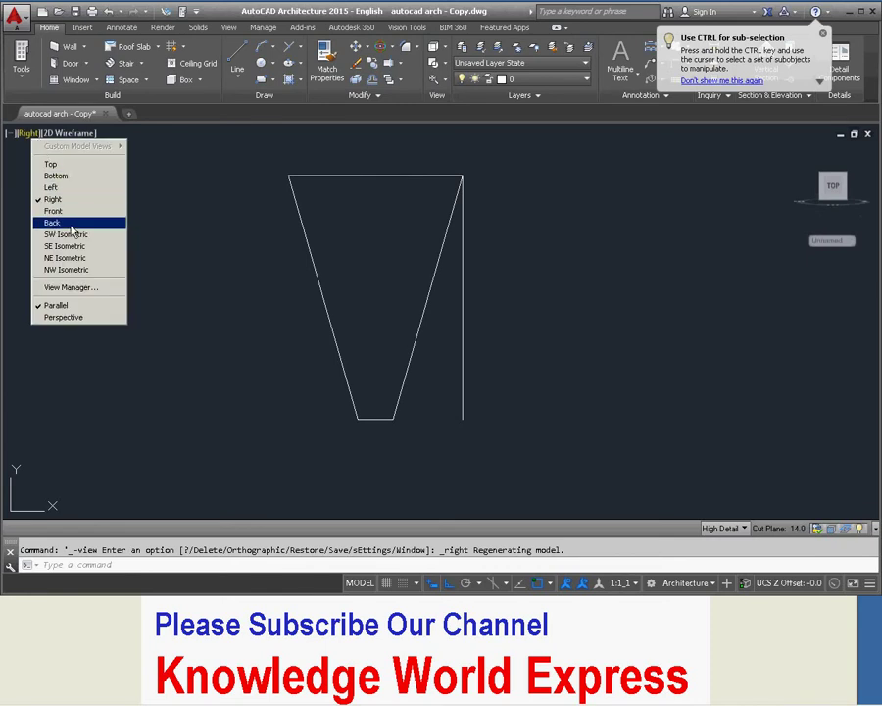
{"action": "left_click", "coordinate": [54, 211]}
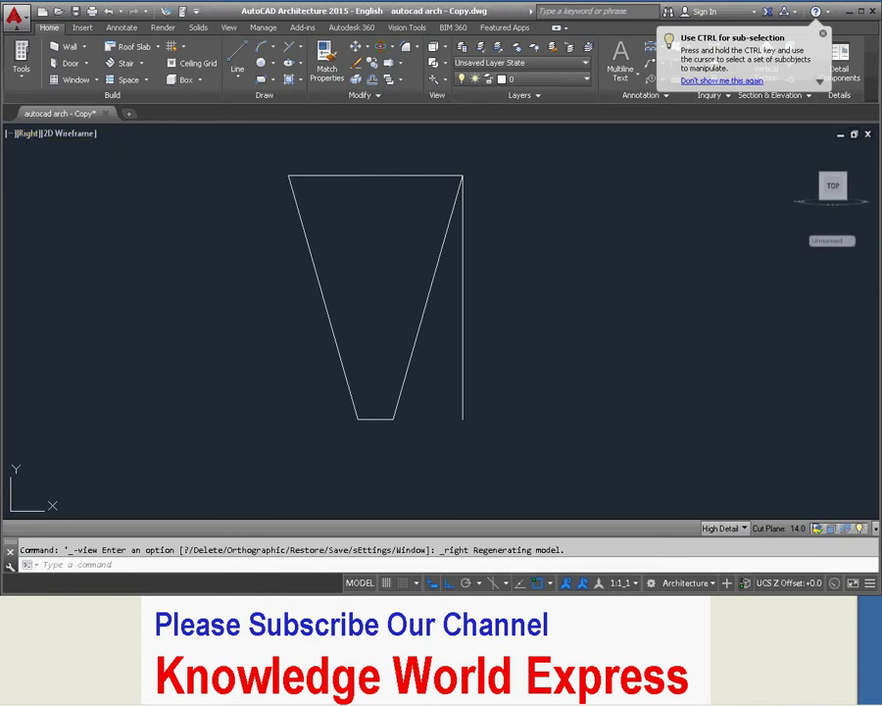
{"action": "left_click", "coordinate": [31, 133]}
{"action": "left_click", "coordinate": [82, 235]}
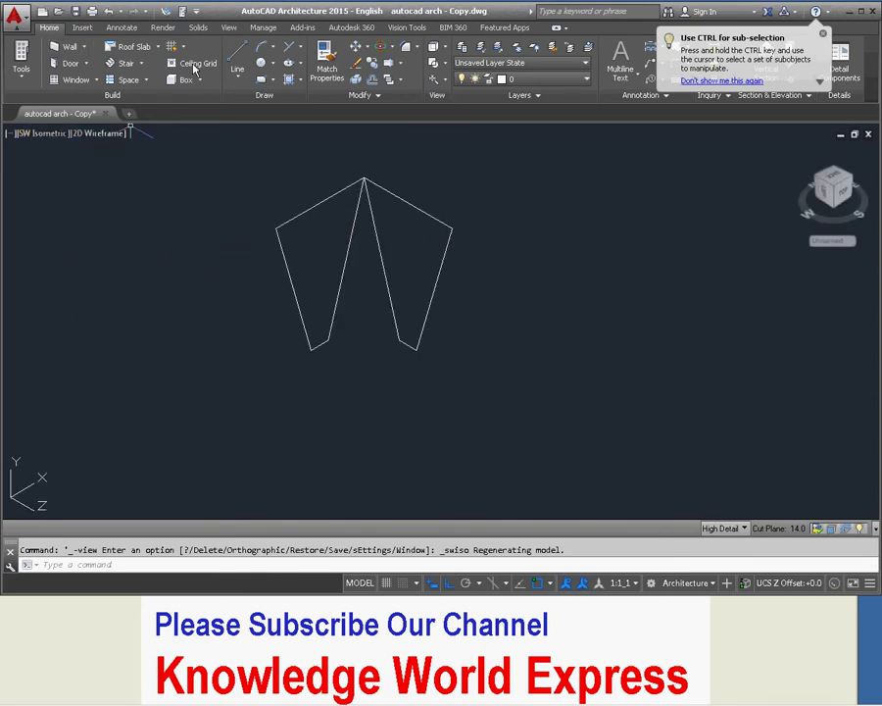
Extrude the right-hand trapezoid and the V-shaped profile into two solids meeting at a corner
{"action": "left_click", "coordinate": [201, 29]}
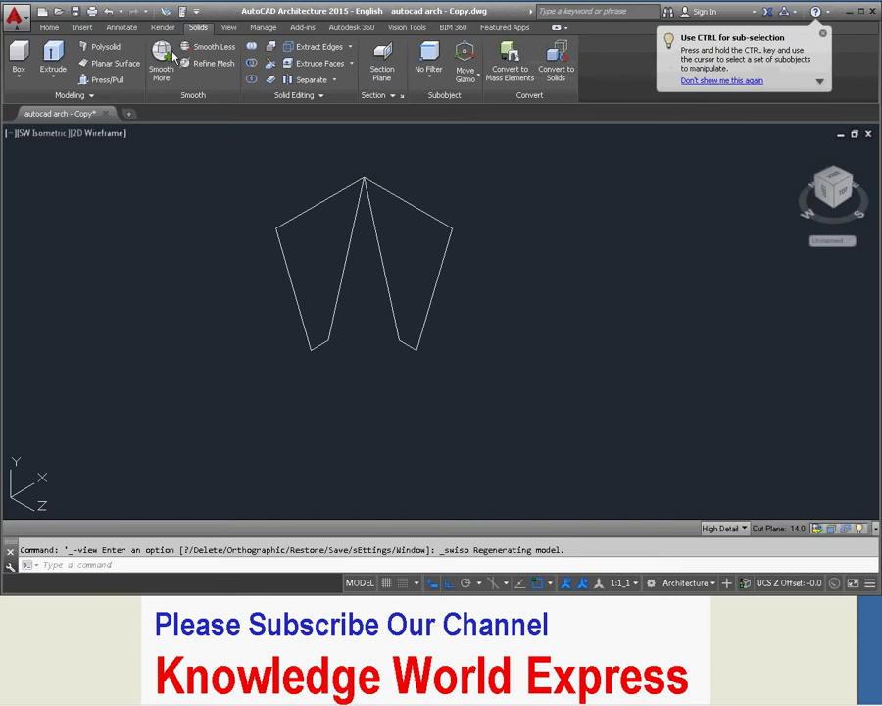
{"action": "left_click", "coordinate": [53, 57]}
{"action": "left_click", "coordinate": [432, 303]}
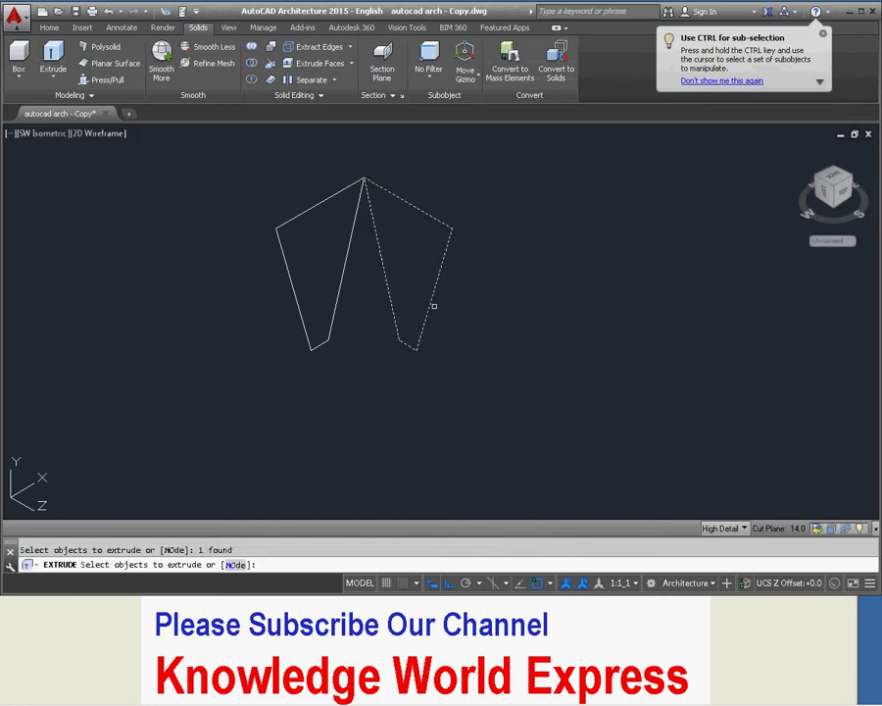
{"action": "key", "text": "Return"}
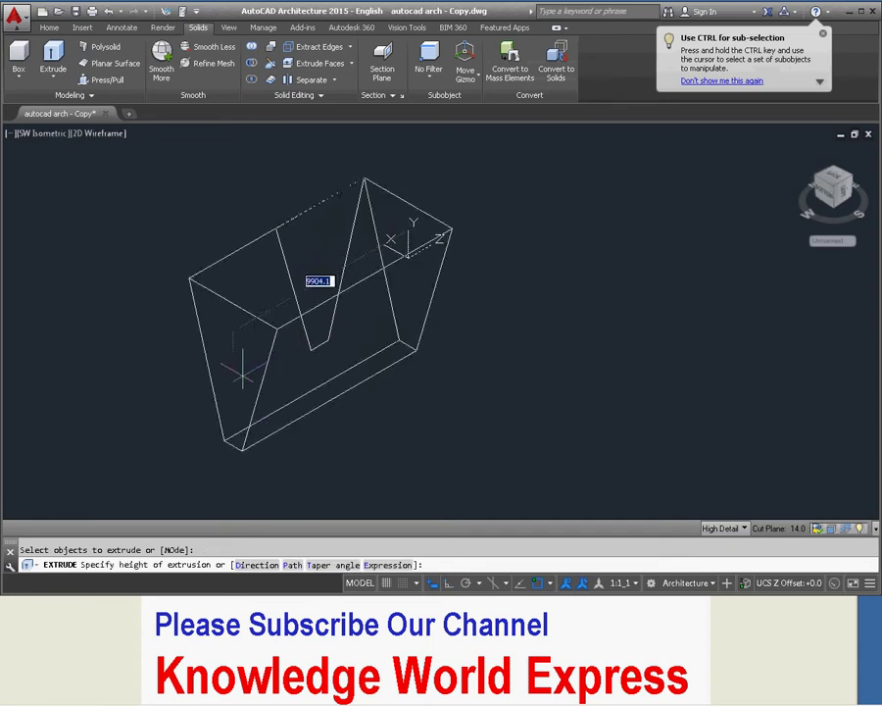
{"action": "left_click", "coordinate": [211, 372]}
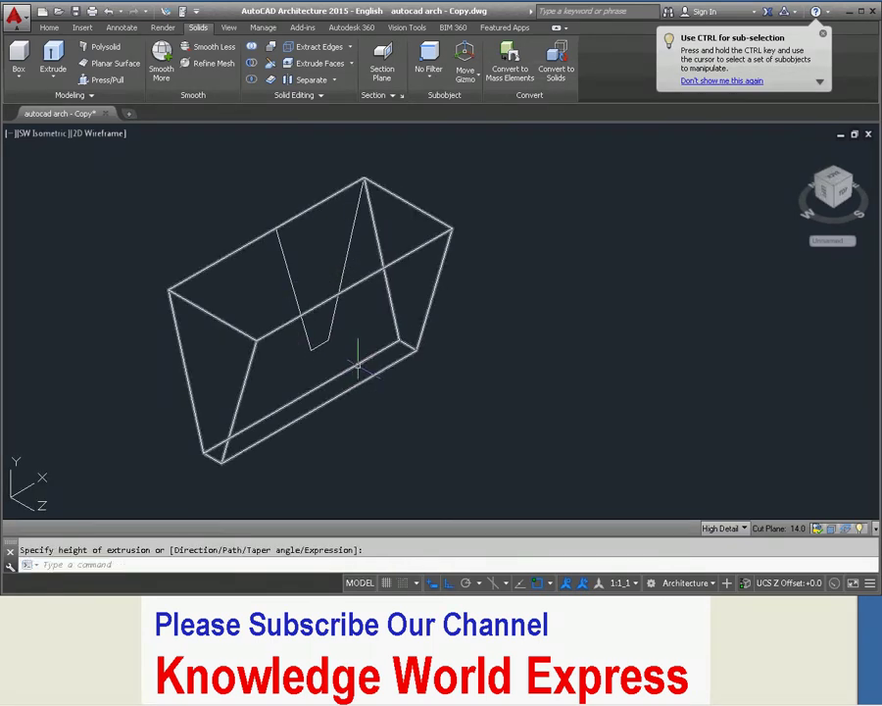
{"action": "left_click", "coordinate": [317, 348]}
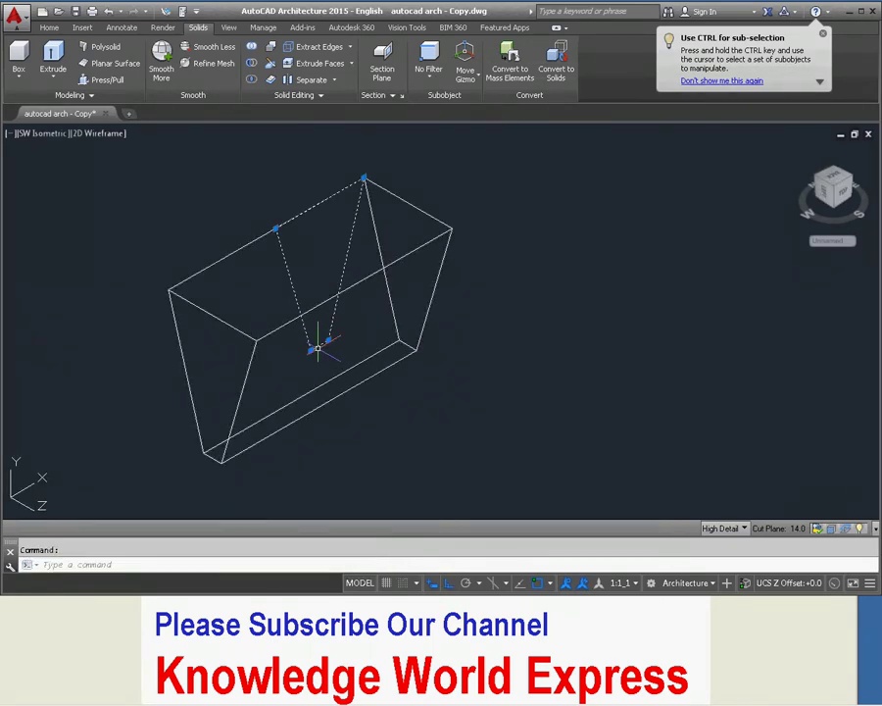
{"action": "left_click", "coordinate": [58, 61]}
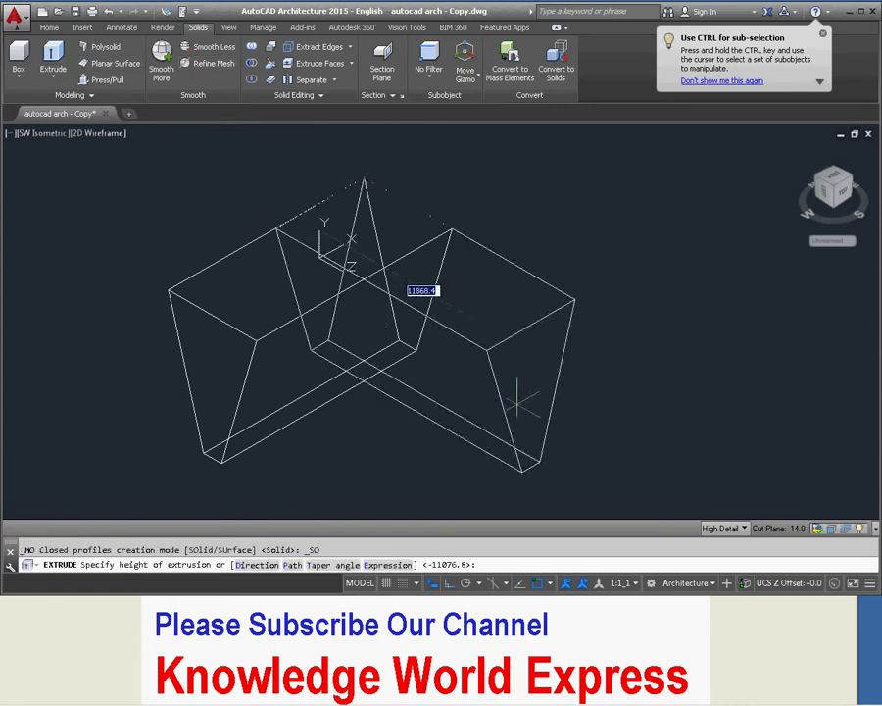
{"action": "left_click", "coordinate": [397, 329]}
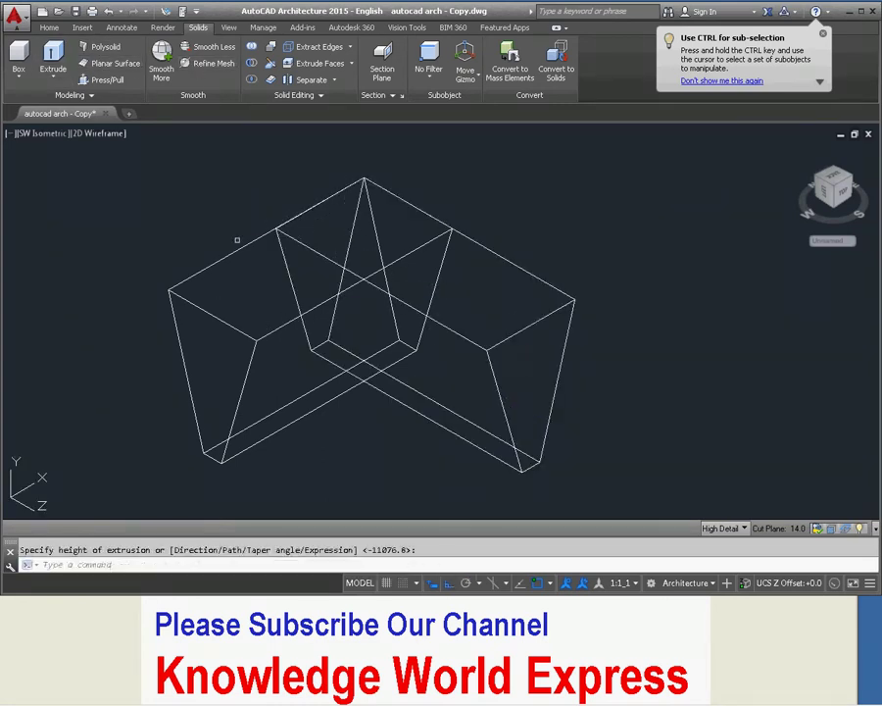
{"action": "left_click", "coordinate": [104, 133]}
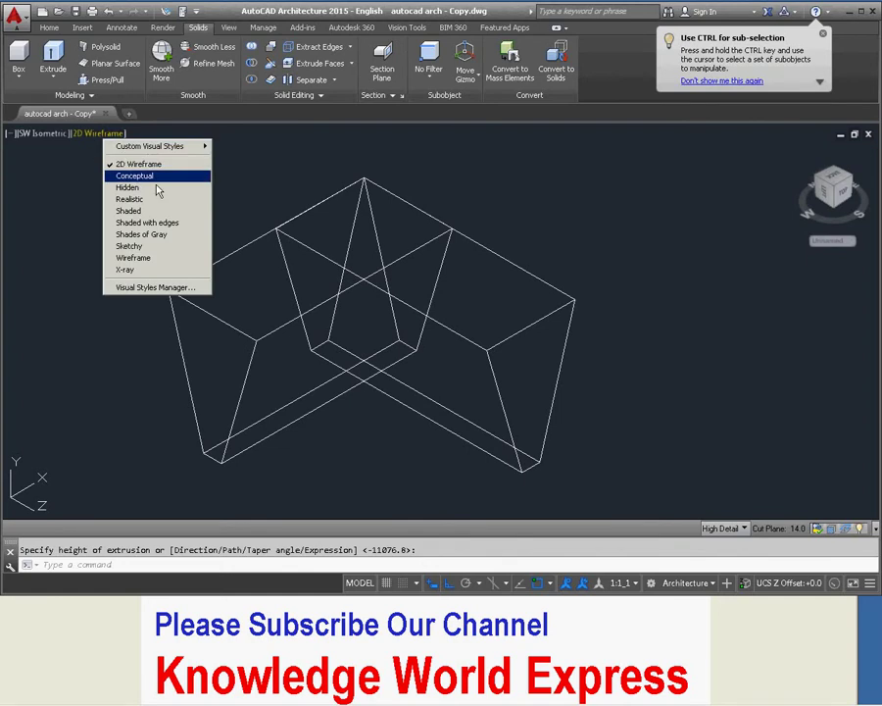
Preview the solids in Conceptual style, then return to 2D Wireframe
{"action": "left_click", "coordinate": [149, 175]}
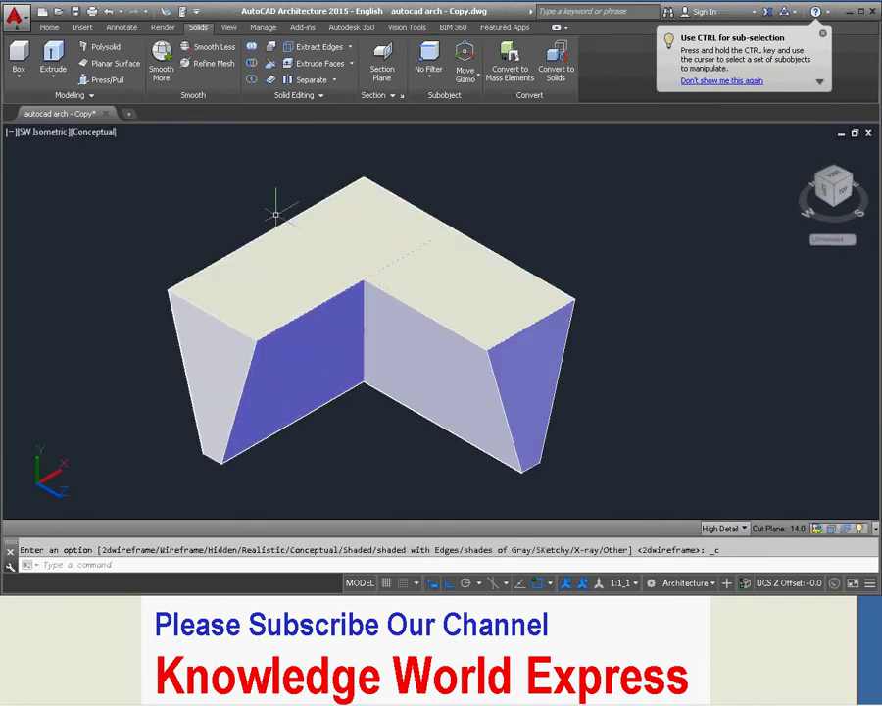
{"action": "left_click", "coordinate": [98, 133]}
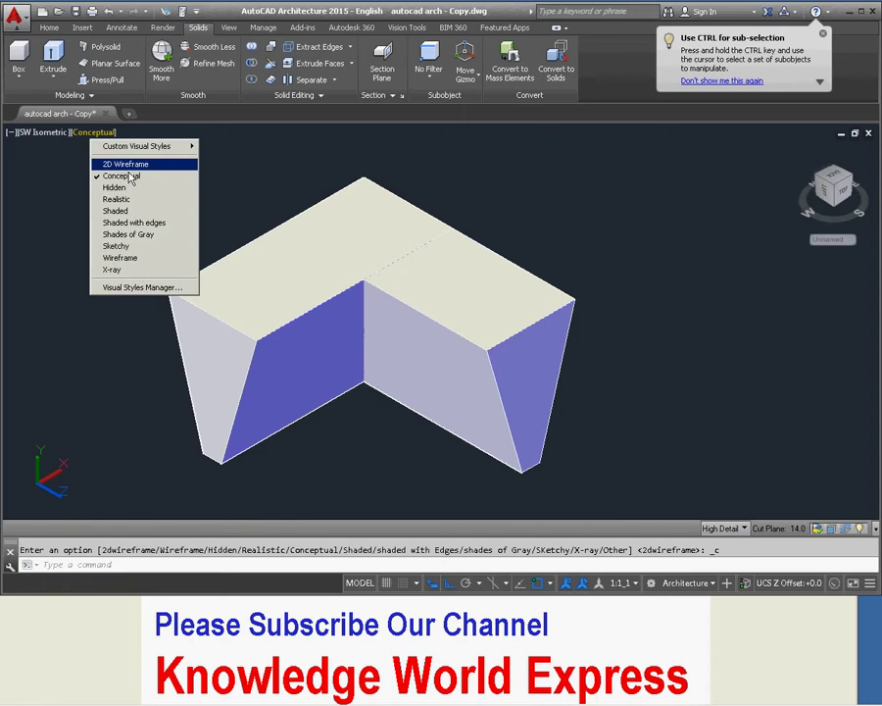
{"action": "left_click", "coordinate": [110, 164]}
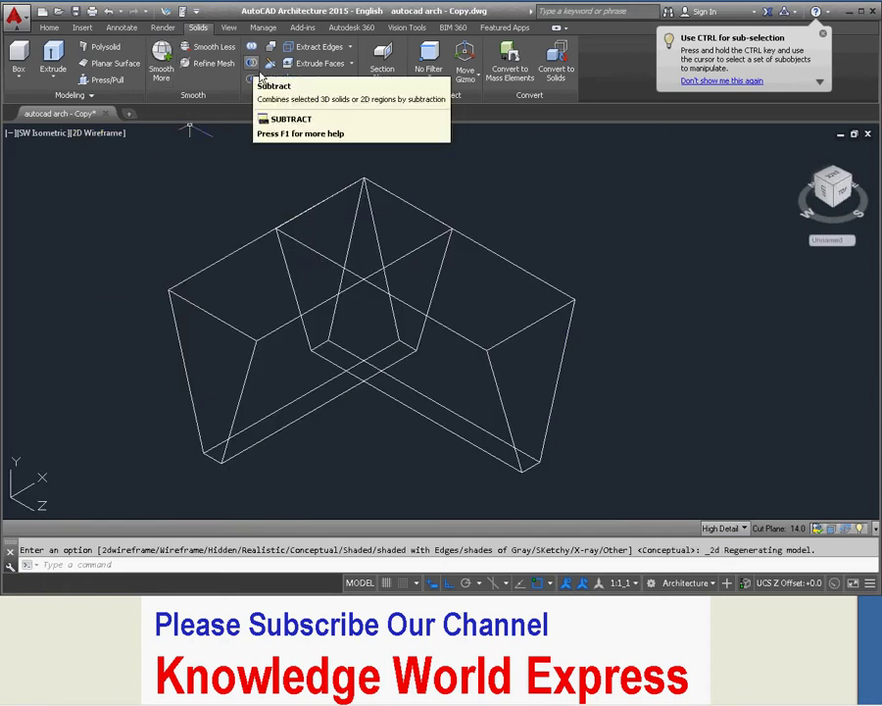
Start subtracting the two solids, cancel it, and start Intersect instead
{"action": "left_click", "coordinate": [252, 62]}
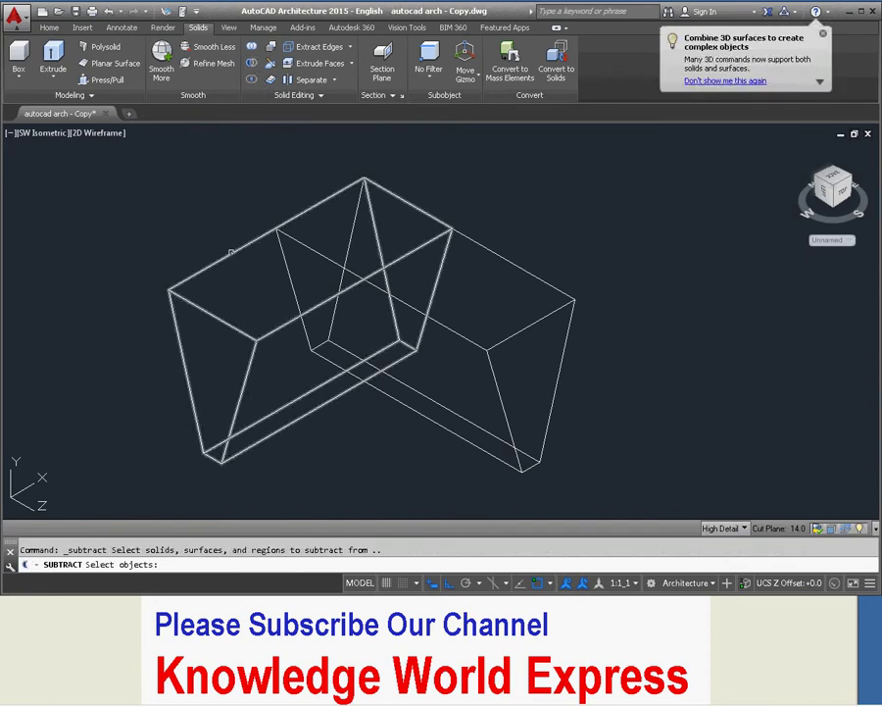
{"action": "left_click", "coordinate": [252, 260]}
{"action": "left_click", "coordinate": [450, 326]}
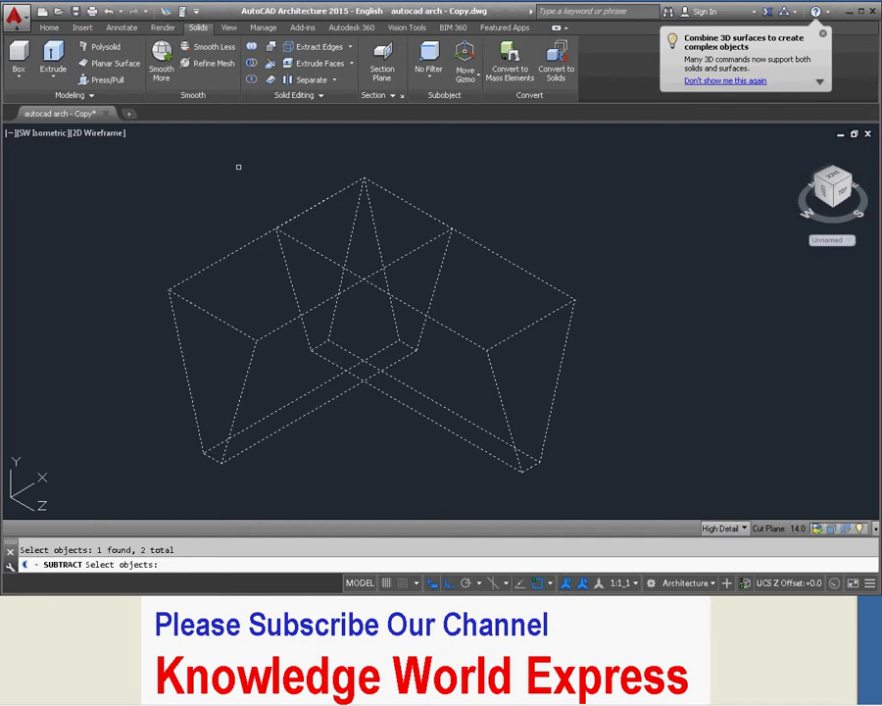
{"action": "key", "text": "Escape"}
{"action": "left_click", "coordinate": [251, 79]}
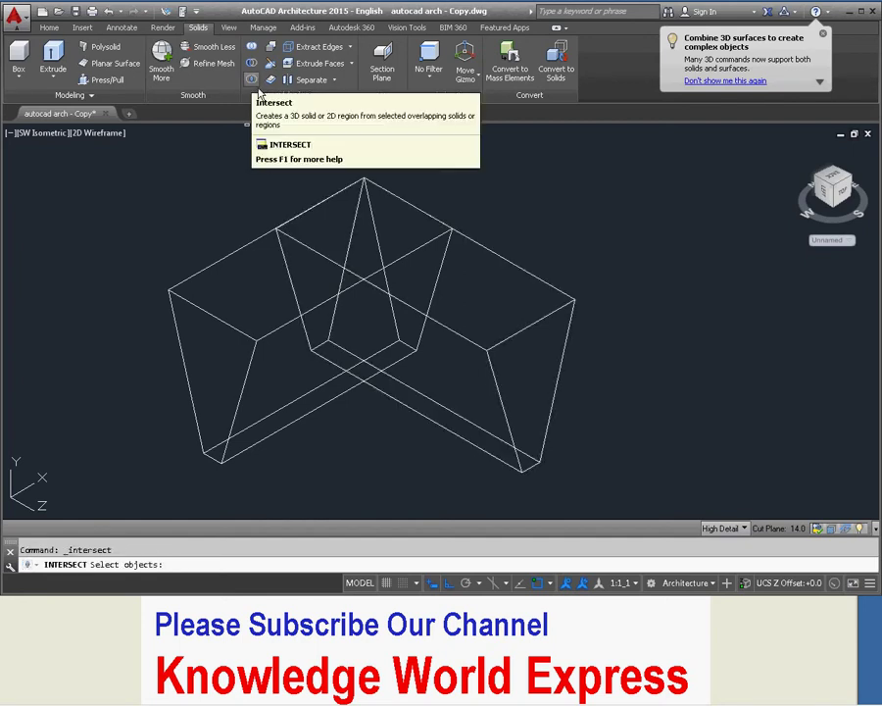
Intersect the two solids to keep only their shared tapered pyramid
{"action": "left_click", "coordinate": [251, 242]}
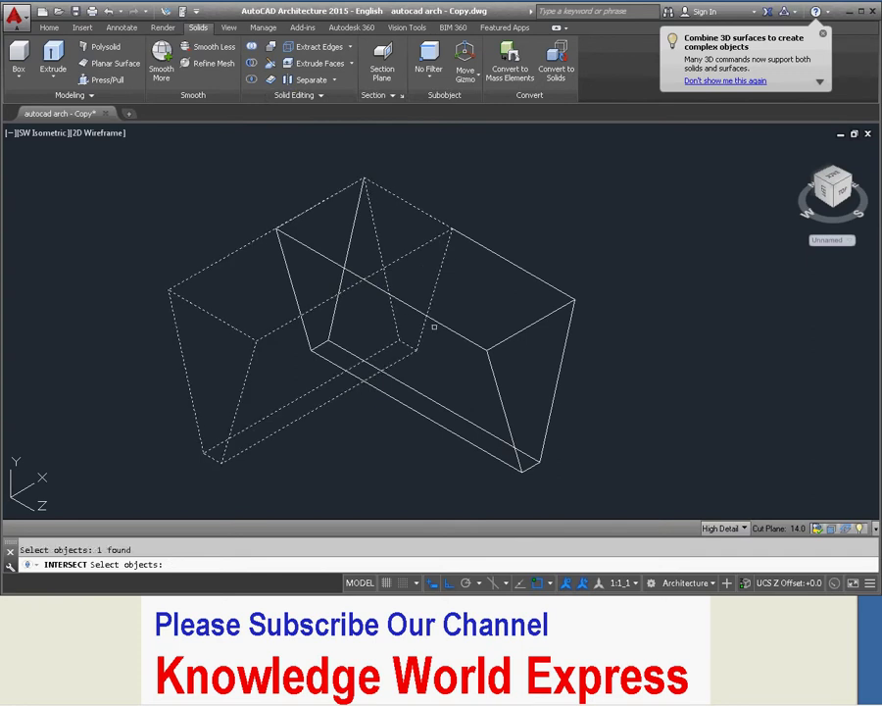
{"action": "left_click", "coordinate": [442, 323]}
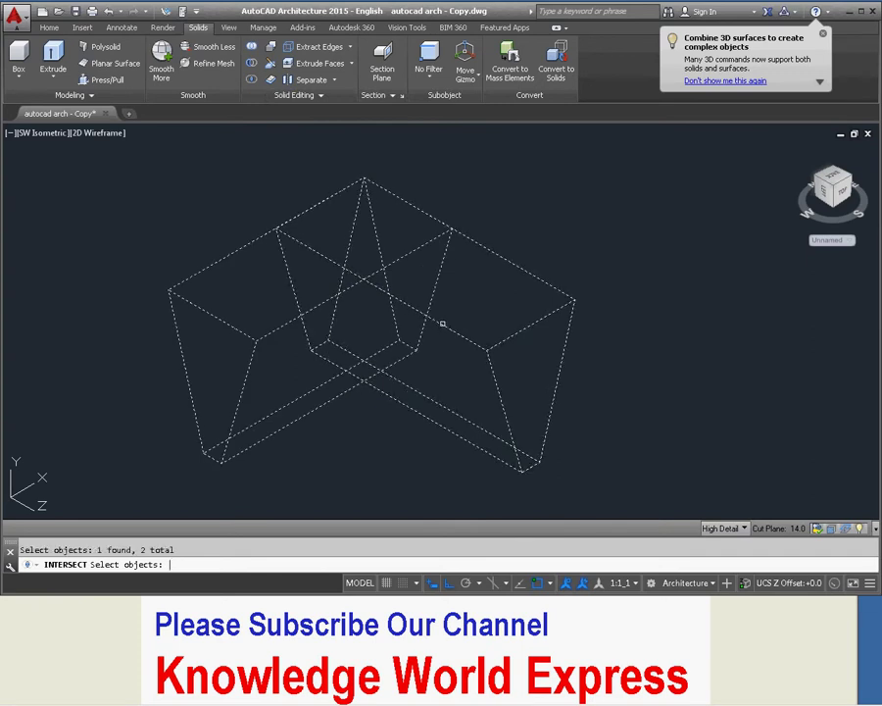
{"action": "key", "text": "Return"}
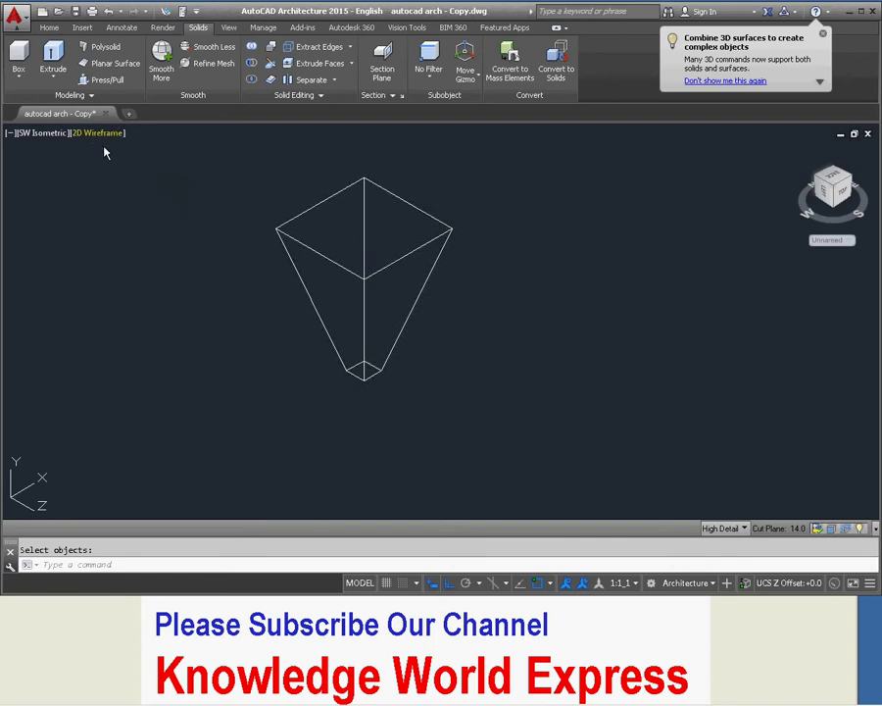
Shade the pyramid in Conceptual style, orbit to a near-front view, and browse the solid editing menus
{"action": "left_click", "coordinate": [98, 133]}
{"action": "left_click", "coordinate": [147, 169]}
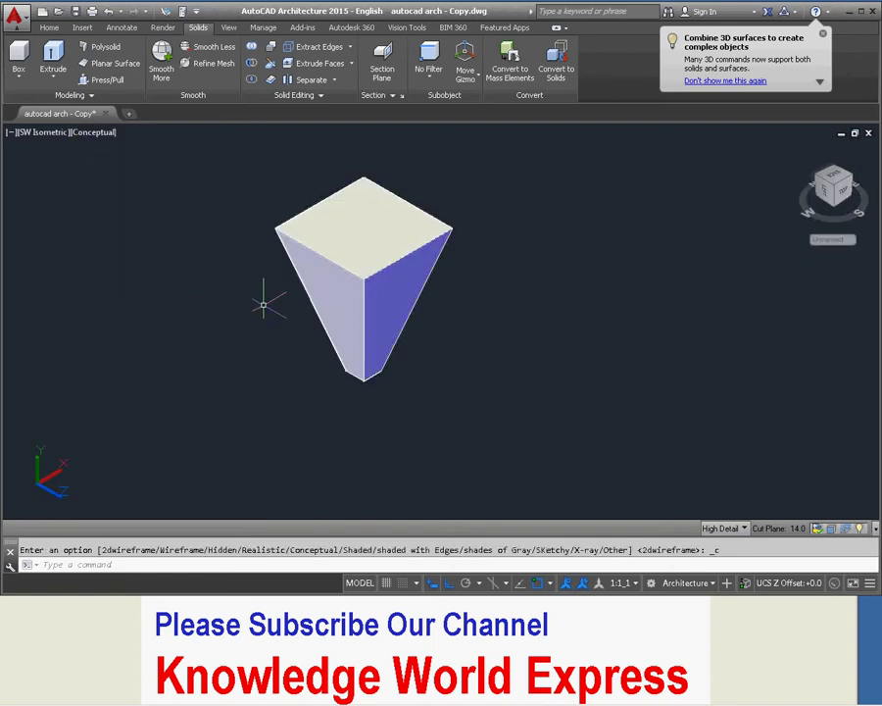
{"action": "mouse_move", "coordinate": [418, 339]}
{"action": "middle_mouse_down", "text": "shift"}
{"action": "mouse_move", "coordinate": [411, 311]}
{"action": "mouse_move", "coordinate": [455, 263]}
{"action": "mouse_move", "coordinate": [441, 390]}
{"action": "mouse_move", "coordinate": [335, 264]}
{"action": "mouse_move", "coordinate": [353, 320]}
{"action": "mouse_move", "coordinate": [453, 353]}
{"action": "mouse_move", "coordinate": [443, 336]}
{"action": "mouse_move", "coordinate": [418, 332]}
{"action": "mouse_move", "coordinate": [427, 330]}
{"action": "middle_mouse_up", "text": "shift"}
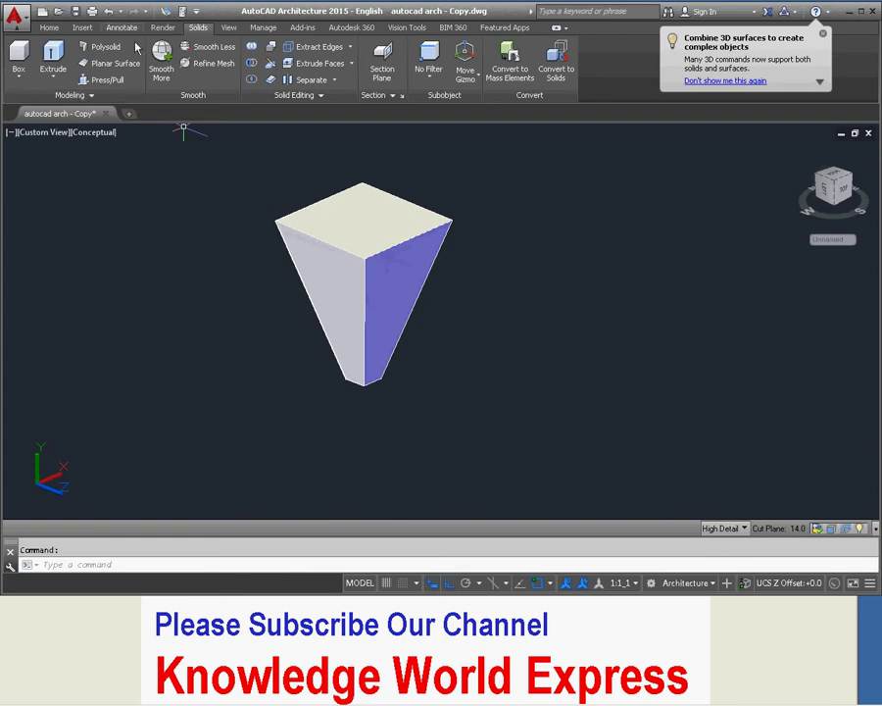
{"action": "left_click", "coordinate": [351, 63]}
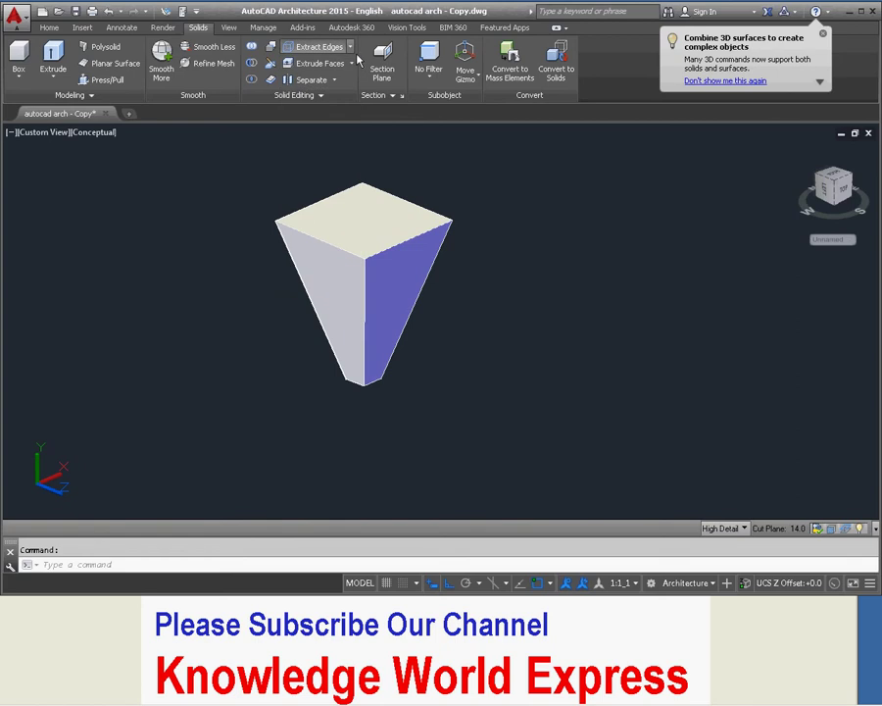
{"action": "left_click", "coordinate": [349, 47]}
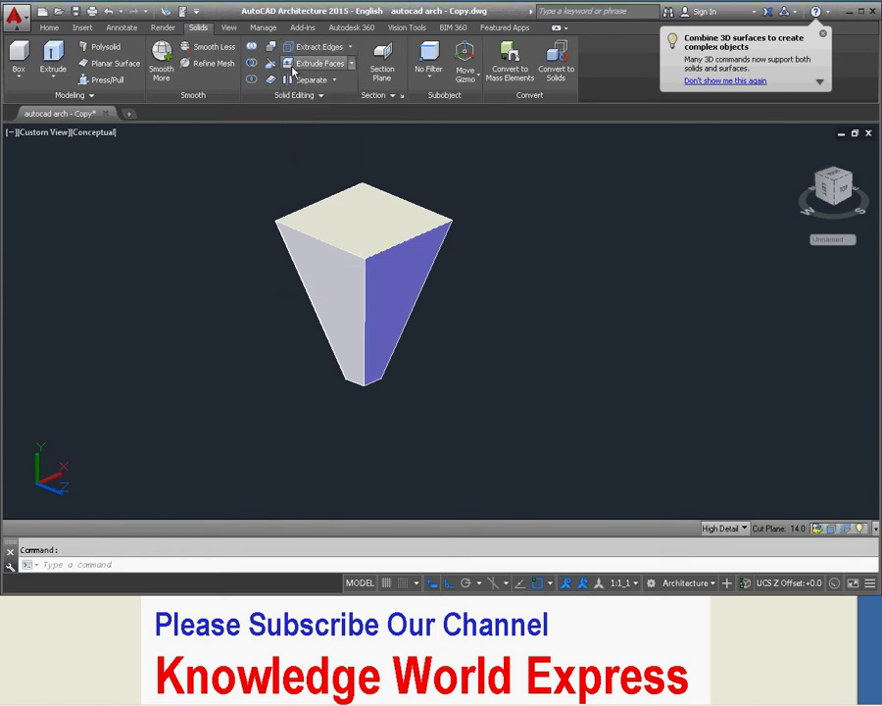
{"action": "left_click", "coordinate": [53, 76]}
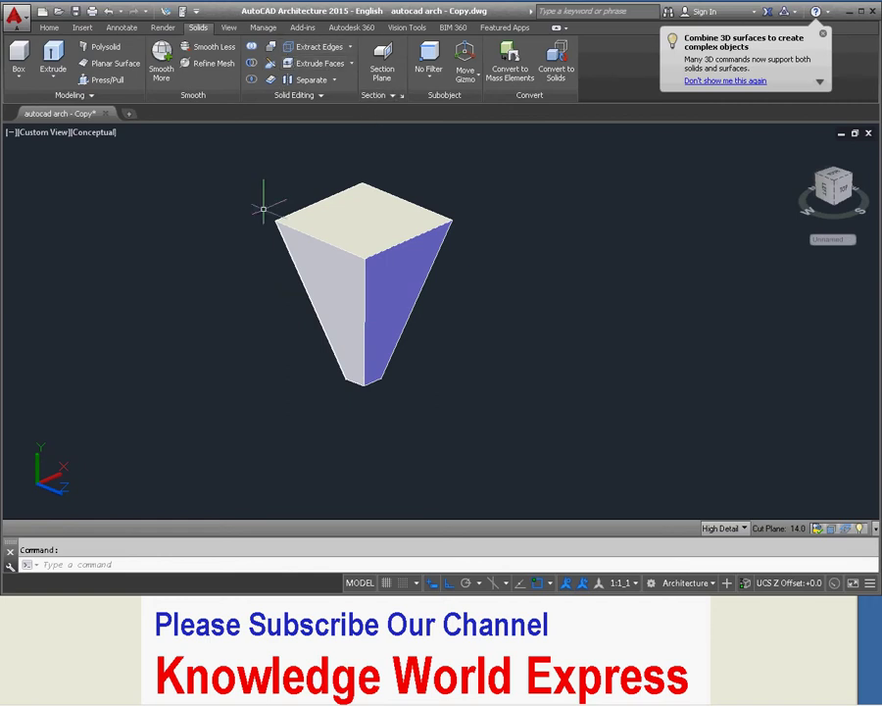
Start a Shell on the pyramid solid and mark one of its faces to leave open
{"action": "left_click", "coordinate": [334, 80]}
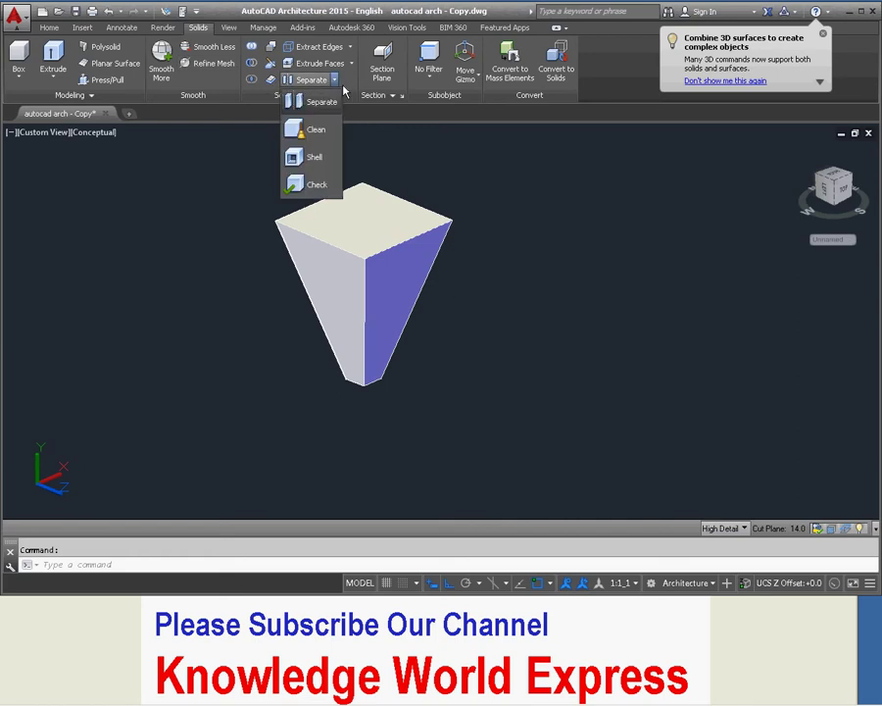
{"action": "left_click", "coordinate": [314, 159]}
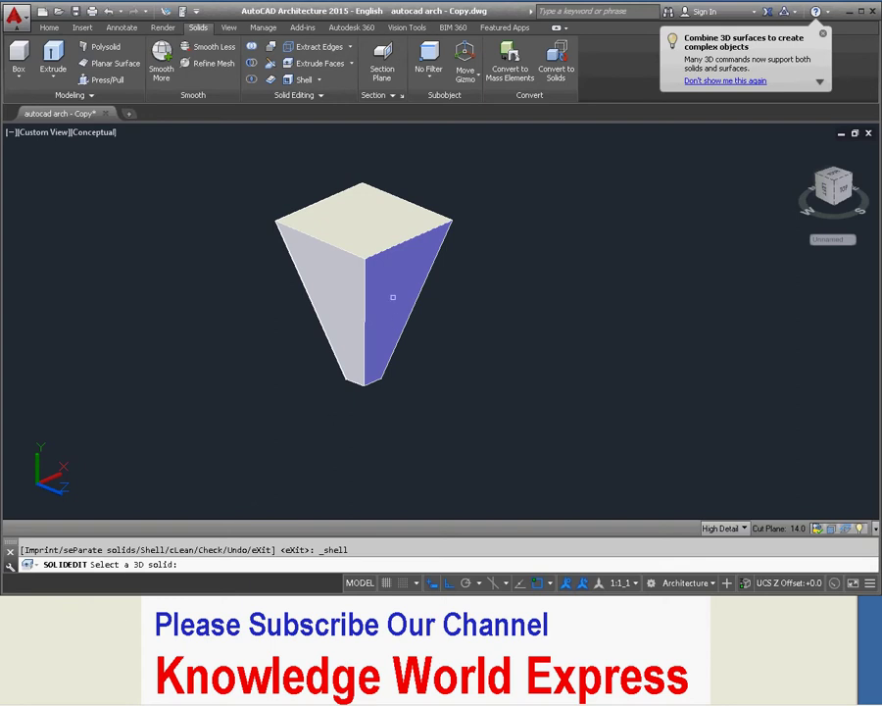
{"action": "left_click", "coordinate": [370, 257]}
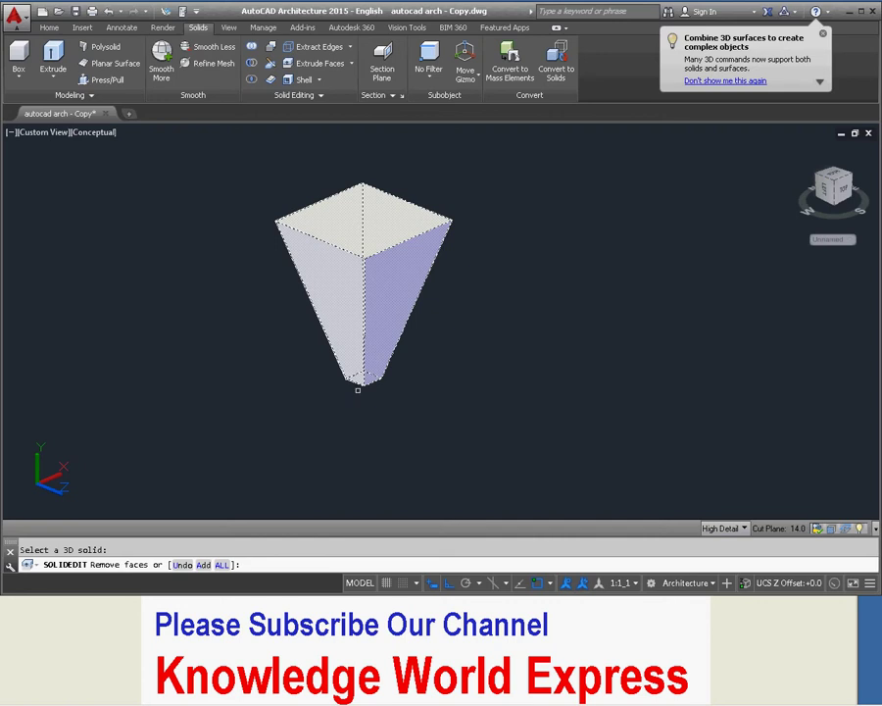
{"action": "left_click", "coordinate": [400, 205]}
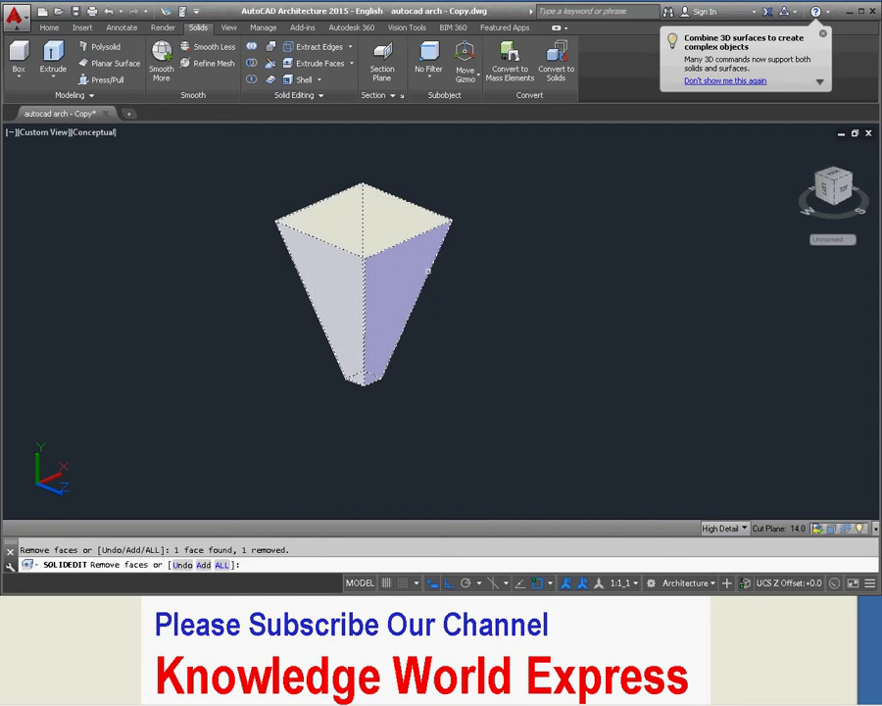
{"action": "middle_click_drag", "start_coordinate": [438, 294], "coordinate": [478, 238], "text": "shift"}
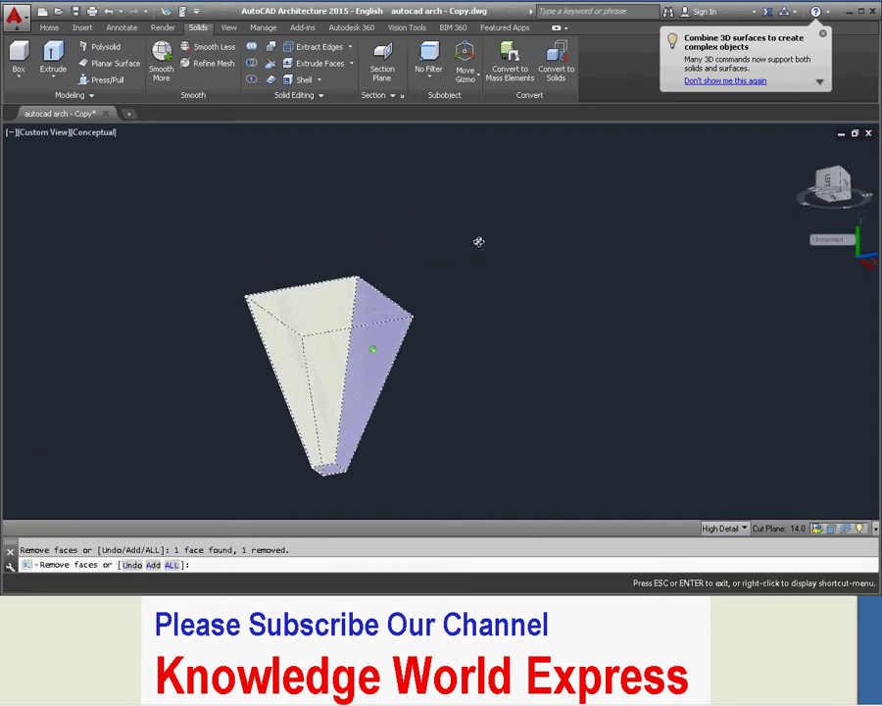
Also remove the small bottom face and shell the pyramid with 10-unit walls
{"action": "scroll", "coordinate": [429, 315], "scroll_direction": "up", "scroll_amount": 2}
{"action": "scroll", "coordinate": [392, 362], "scroll_direction": "up", "scroll_amount": 2}
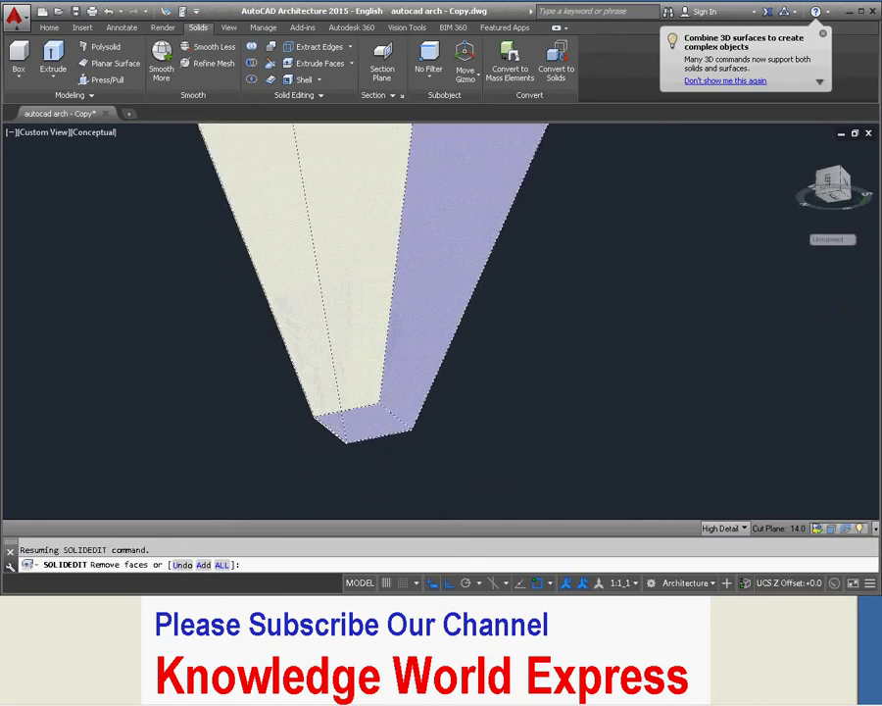
{"action": "scroll", "coordinate": [377, 383], "scroll_direction": "up", "scroll_amount": 2}
{"action": "left_click", "coordinate": [376, 383]}
{"action": "scroll", "coordinate": [359, 423], "scroll_direction": "down", "scroll_amount": 2}
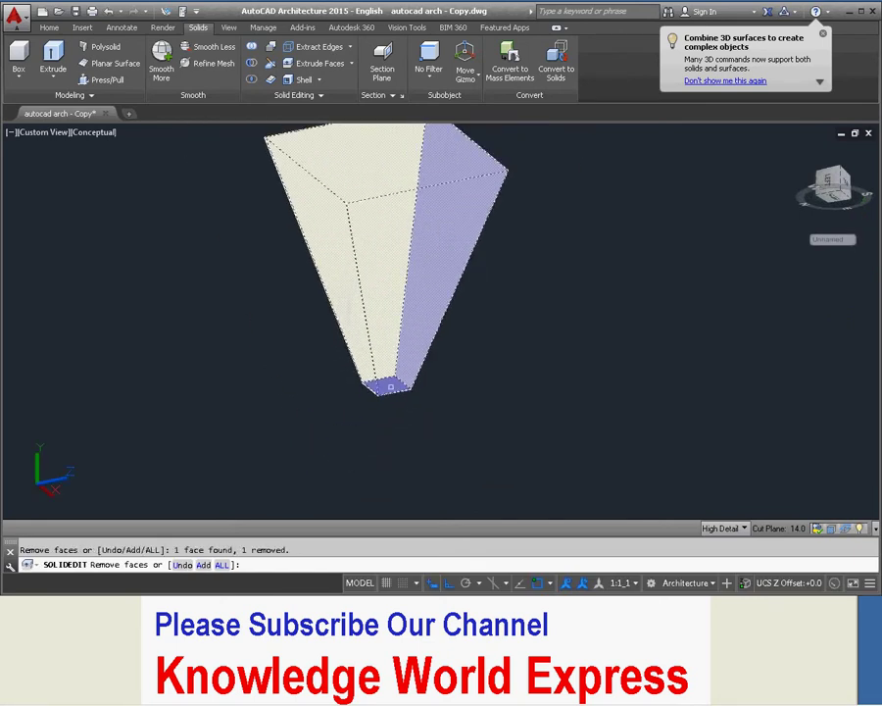
{"action": "scroll", "coordinate": [359, 424], "scroll_direction": "down", "scroll_amount": 2}
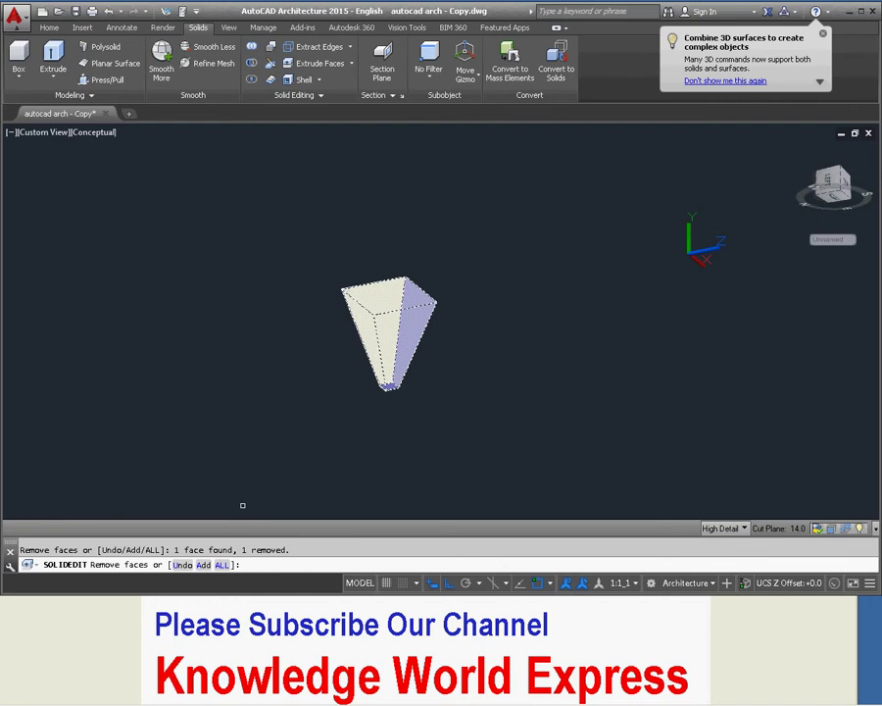
{"action": "key", "text": "Return"}
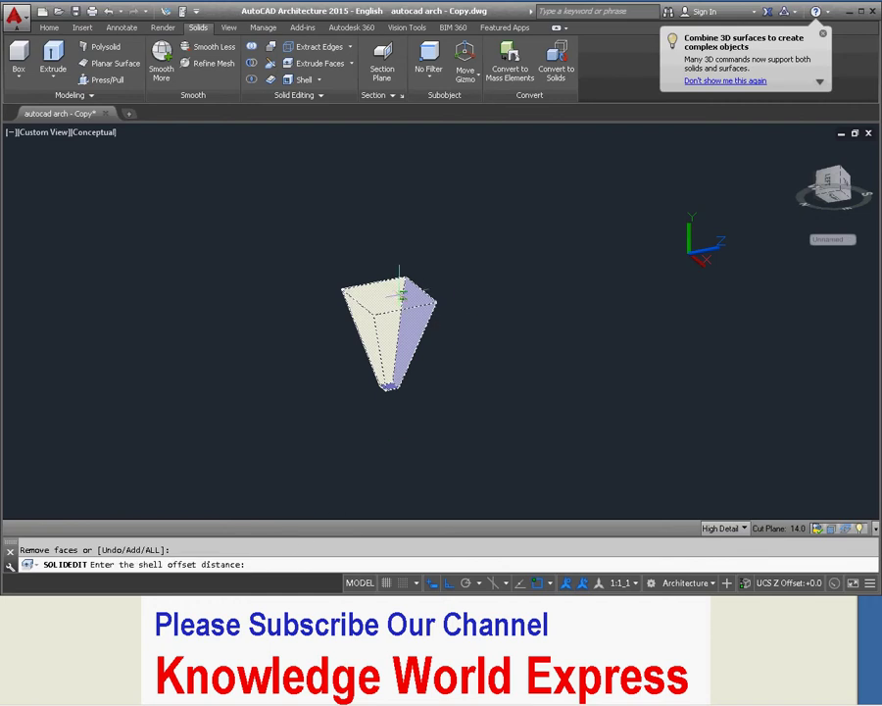
{"action": "scroll", "coordinate": [400, 294], "scroll_direction": "up", "scroll_amount": 3}
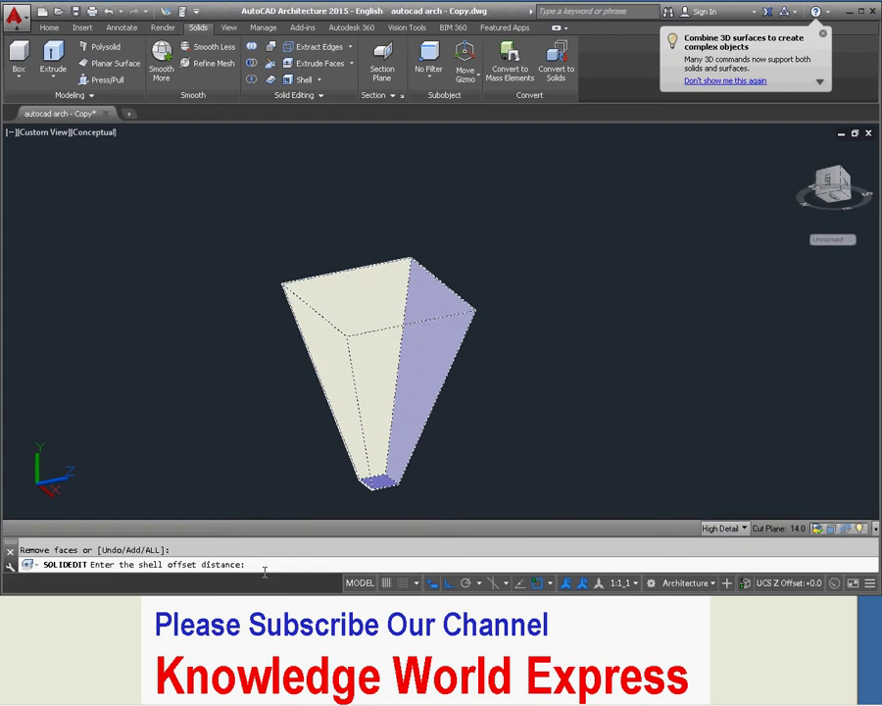
{"action": "type", "text": "10"}
{"action": "key", "text": "Return"}
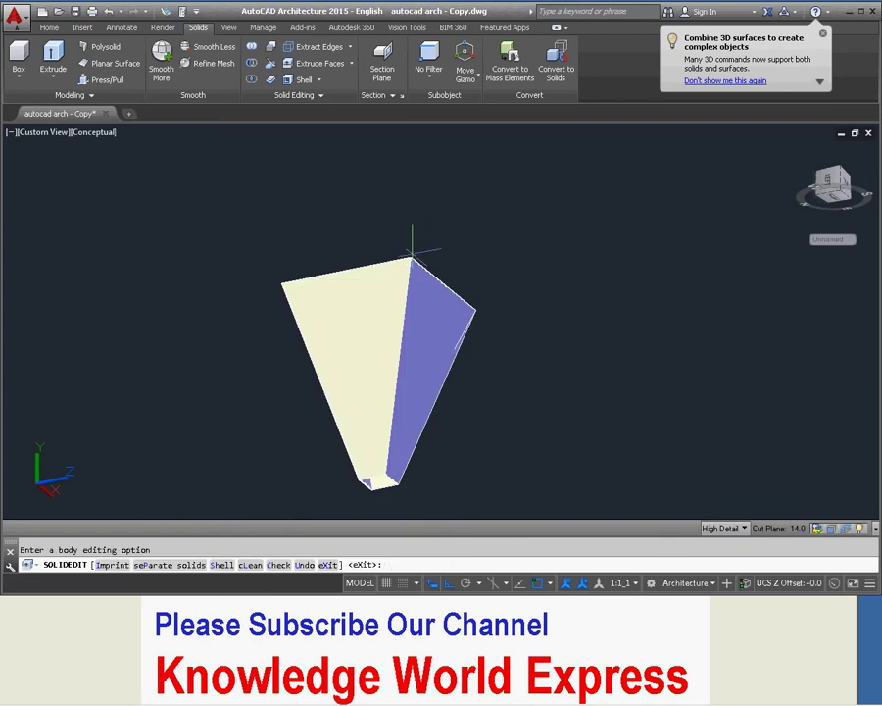
Switch the hollow vessel to Realistic shading and orbit to view it from above
{"action": "mouse_move", "coordinate": [410, 260]}
{"action": "middle_mouse_down", "text": "shift"}
{"action": "mouse_move", "coordinate": [437, 380]}
{"action": "mouse_move", "coordinate": [472, 420]}
{"action": "mouse_move", "coordinate": [384, 365]}
{"action": "middle_mouse_up", "text": "shift"}
{"action": "scroll", "coordinate": [412, 392], "scroll_direction": "up", "scroll_amount": 2}
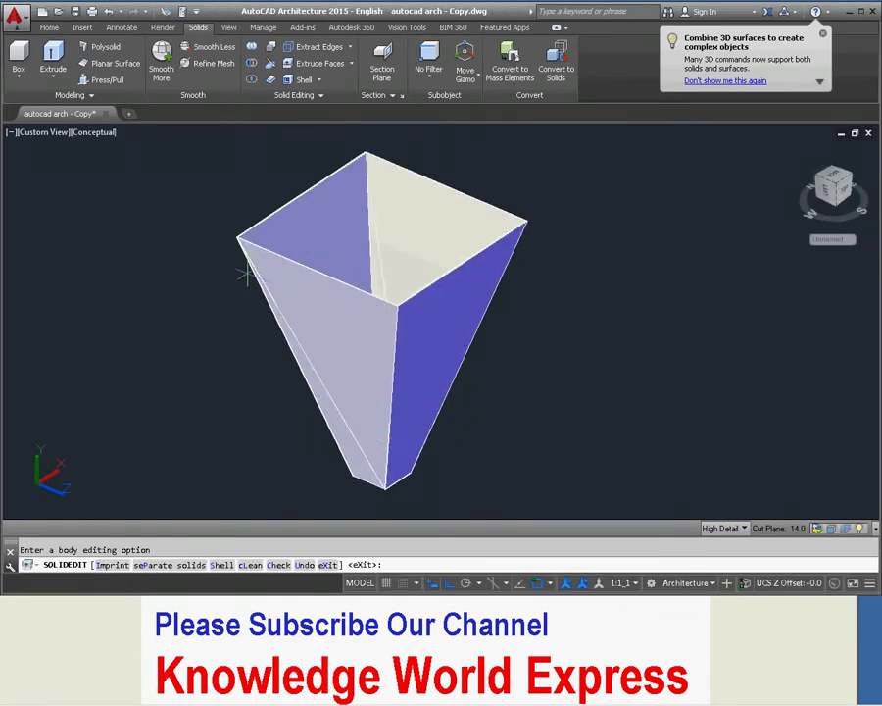
{"action": "left_click", "coordinate": [94, 132]}
{"action": "left_click", "coordinate": [122, 197]}
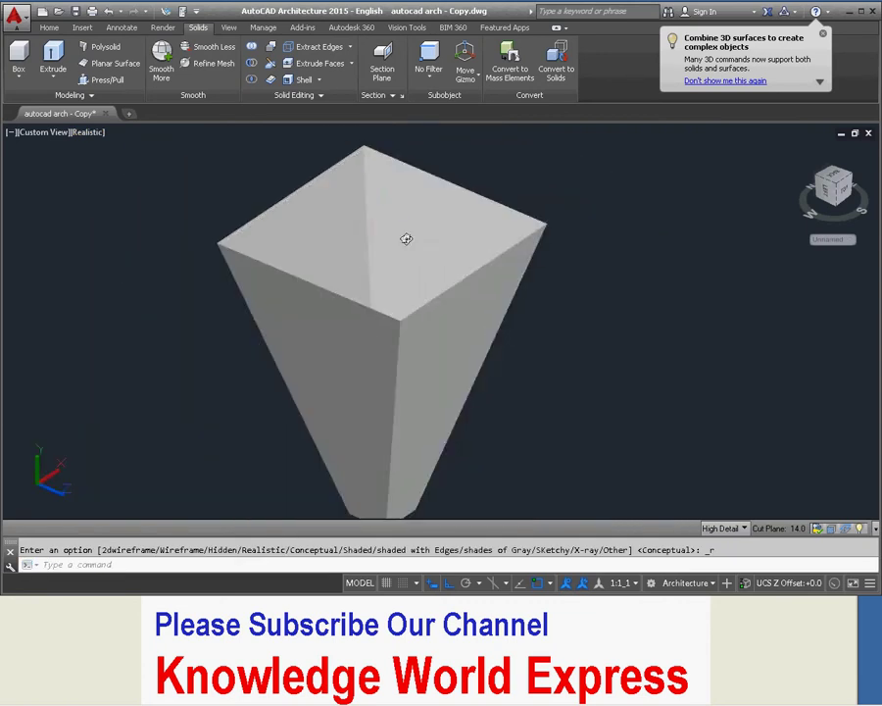
{"action": "mouse_move", "coordinate": [404, 237]}
{"action": "middle_mouse_down", "text": "shift"}
{"action": "mouse_move", "coordinate": [455, 278]}
{"action": "mouse_move", "coordinate": [490, 328]}
{"action": "mouse_move", "coordinate": [396, 265]}
{"action": "mouse_move", "coordinate": [402, 235]}
{"action": "mouse_move", "coordinate": [443, 252]}
{"action": "mouse_move", "coordinate": [498, 242]}
{"action": "mouse_move", "coordinate": [553, 252]}
{"action": "mouse_move", "coordinate": [492, 284]}
{"action": "mouse_move", "coordinate": [393, 231]}
{"action": "mouse_move", "coordinate": [218, 191]}
{"action": "mouse_move", "coordinate": [301, 247]}
{"action": "mouse_move", "coordinate": [294, 105]}
{"action": "middle_mouse_up", "text": "shift"}
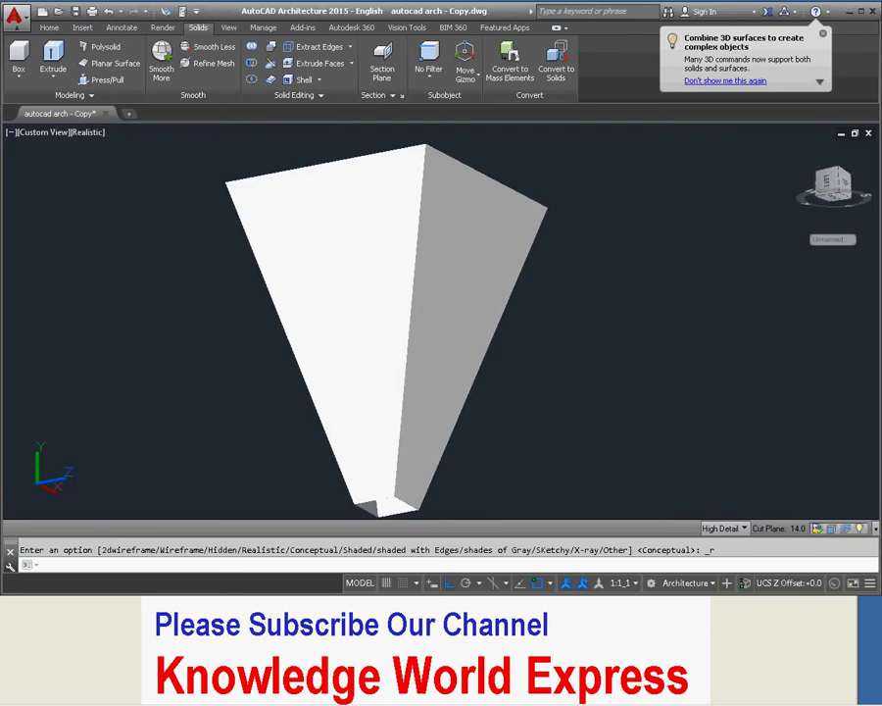
{"action": "mouse_move", "coordinate": [413, 351]}
{"action": "middle_mouse_down", "text": "shift"}
{"action": "mouse_move", "coordinate": [458, 306]}
{"action": "mouse_move", "coordinate": [475, 258]}
{"action": "mouse_move", "coordinate": [496, 236]}
{"action": "mouse_move", "coordinate": [416, 443]}
{"action": "mouse_move", "coordinate": [390, 446]}
{"action": "mouse_move", "coordinate": [413, 451]}
{"action": "middle_mouse_up", "text": "shift"}
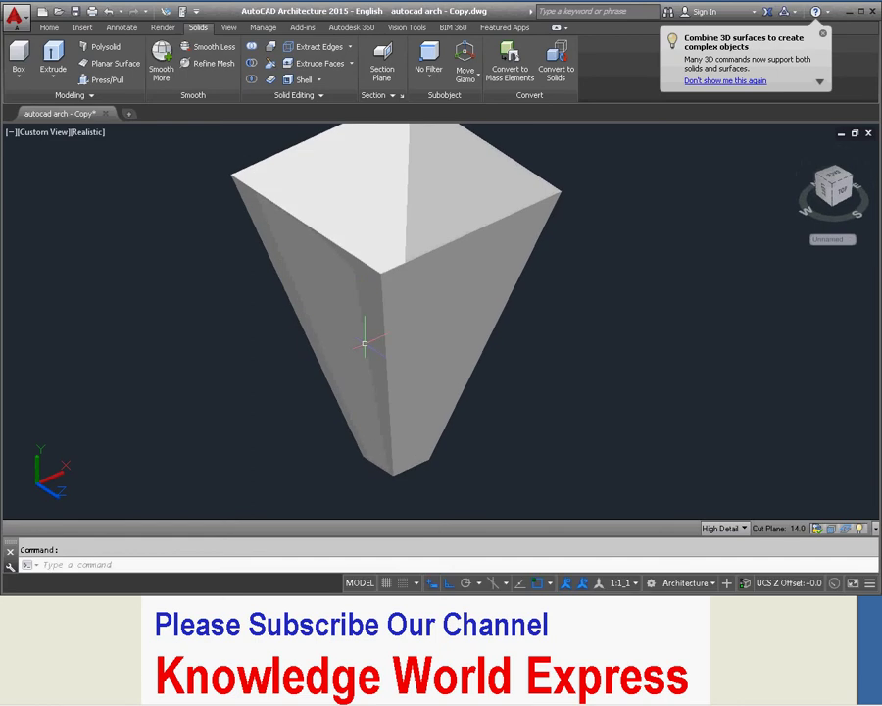
{"action": "scroll", "coordinate": [365, 343], "scroll_direction": "down", "scroll_amount": 3}
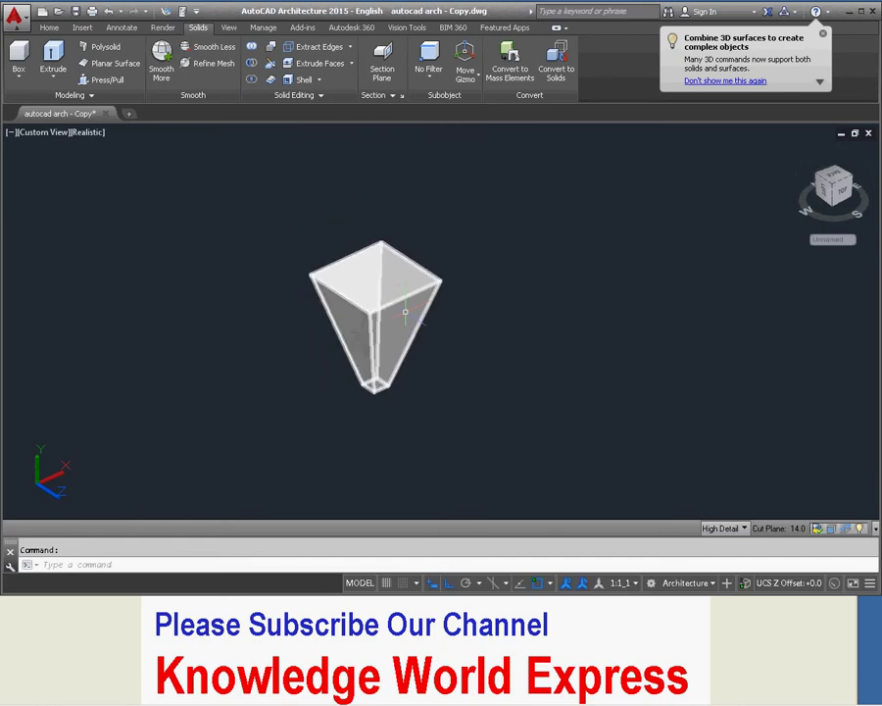
Delete the vessel by mistake, then restore it with undo
{"action": "left_click", "coordinate": [404, 312]}
{"action": "key", "text": "Delete"}
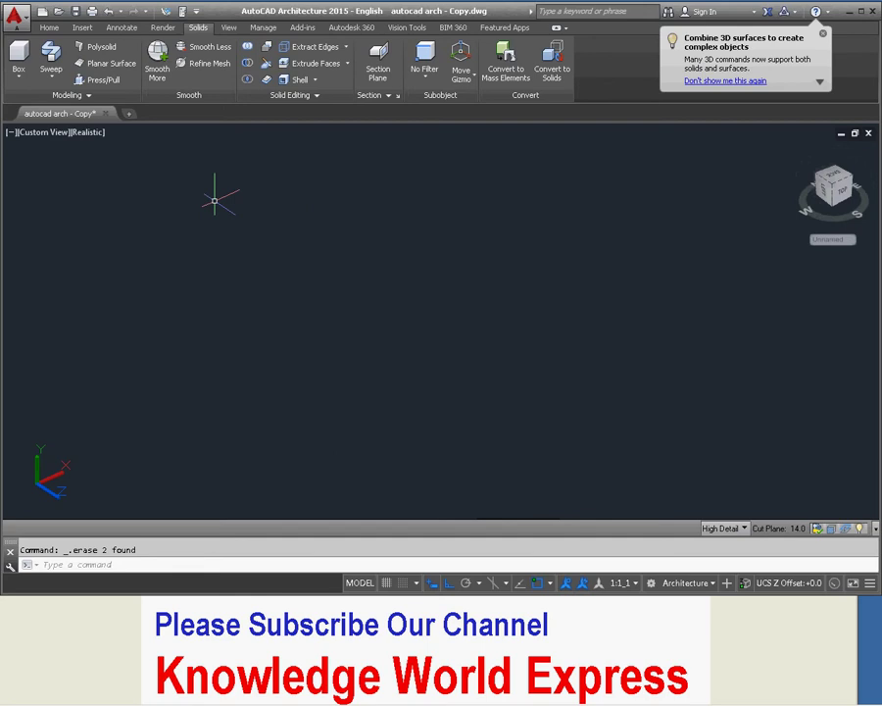
{"action": "key", "text": "ctrl+z"}
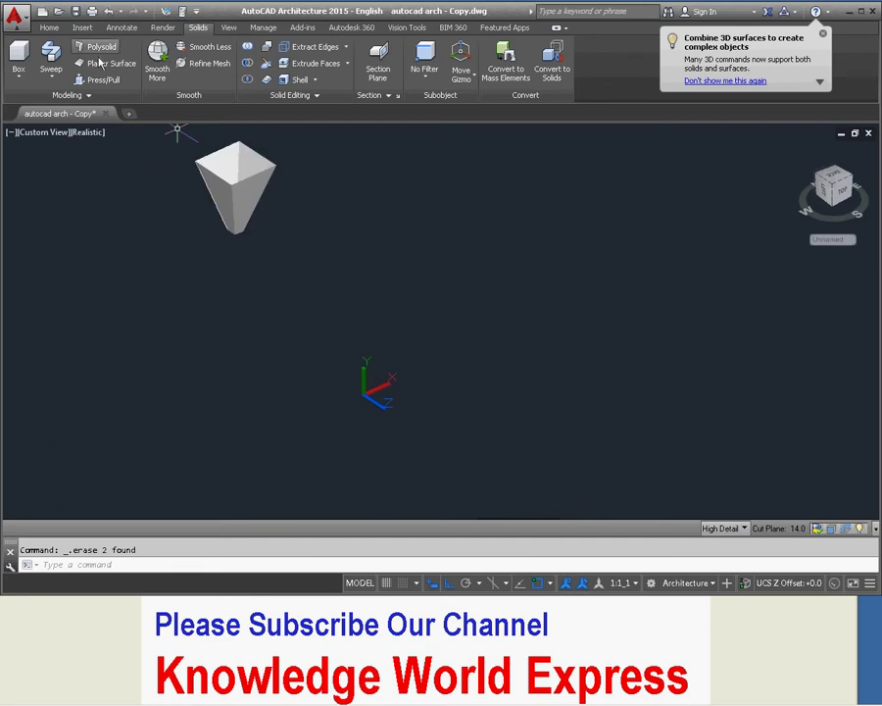
Draw a single 1000-unit polyline segment beside the vessel, then begin selecting it
{"action": "left_click", "coordinate": [47, 27]}
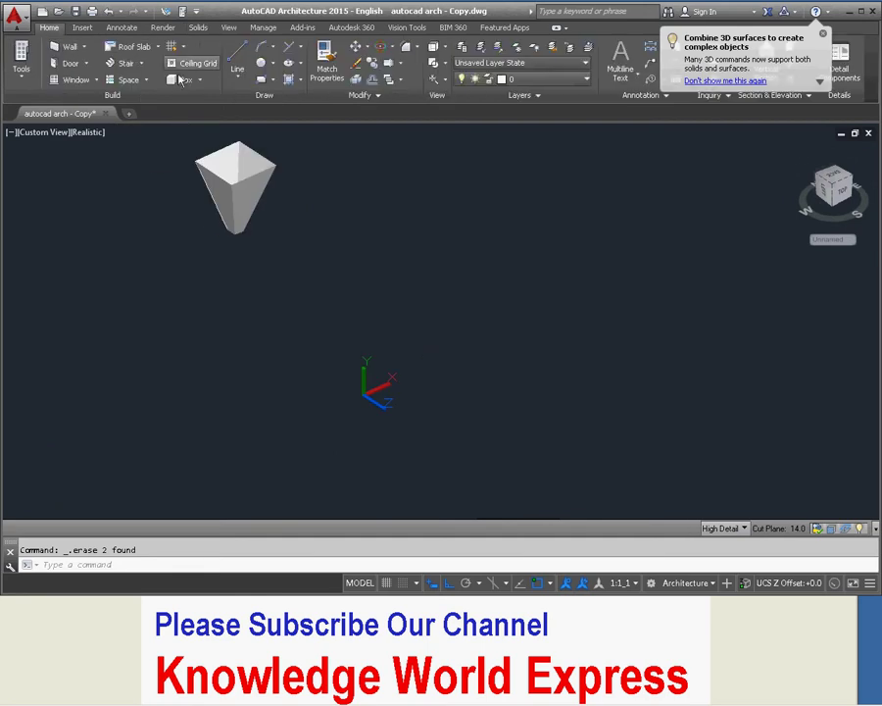
{"action": "left_click", "coordinate": [237, 80]}
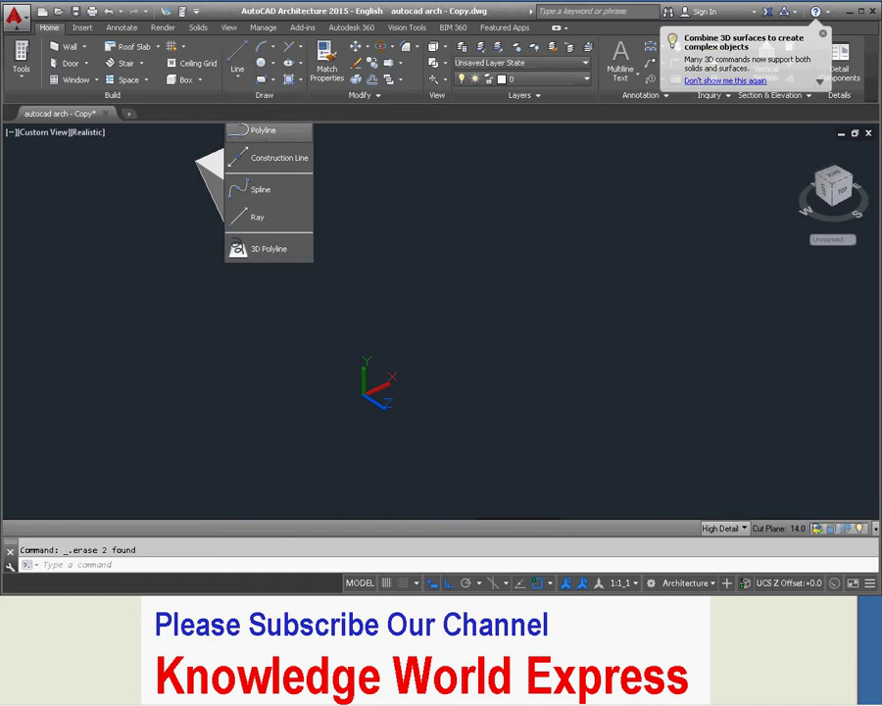
{"action": "left_click", "coordinate": [262, 131]}
{"action": "scroll", "coordinate": [416, 329], "scroll_direction": "up", "scroll_amount": 2}
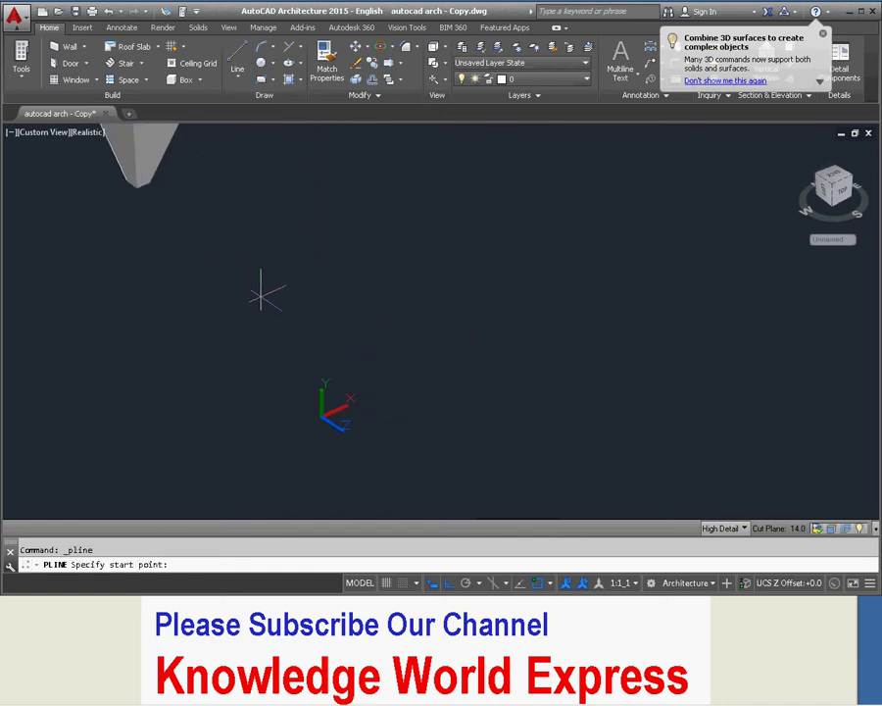
{"action": "left_click", "coordinate": [261, 295]}
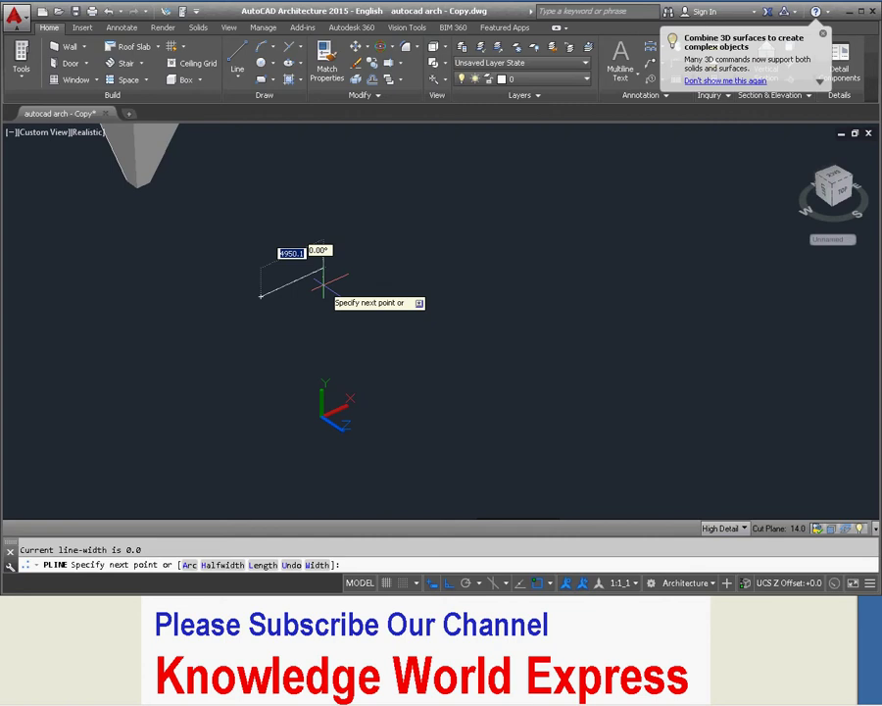
{"action": "key", "text": "Return"}
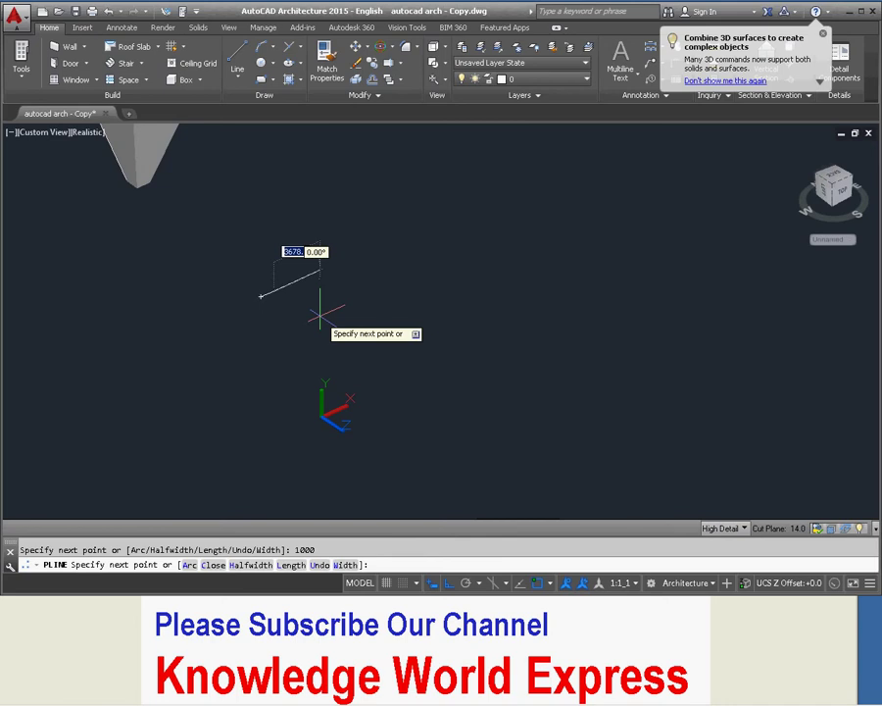
{"action": "key", "text": "Escape"}
{"action": "key", "text": "Escape"}
{"action": "left_click", "coordinate": [280, 282]}
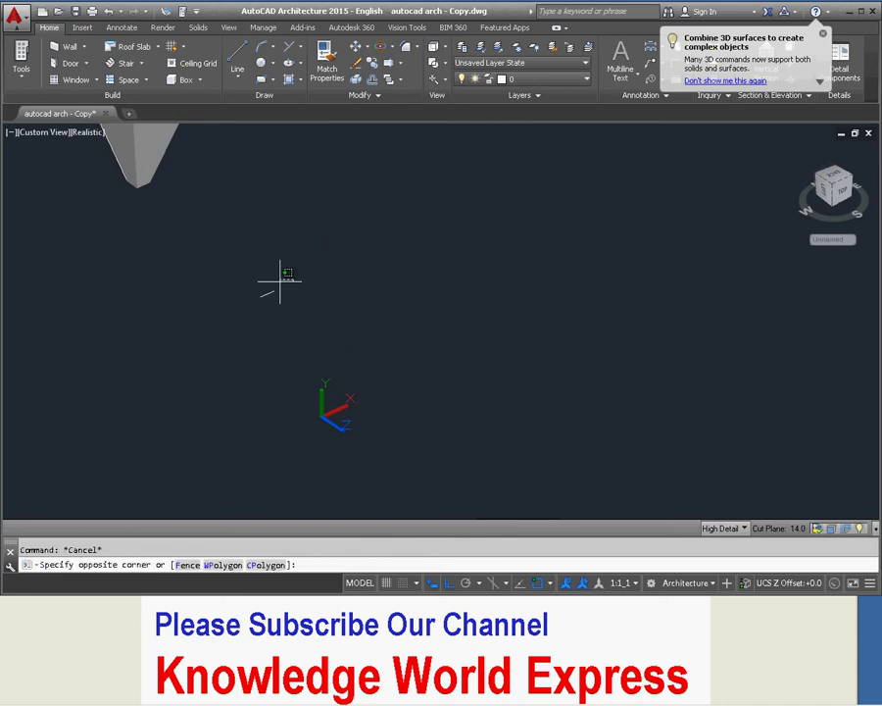
Erase the stray segment and start the square with LINE, undoing a wrong 100-unit side
{"action": "left_click", "coordinate": [221, 307]}
{"action": "key", "text": "Delete"}
{"action": "left_click", "coordinate": [240, 61]}
{"action": "left_click", "coordinate": [338, 323]}
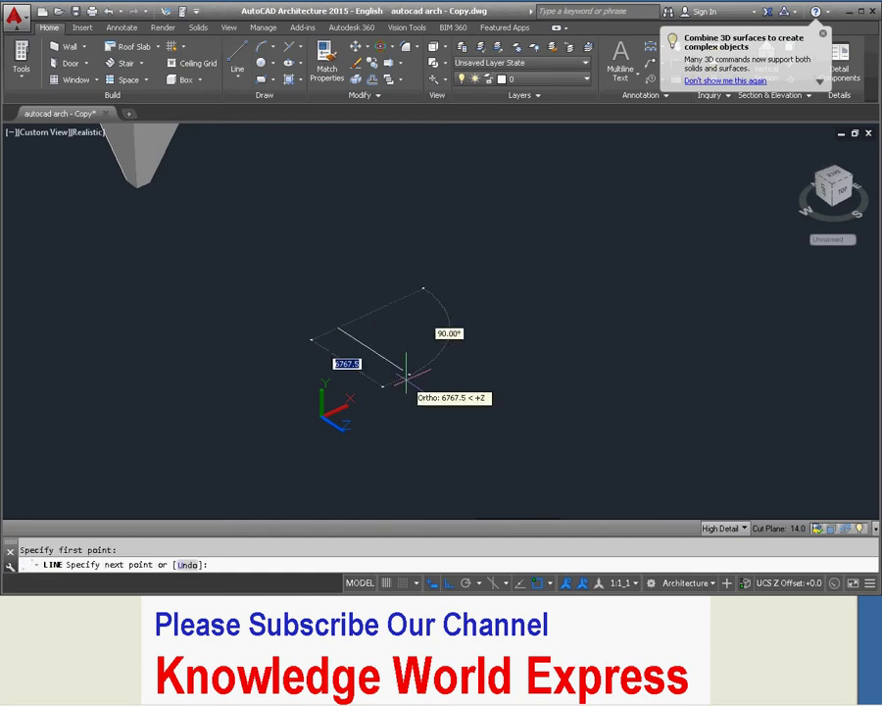
{"action": "key", "text": "Return"}
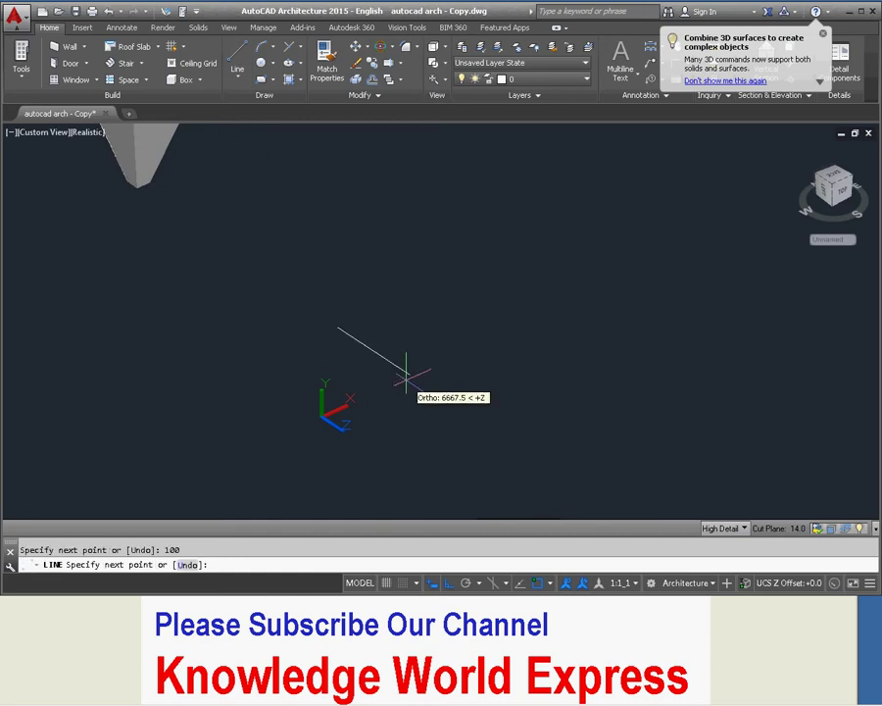
{"action": "type", "text": "u"}
{"action": "key", "text": "Return"}
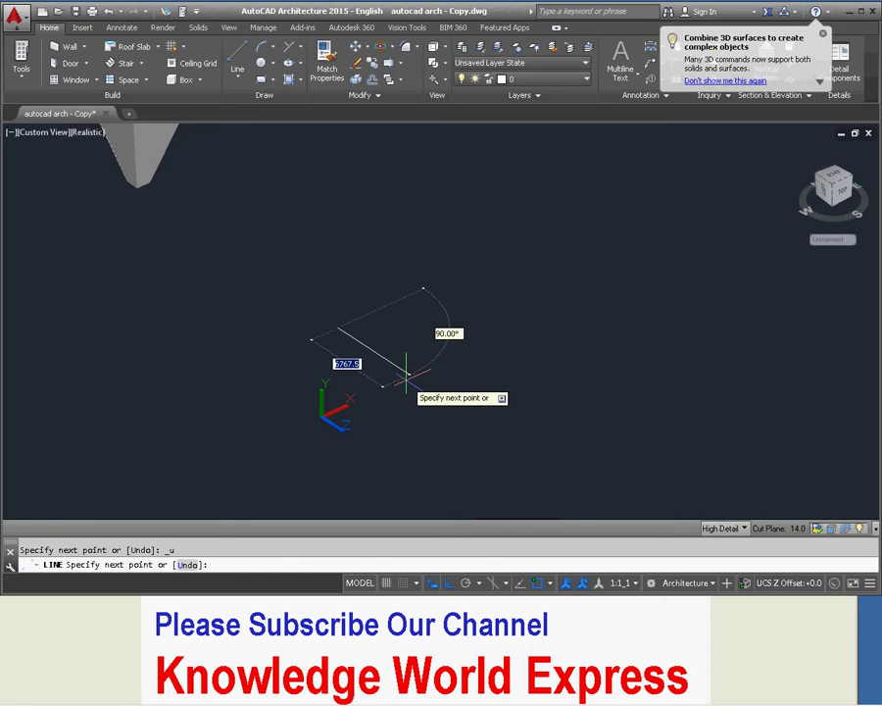
Draw the 1000-unit sides of the square outline
{"action": "key", "text": "Return"}
{"action": "type", "text": "1000"}
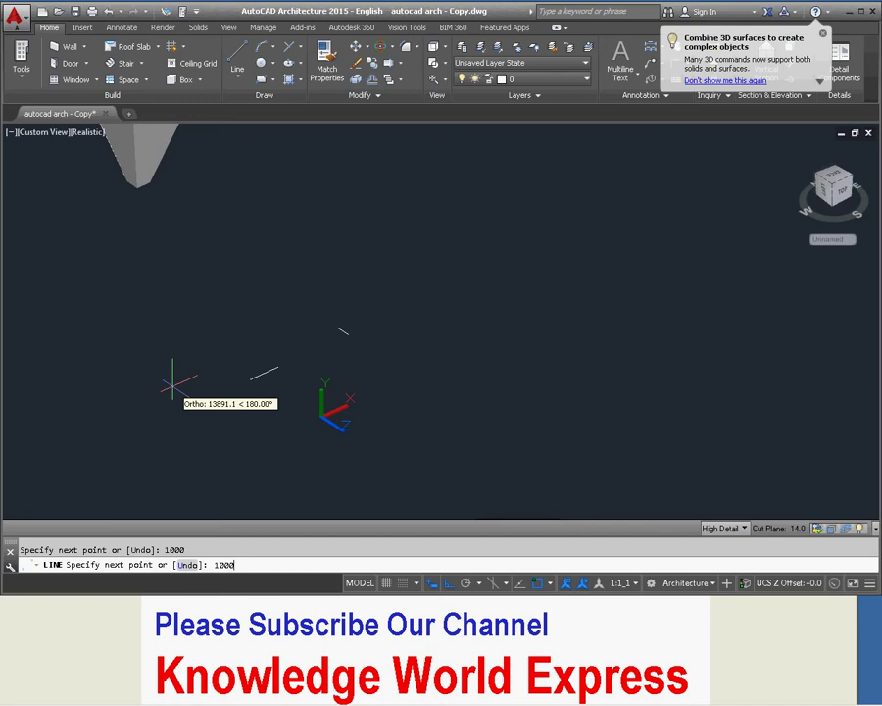
{"action": "key", "text": "Return"}
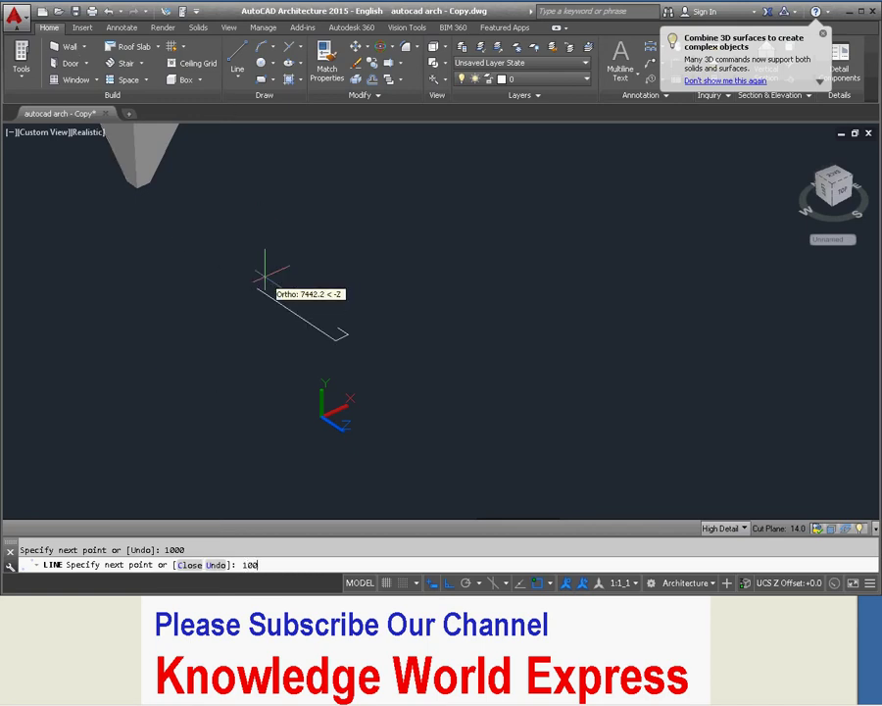
{"action": "type", "text": "0"}
{"action": "key", "text": "Return"}
{"action": "type", "text": "100"}
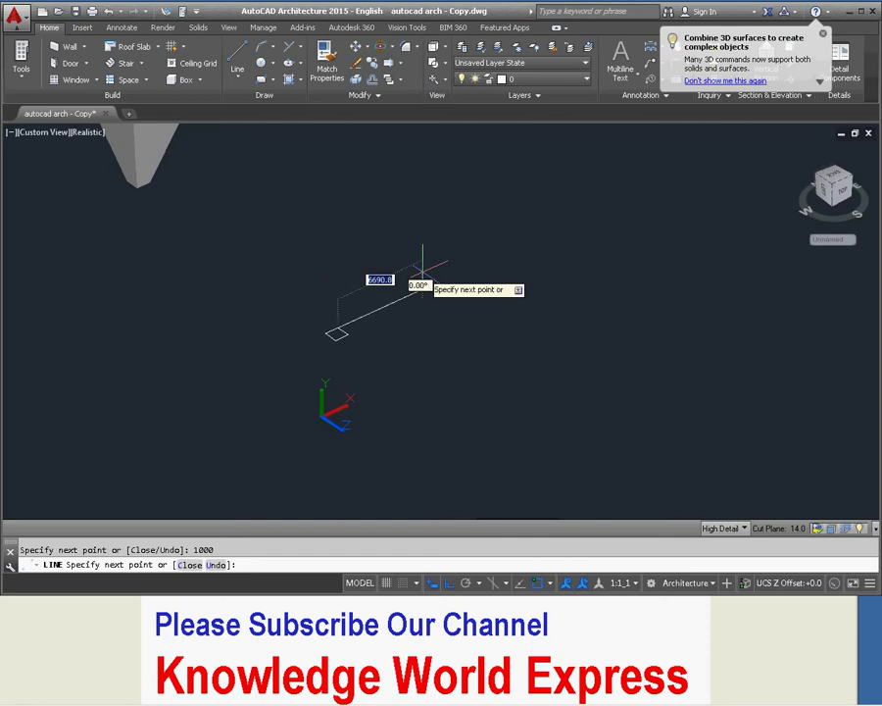
{"action": "key", "text": "Return"}
{"action": "scroll", "coordinate": [369, 314], "scroll_direction": "up", "scroll_amount": 1}
{"action": "scroll", "coordinate": [322, 337], "scroll_direction": "up", "scroll_amount": 3}
{"action": "scroll", "coordinate": [333, 388], "scroll_direction": "up", "scroll_amount": 2}
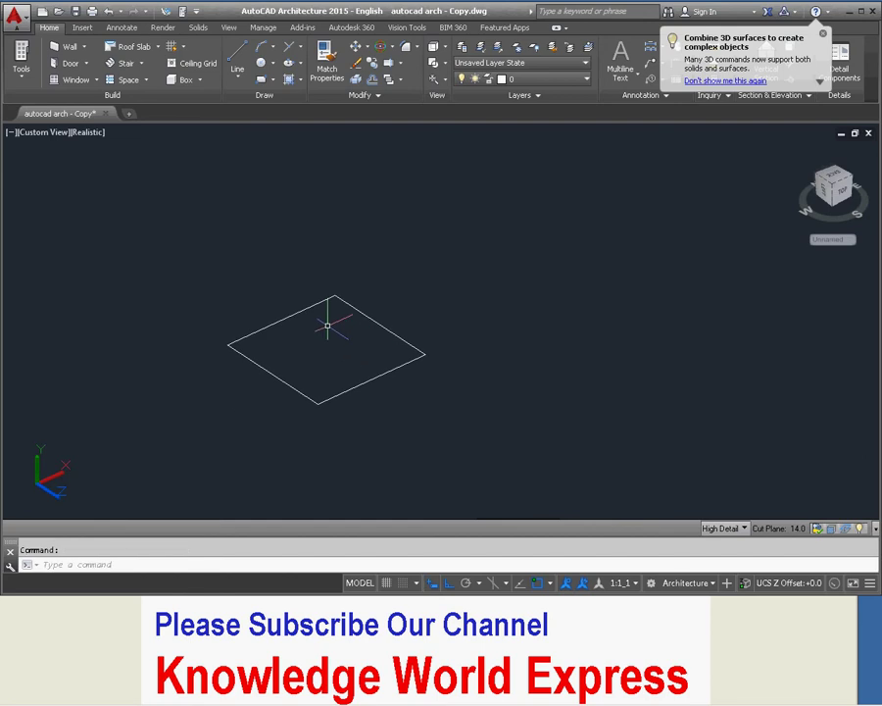
{"action": "type", "text": "3"}
Join the four square sides into a single polyline and check the result
{"action": "key", "text": "Return"}
{"action": "left_click", "coordinate": [415, 262]}
{"action": "left_click", "coordinate": [242, 411]}
{"action": "key", "text": "Return"}
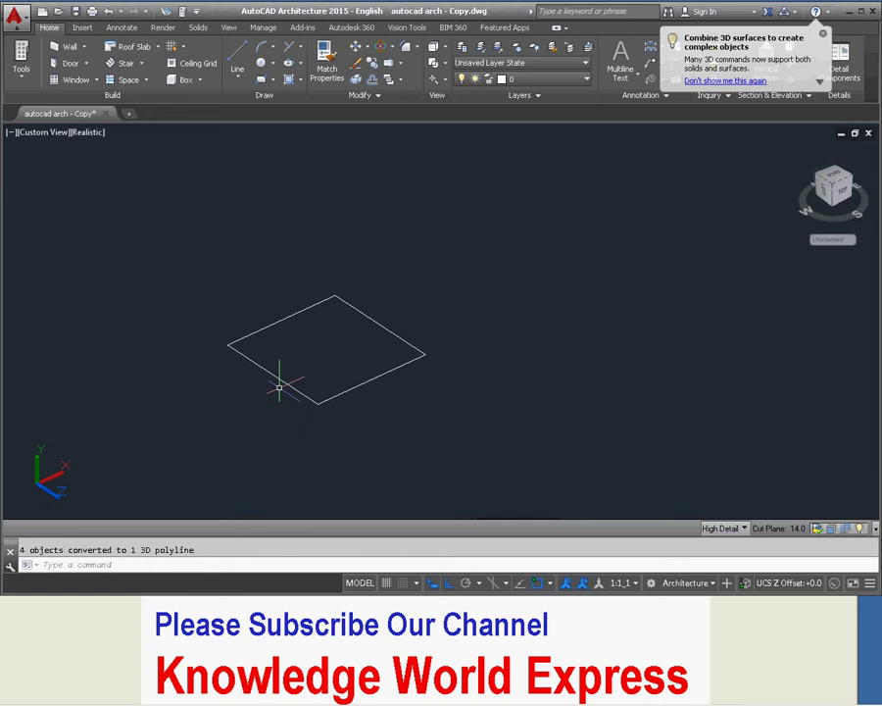
{"action": "left_click", "coordinate": [281, 378]}
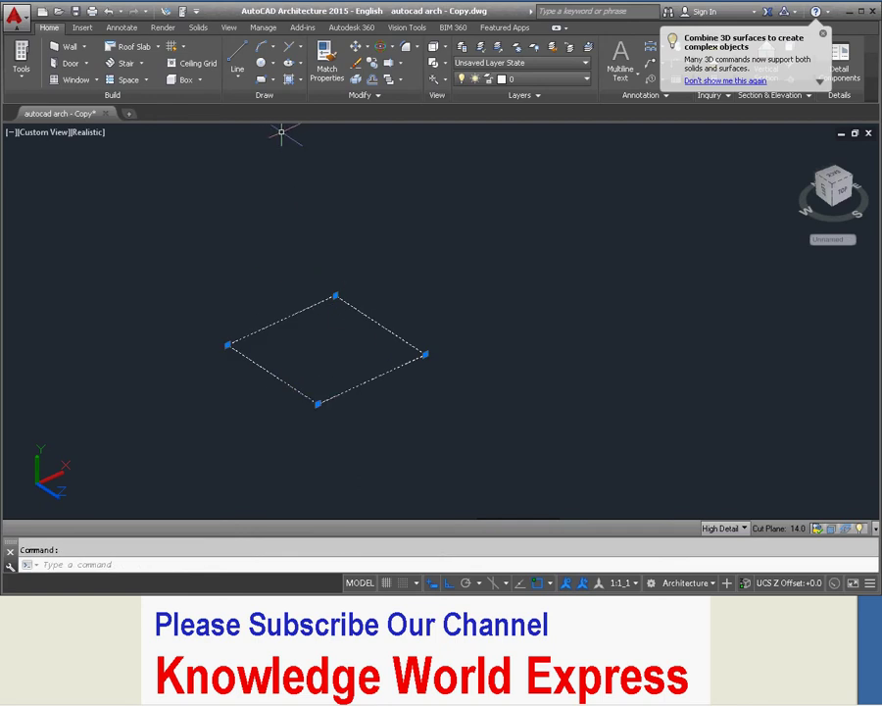
{"action": "key", "text": "Escape"}
Draw the L-shaped profile at the square's corner with 90, 6 and 84-unit segments
{"action": "left_click", "coordinate": [247, 60]}
{"action": "scroll", "coordinate": [312, 400], "scroll_direction": "up", "scroll_amount": 3}
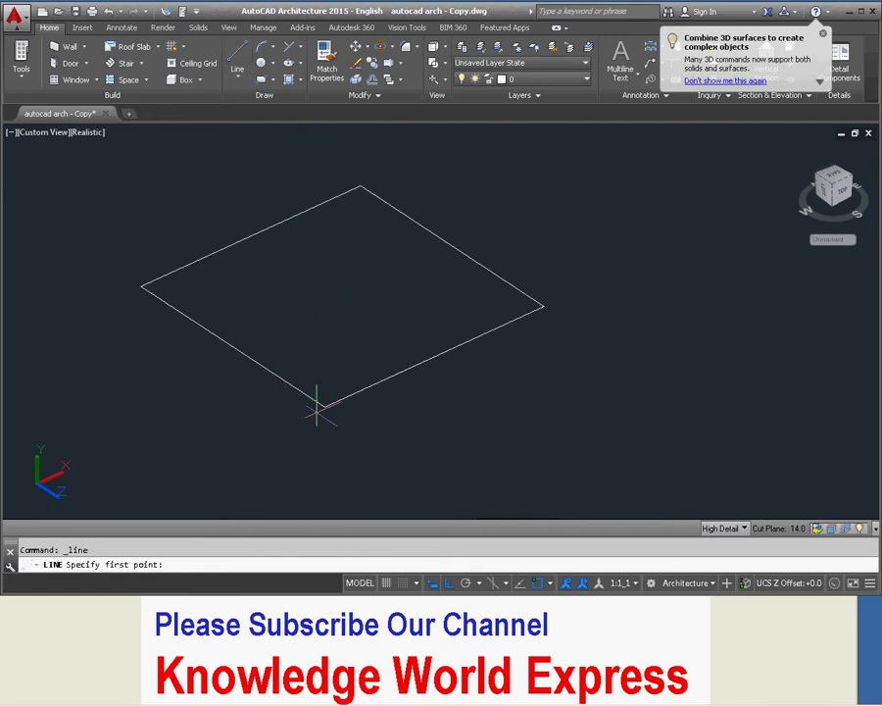
{"action": "scroll", "coordinate": [322, 401], "scroll_direction": "up", "scroll_amount": 3}
{"action": "left_click", "coordinate": [326, 400]}
{"action": "middle_click_drag", "start_coordinate": [325, 348], "coordinate": [307, 196]}
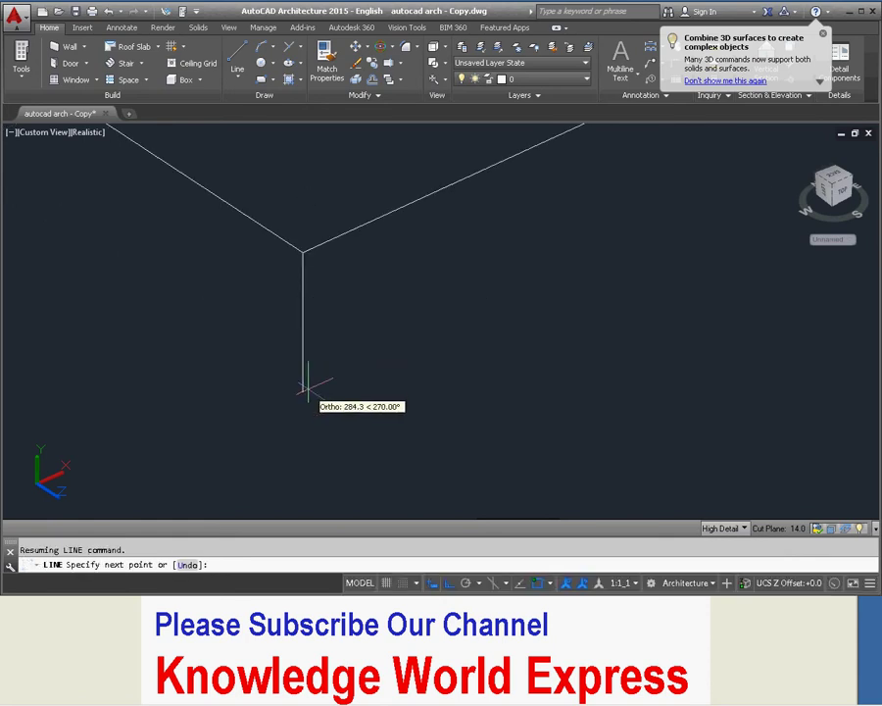
{"action": "type", "text": "90"}
{"action": "key", "text": "Return"}
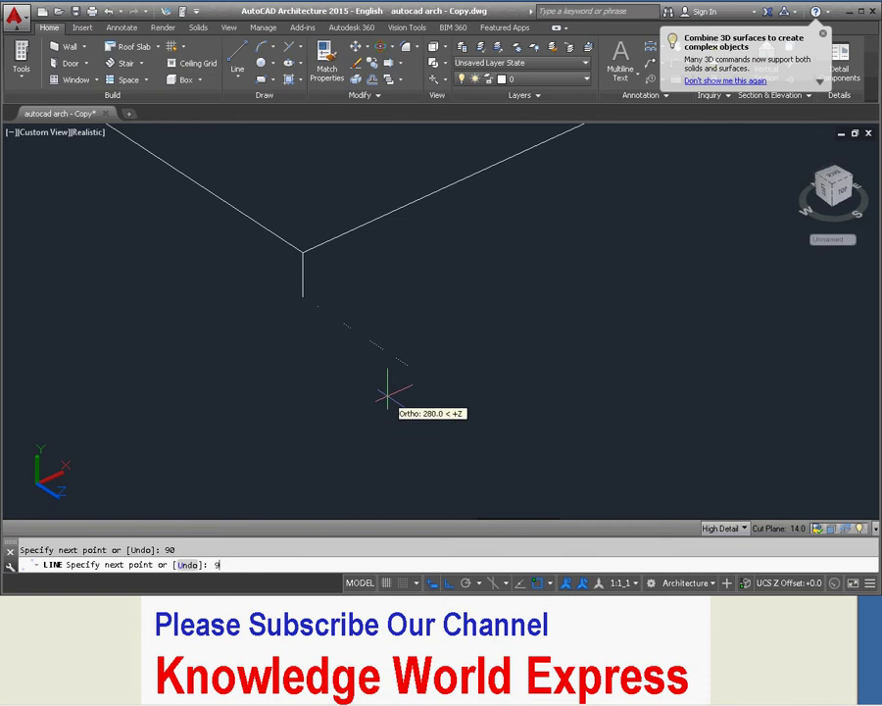
{"action": "type", "text": "0"}
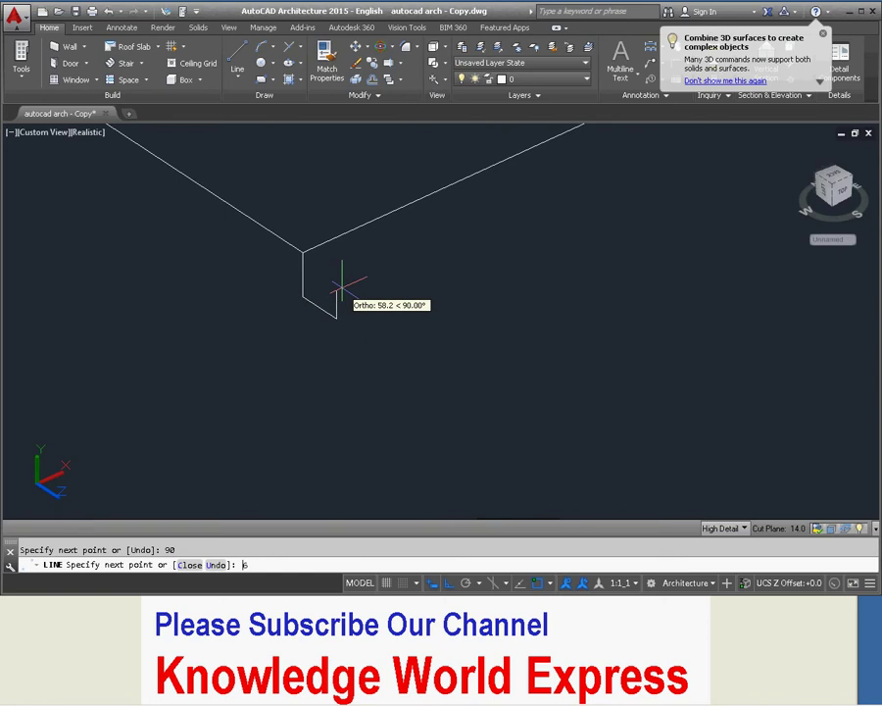
{"action": "type", "text": "6"}
{"action": "key", "text": "Return"}
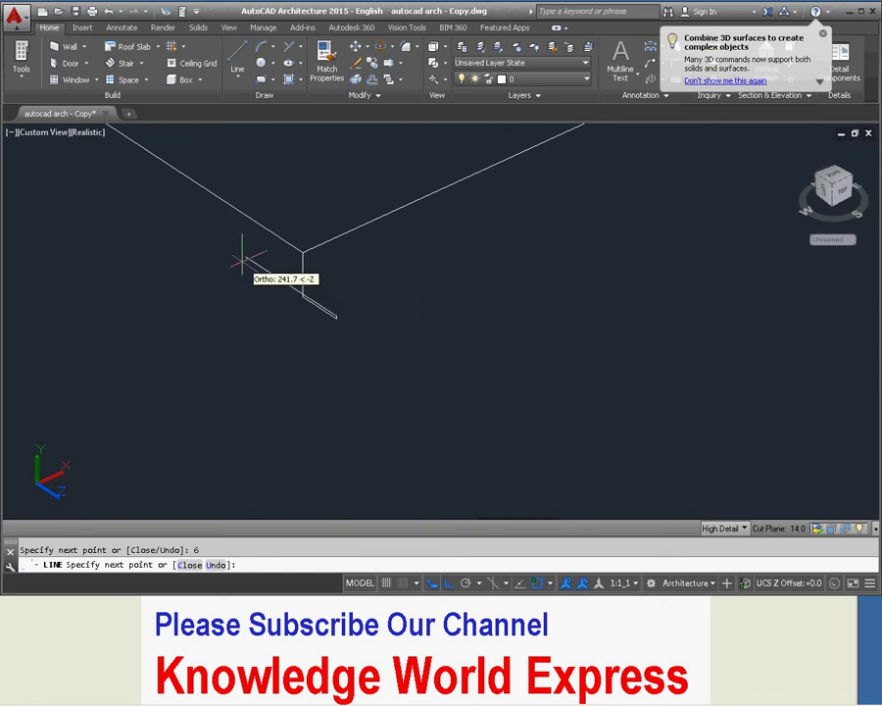
{"action": "type", "text": "84"}
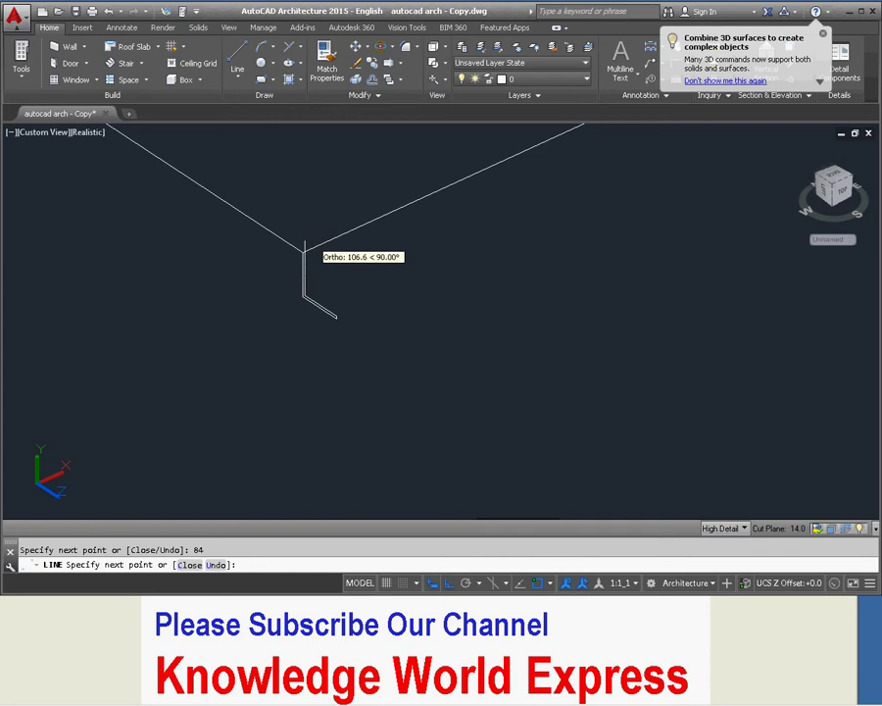
{"action": "type", "text": "4"}
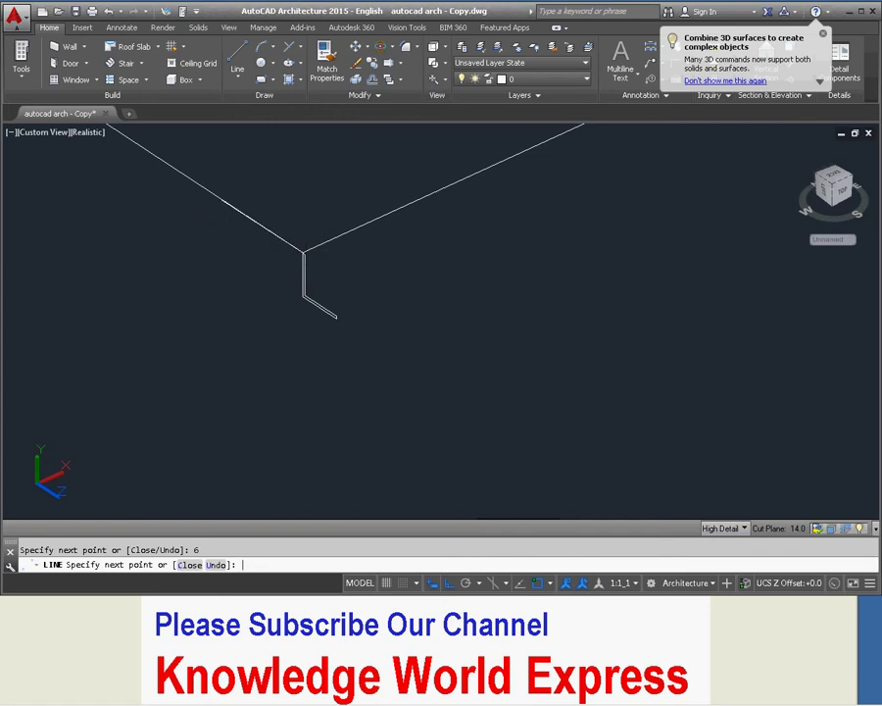
{"action": "key", "text": "Return"}
{"action": "scroll", "coordinate": [310, 310], "scroll_direction": "up", "scroll_amount": 3}
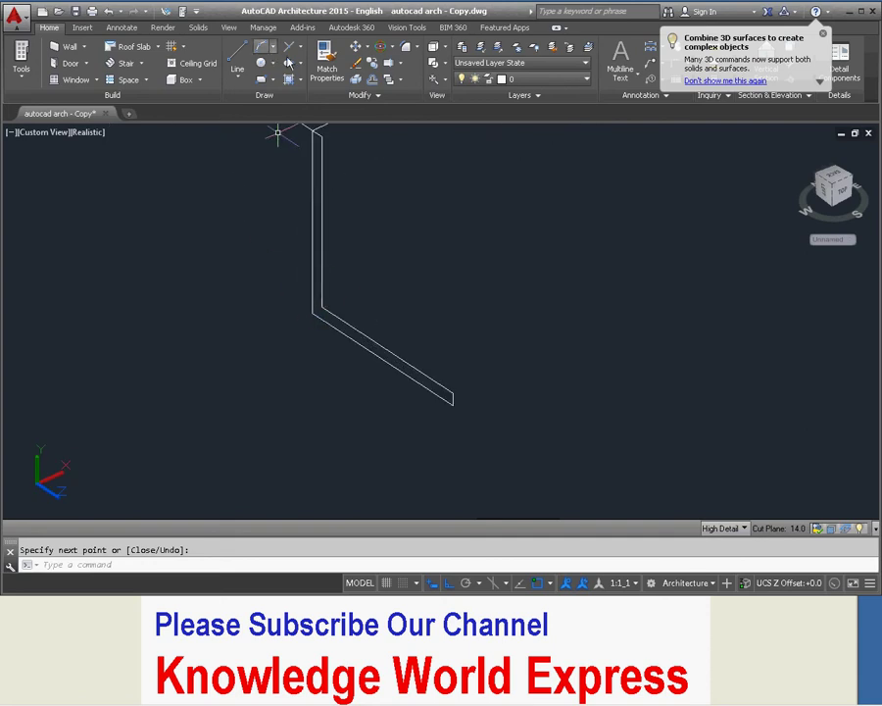
Fillet the profile's vertical and diagonal lines with a 22.1 radius
{"action": "left_click", "coordinate": [409, 49]}
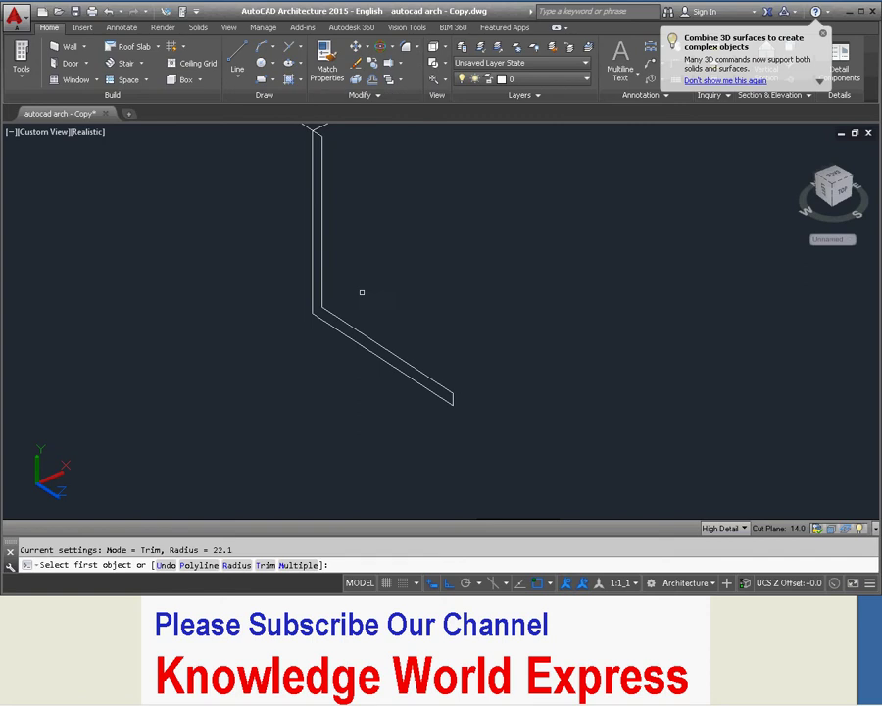
{"action": "left_click", "coordinate": [237, 564]}
{"action": "scroll", "coordinate": [313, 313], "scroll_direction": "up", "scroll_amount": 1}
{"action": "scroll", "coordinate": [308, 321], "scroll_direction": "up", "scroll_amount": 1}
{"action": "left_click", "coordinate": [300, 317]}
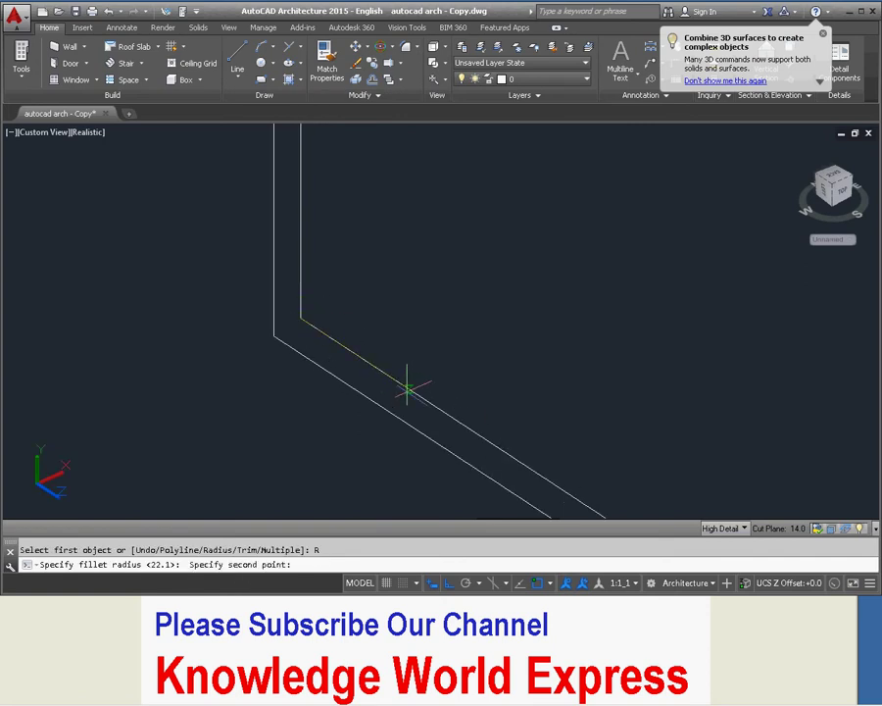
{"action": "left_click", "coordinate": [408, 389]}
{"action": "scroll", "coordinate": [309, 392], "scroll_direction": "down", "scroll_amount": 2}
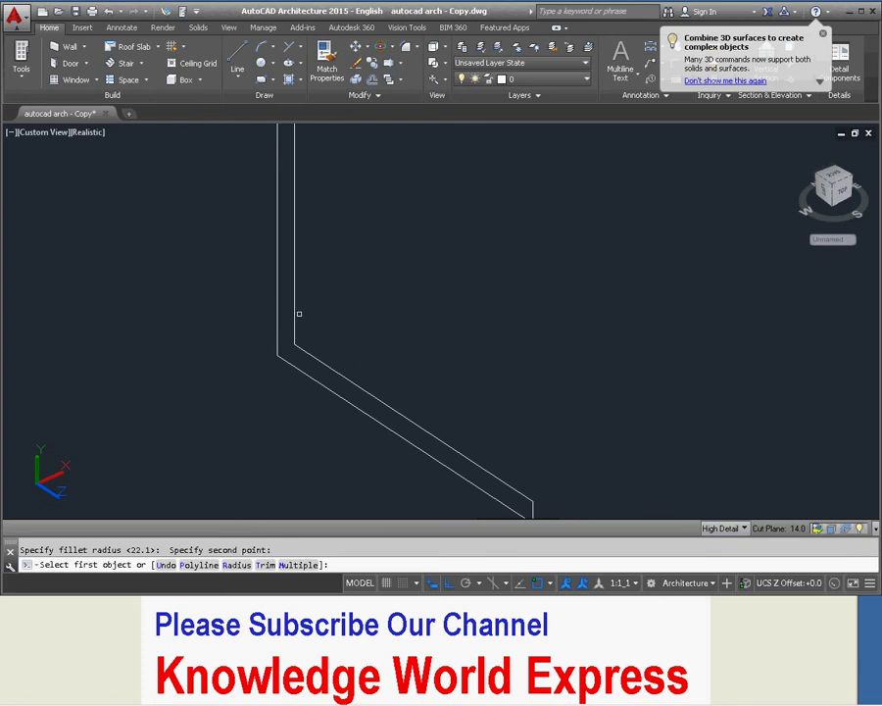
{"action": "left_click", "coordinate": [296, 309]}
{"action": "left_click", "coordinate": [338, 371]}
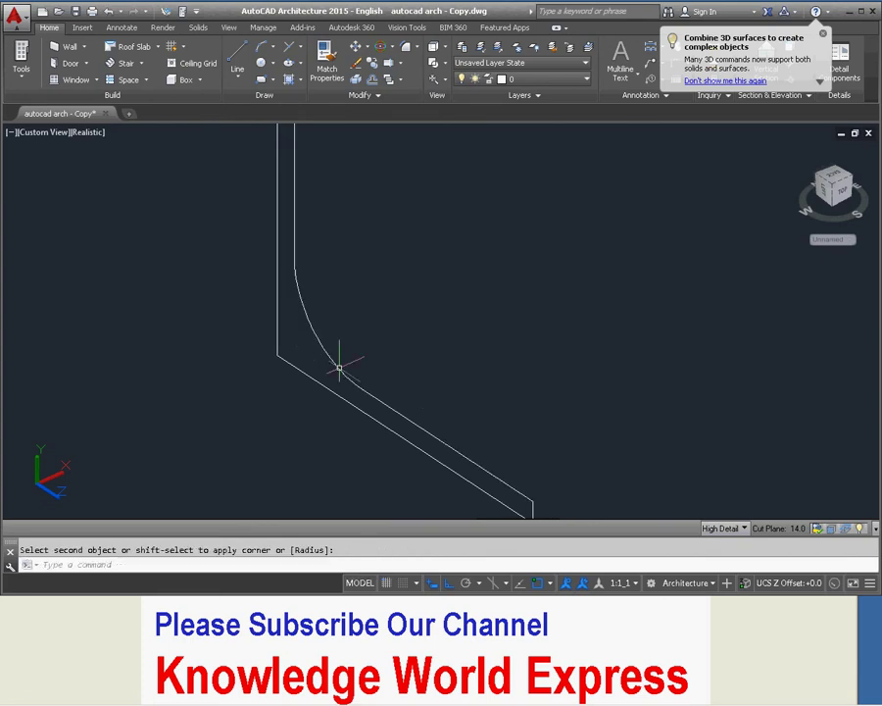
{"action": "scroll", "coordinate": [341, 355], "scroll_direction": "down", "scroll_amount": 5}
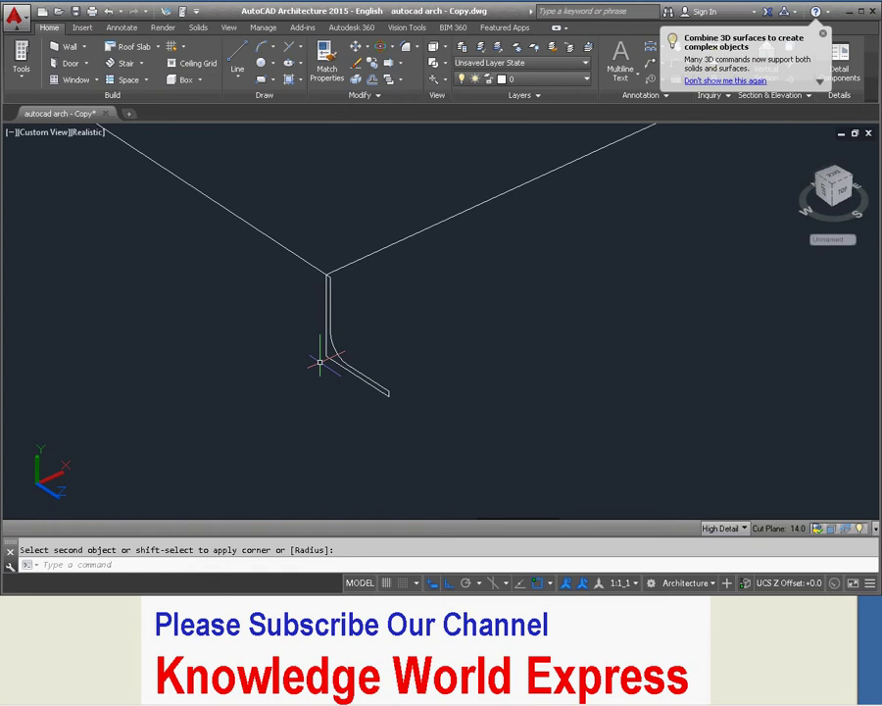
Convert the three L-profile lines into a single region
{"action": "type", "text": "REG"}
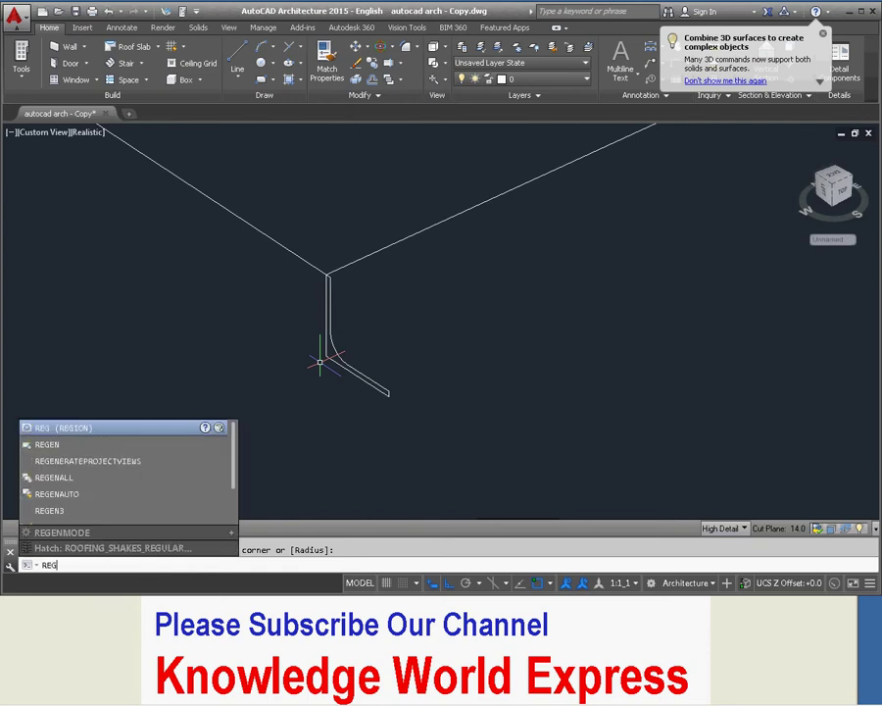
{"action": "key", "text": "Return"}
{"action": "left_click", "coordinate": [318, 252]}
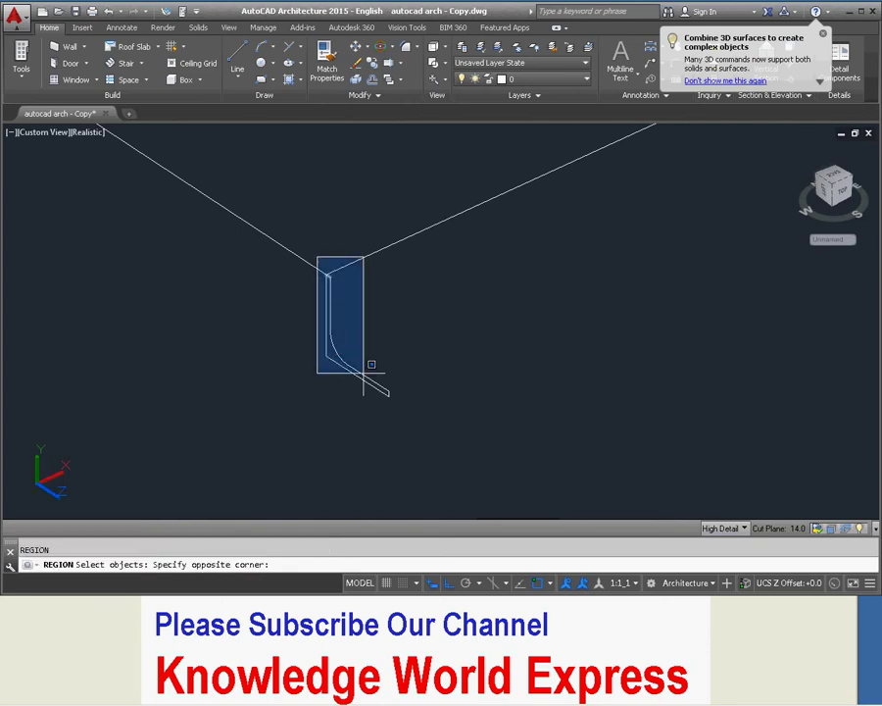
{"action": "left_click", "coordinate": [406, 427]}
{"action": "key", "text": "Return"}
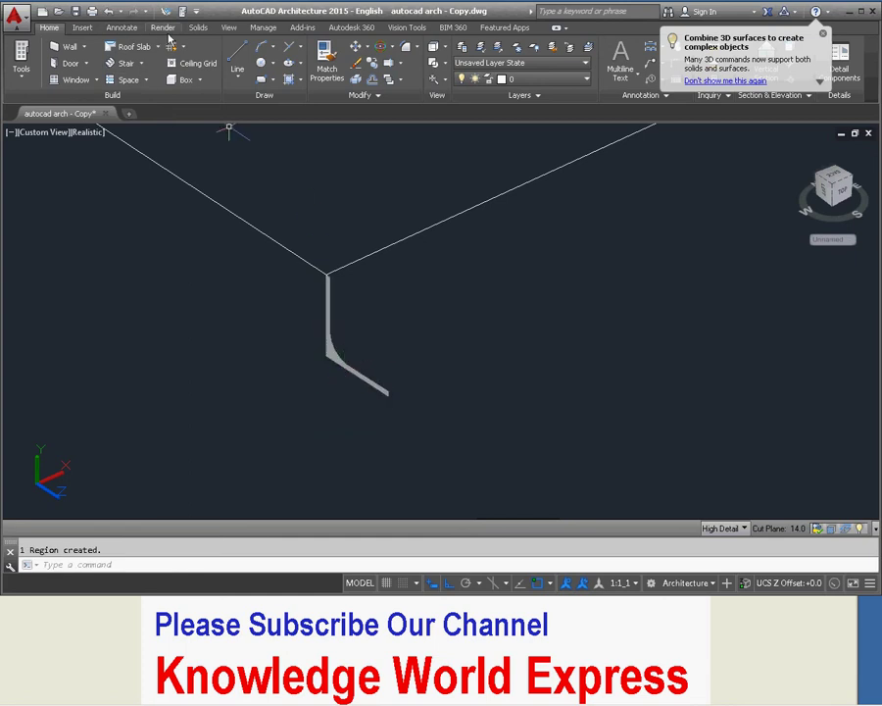
Sweep the profile region along the square path to form the molding frame
{"action": "left_click", "coordinate": [198, 27]}
{"action": "left_click", "coordinate": [50, 57]}
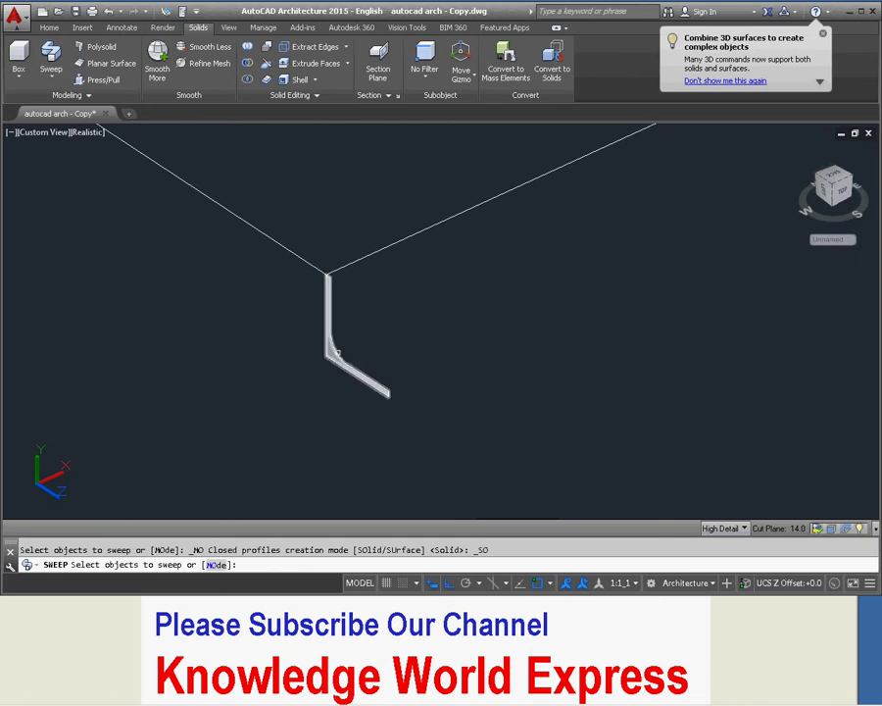
{"action": "left_click", "coordinate": [336, 352]}
{"action": "key", "text": "Return"}
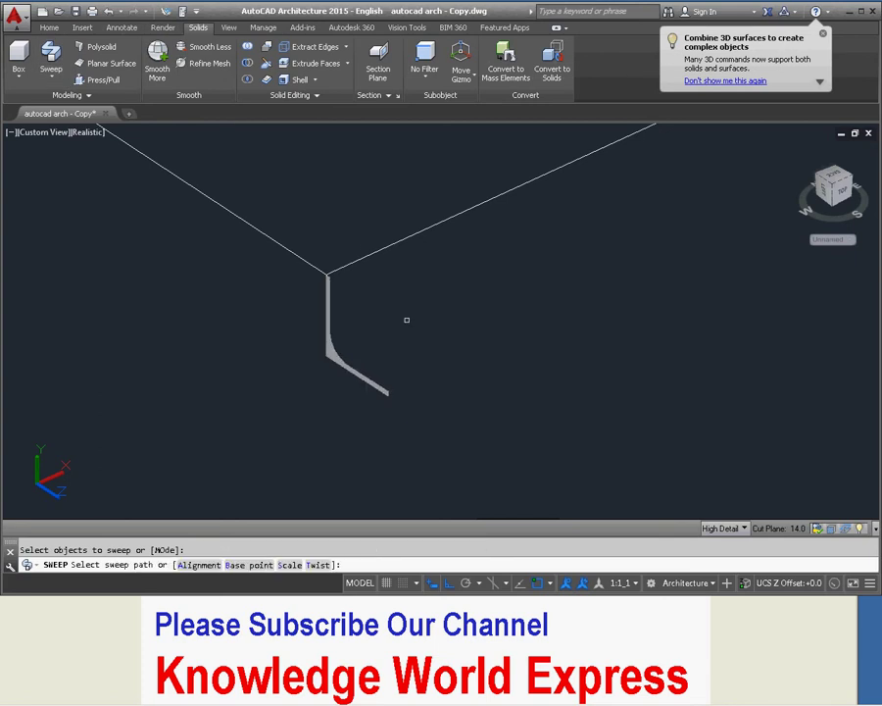
{"action": "left_click", "coordinate": [365, 248]}
{"action": "scroll", "coordinate": [409, 397], "scroll_direction": "down", "scroll_amount": 4}
{"action": "scroll", "coordinate": [356, 292], "scroll_direction": "down", "scroll_amount": 2}
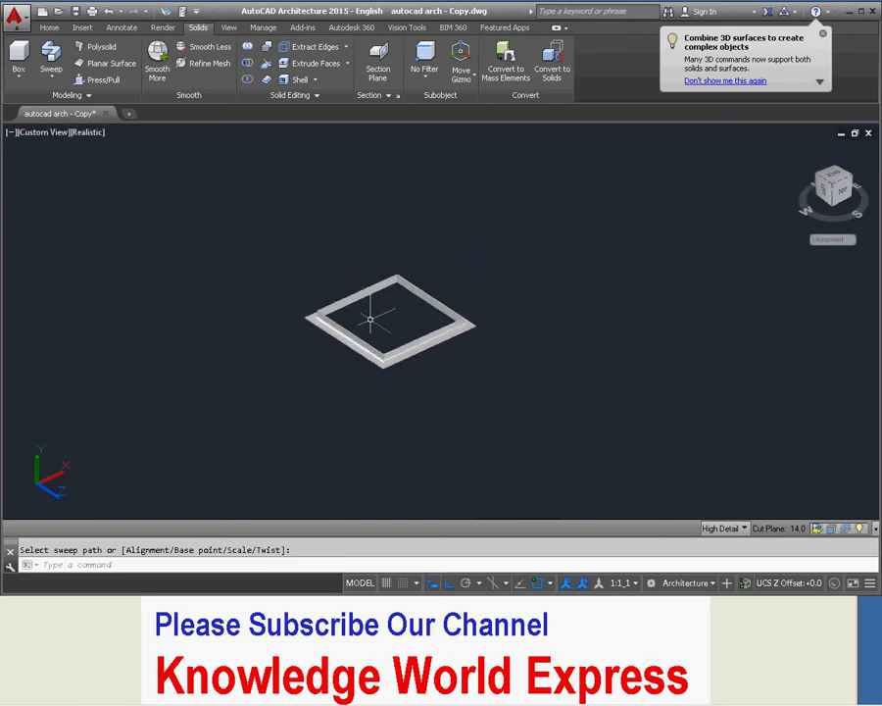
{"action": "scroll", "coordinate": [376, 356], "scroll_direction": "up", "scroll_amount": 2}
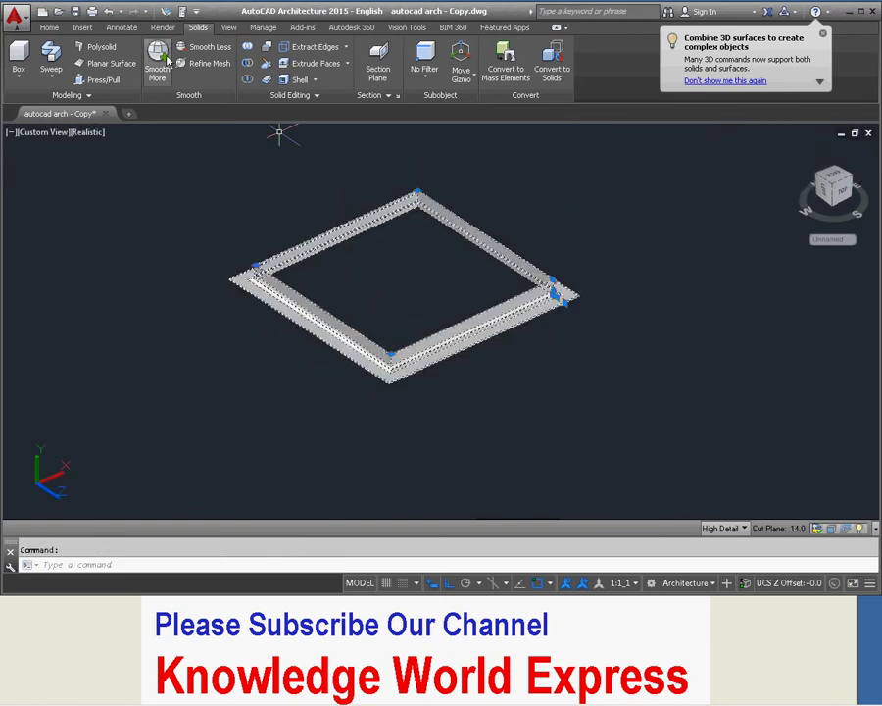
{"action": "left_click", "coordinate": [51, 28]}
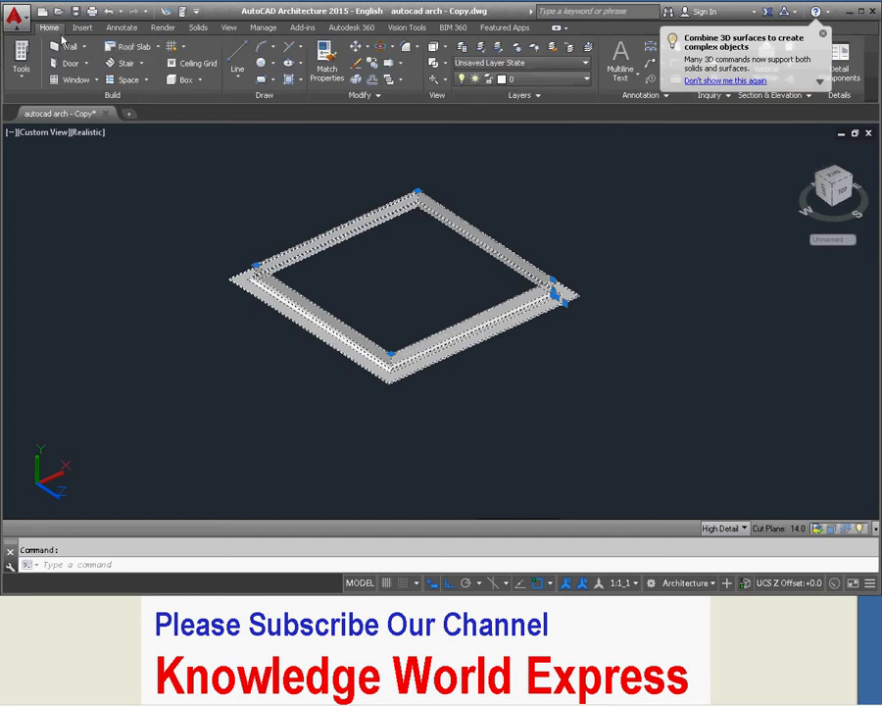
Start moving the swept frame, using its corner as the base point
{"action": "left_click", "coordinate": [357, 47]}
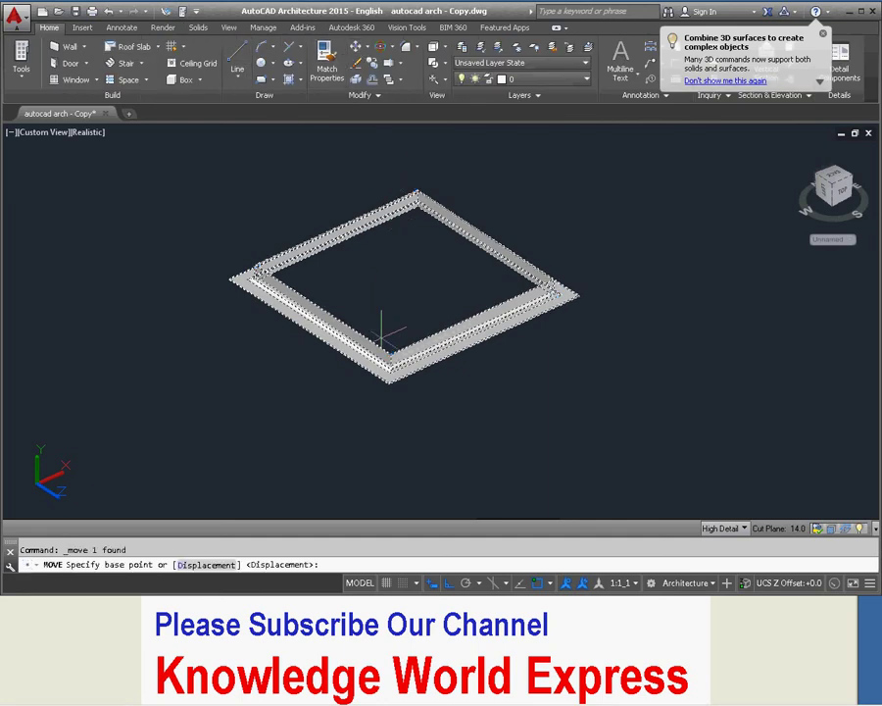
{"action": "scroll", "coordinate": [370, 314], "scroll_direction": "up", "scroll_amount": 2}
{"action": "scroll", "coordinate": [387, 328], "scroll_direction": "up", "scroll_amount": 2}
{"action": "scroll", "coordinate": [407, 343], "scroll_direction": "up", "scroll_amount": 2}
{"action": "scroll", "coordinate": [427, 360], "scroll_direction": "up", "scroll_amount": 2}
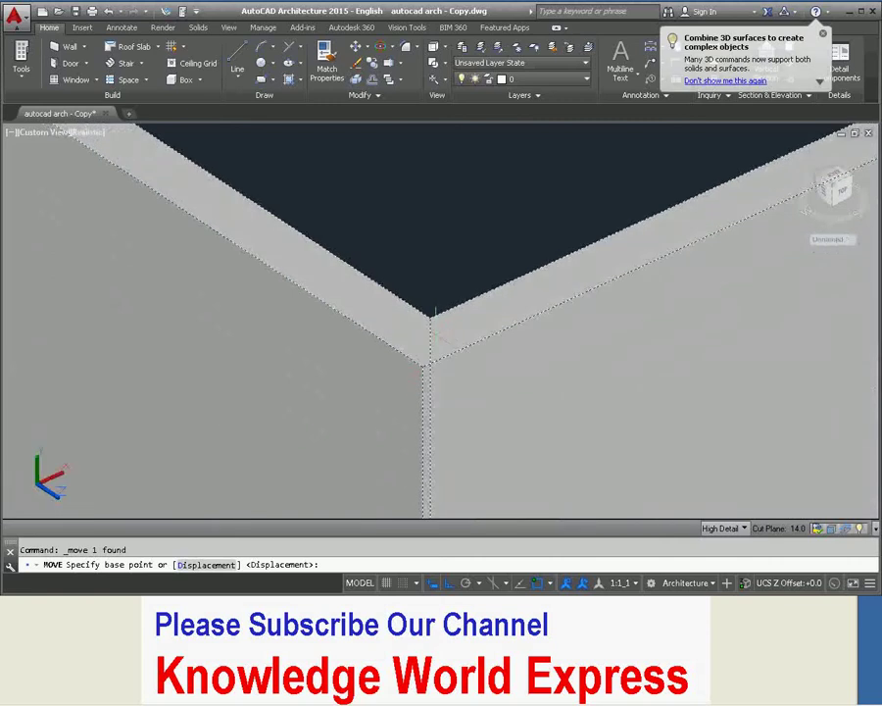
{"action": "left_click", "coordinate": [429, 317]}
{"action": "scroll", "coordinate": [441, 307], "scroll_direction": "down", "scroll_amount": 2}
{"action": "scroll", "coordinate": [485, 303], "scroll_direction": "down", "scroll_amount": 2}
{"action": "scroll", "coordinate": [473, 331], "scroll_direction": "down", "scroll_amount": 2}
{"action": "scroll", "coordinate": [480, 333], "scroll_direction": "down", "scroll_amount": 3}
{"action": "scroll", "coordinate": [484, 314], "scroll_direction": "down", "scroll_amount": 3}
Place the frame at the vessel's bottom corner so it wraps the base
{"action": "mouse_move", "coordinate": [486, 305]}
{"action": "middle_mouse_down", "text": "shift"}
{"action": "mouse_move", "coordinate": [457, 275]}
{"action": "mouse_move", "coordinate": [408, 267]}
{"action": "middle_mouse_up", "text": "shift"}
{"action": "scroll", "coordinate": [412, 260], "scroll_direction": "up", "scroll_amount": 3}
{"action": "scroll", "coordinate": [422, 247], "scroll_direction": "up", "scroll_amount": 2}
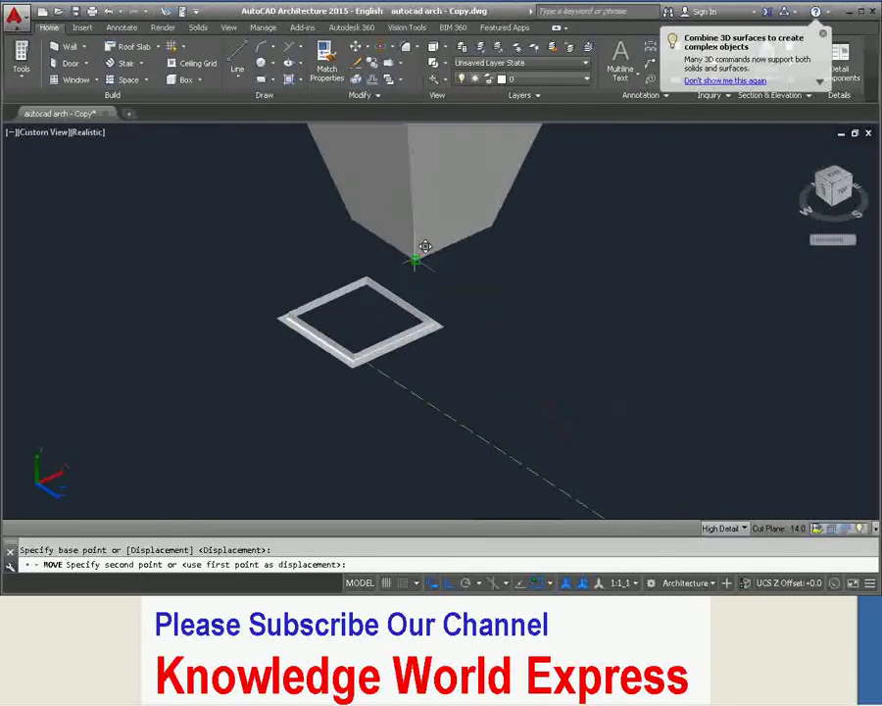
{"action": "scroll", "coordinate": [419, 253], "scroll_direction": "up", "scroll_amount": 2}
{"action": "scroll", "coordinate": [416, 261], "scroll_direction": "up", "scroll_amount": 2}
{"action": "scroll", "coordinate": [418, 255], "scroll_direction": "down", "scroll_amount": 3}
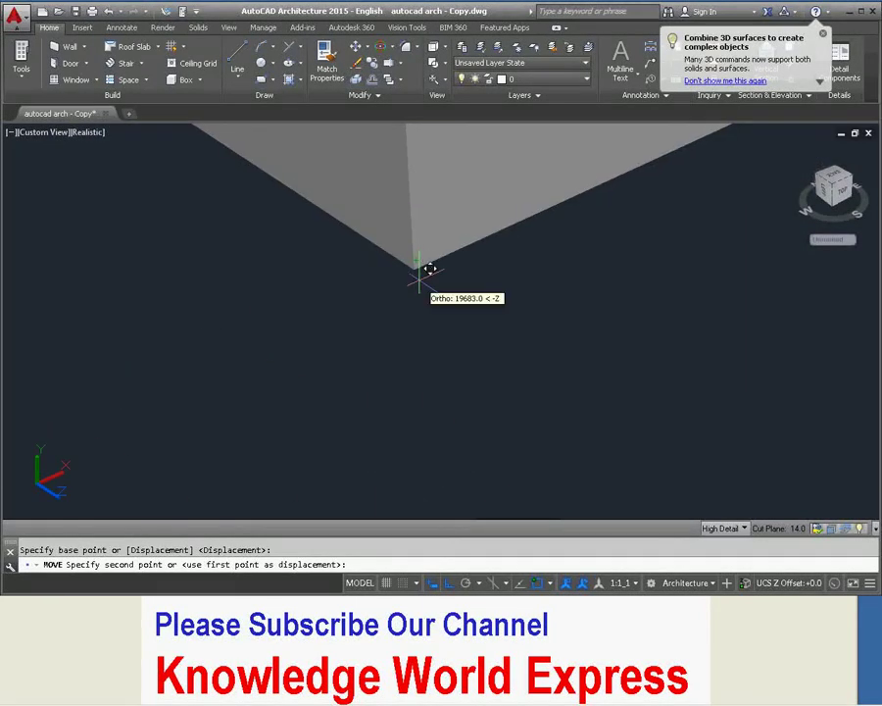
{"action": "scroll", "coordinate": [421, 261], "scroll_direction": "up", "scroll_amount": 3}
{"action": "scroll", "coordinate": [421, 257], "scroll_direction": "down", "scroll_amount": 3}
{"action": "scroll", "coordinate": [420, 256], "scroll_direction": "up", "scroll_amount": 3}
{"action": "left_click", "coordinate": [419, 256]}
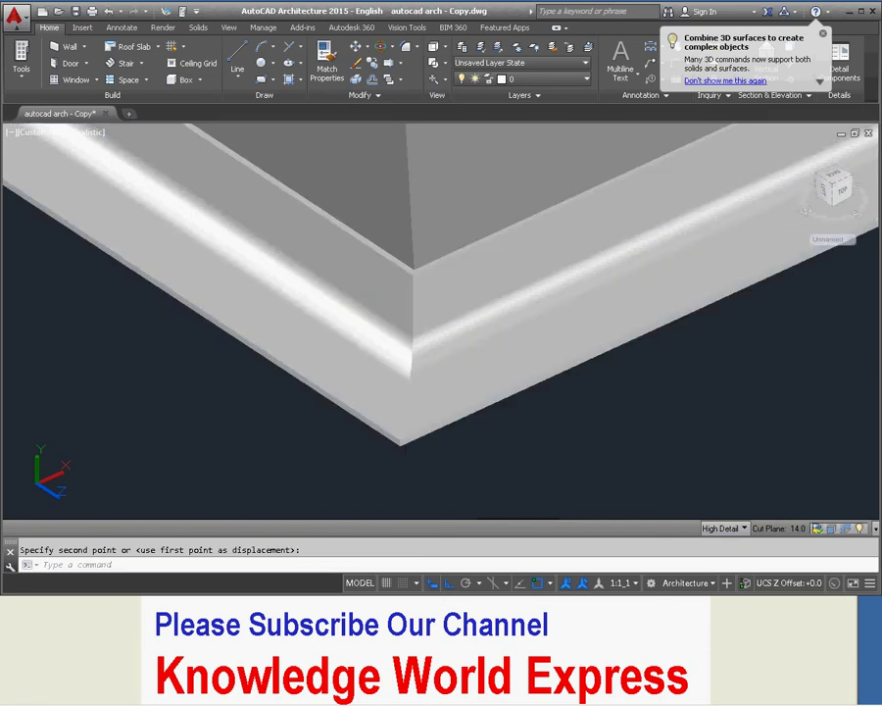
{"action": "middle_click_drag", "start_coordinate": [324, 303], "coordinate": [264, 215]}
{"action": "scroll", "coordinate": [475, 279], "scroll_direction": "down", "scroll_amount": 3}
{"action": "scroll", "coordinate": [476, 280], "scroll_direction": "up", "scroll_amount": 3}
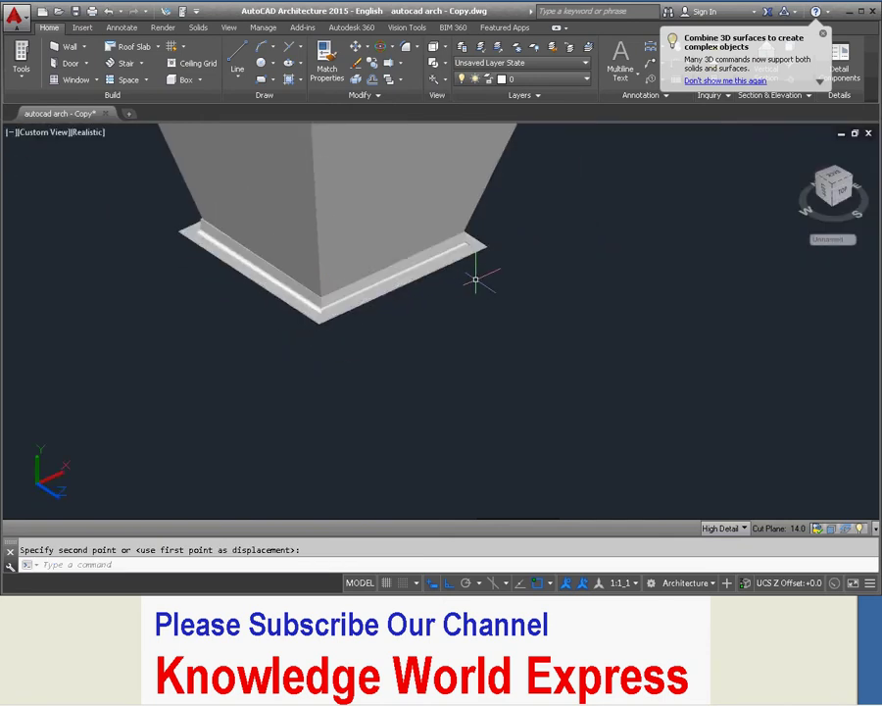
{"action": "middle_click_drag", "start_coordinate": [392, 176], "coordinate": [272, 271], "text": "shift"}
{"action": "scroll", "coordinate": [272, 271], "scroll_direction": "up", "scroll_amount": 3}
{"action": "scroll", "coordinate": [533, 293], "scroll_direction": "up", "scroll_amount": 3}
{"action": "scroll", "coordinate": [533, 293], "scroll_direction": "up", "scroll_amount": 1}
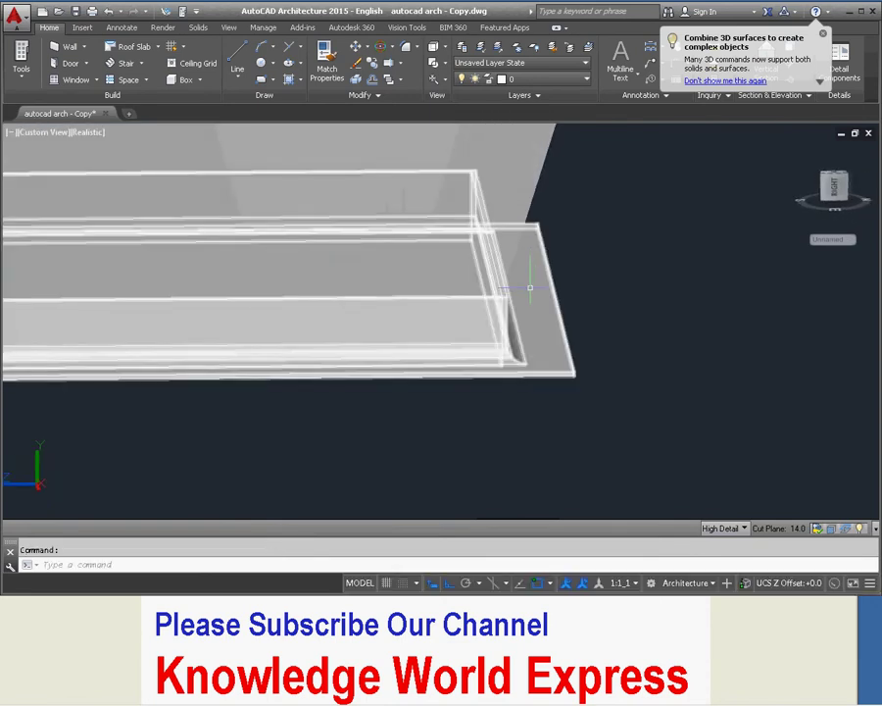
{"action": "scroll", "coordinate": [534, 293], "scroll_direction": "up", "scroll_amount": 2}
{"action": "scroll", "coordinate": [441, 269], "scroll_direction": "down", "scroll_amount": 2}
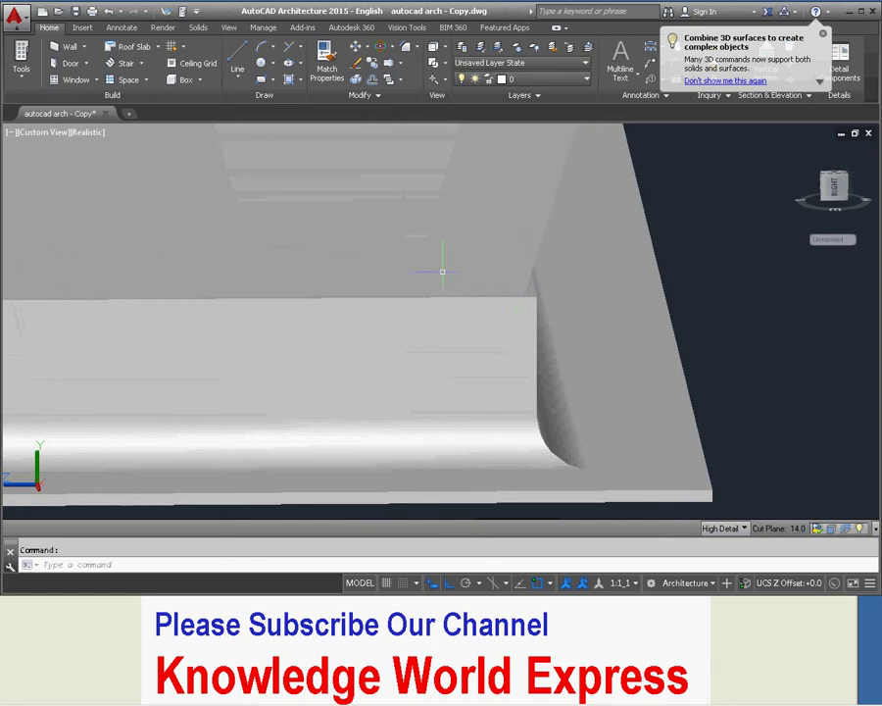
{"action": "scroll", "coordinate": [441, 269], "scroll_direction": "down", "scroll_amount": 2}
{"action": "scroll", "coordinate": [441, 270], "scroll_direction": "down", "scroll_amount": 3}
{"action": "mouse_move", "coordinate": [439, 270]}
{"action": "middle_mouse_down", "text": "shift"}
{"action": "mouse_move", "coordinate": [472, 290]}
{"action": "mouse_move", "coordinate": [408, 298]}
{"action": "mouse_move", "coordinate": [408, 392]}
{"action": "middle_mouse_up", "text": "shift"}
{"action": "scroll", "coordinate": [446, 294], "scroll_direction": "up", "scroll_amount": 4}
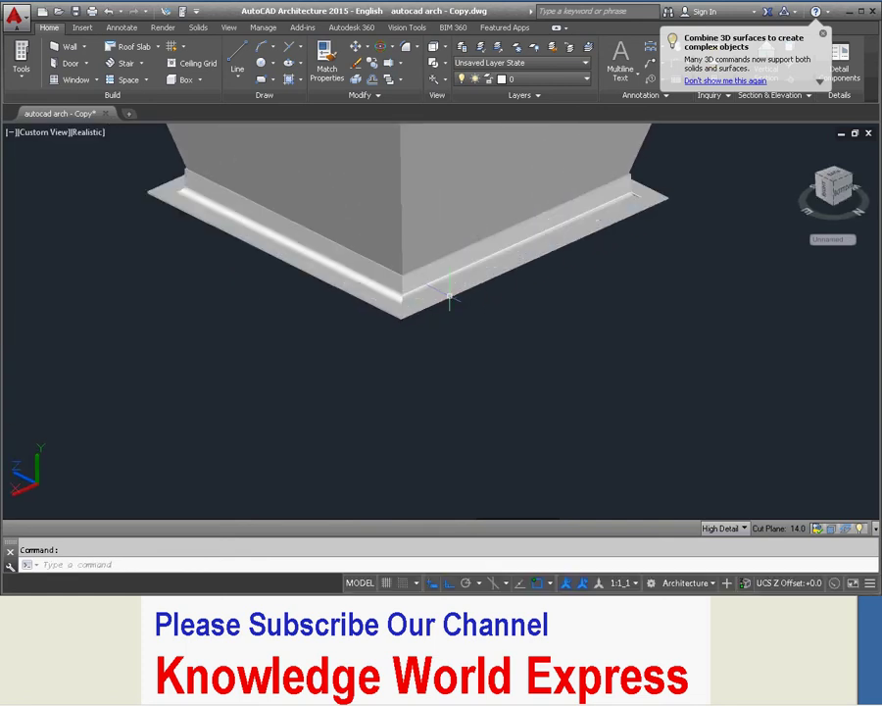
{"action": "mouse_move", "coordinate": [507, 329]}
{"action": "middle_mouse_down", "text": "shift"}
{"action": "mouse_move", "coordinate": [473, 357]}
{"action": "mouse_move", "coordinate": [441, 365]}
{"action": "mouse_move", "coordinate": [404, 348]}
{"action": "mouse_move", "coordinate": [412, 333]}
{"action": "mouse_move", "coordinate": [378, 314]}
{"action": "mouse_move", "coordinate": [391, 306]}
{"action": "middle_mouse_up", "text": "shift"}
{"action": "scroll", "coordinate": [404, 348], "scroll_direction": "down", "scroll_amount": 3}
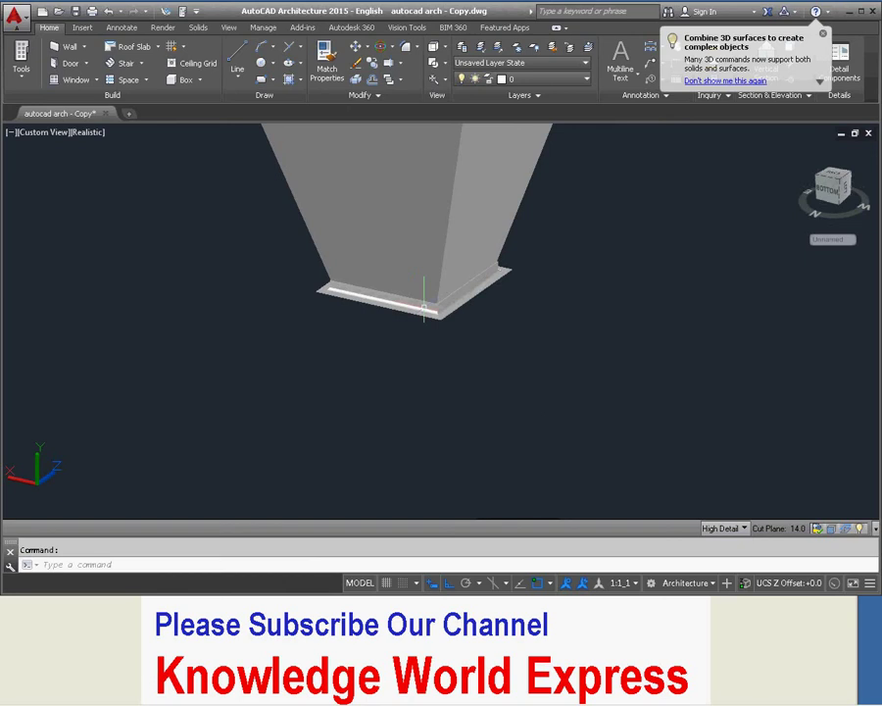
{"action": "scroll", "coordinate": [390, 305], "scroll_direction": "up", "scroll_amount": 3}
{"action": "scroll", "coordinate": [447, 297], "scroll_direction": "down", "scroll_amount": 4}
{"action": "scroll", "coordinate": [470, 314], "scroll_direction": "down", "scroll_amount": 2}
{"action": "mouse_move", "coordinate": [470, 314]}
{"action": "middle_mouse_down", "text": "shift"}
{"action": "mouse_move", "coordinate": [496, 284]}
{"action": "mouse_move", "coordinate": [451, 304]}
{"action": "mouse_move", "coordinate": [426, 335]}
{"action": "mouse_move", "coordinate": [437, 355]}
{"action": "mouse_move", "coordinate": [461, 275]}
{"action": "mouse_move", "coordinate": [451, 279]}
{"action": "middle_mouse_up", "text": "shift"}
{"action": "scroll", "coordinate": [461, 272], "scroll_direction": "down", "scroll_amount": 4}
{"action": "scroll", "coordinate": [460, 272], "scroll_direction": "up", "scroll_amount": 2}
{"action": "scroll", "coordinate": [448, 278], "scroll_direction": "up", "scroll_amount": 5}
{"action": "scroll", "coordinate": [448, 279], "scroll_direction": "down", "scroll_amount": 3}
{"action": "middle_click_drag", "start_coordinate": [447, 279], "coordinate": [452, 307], "text": "shift"}
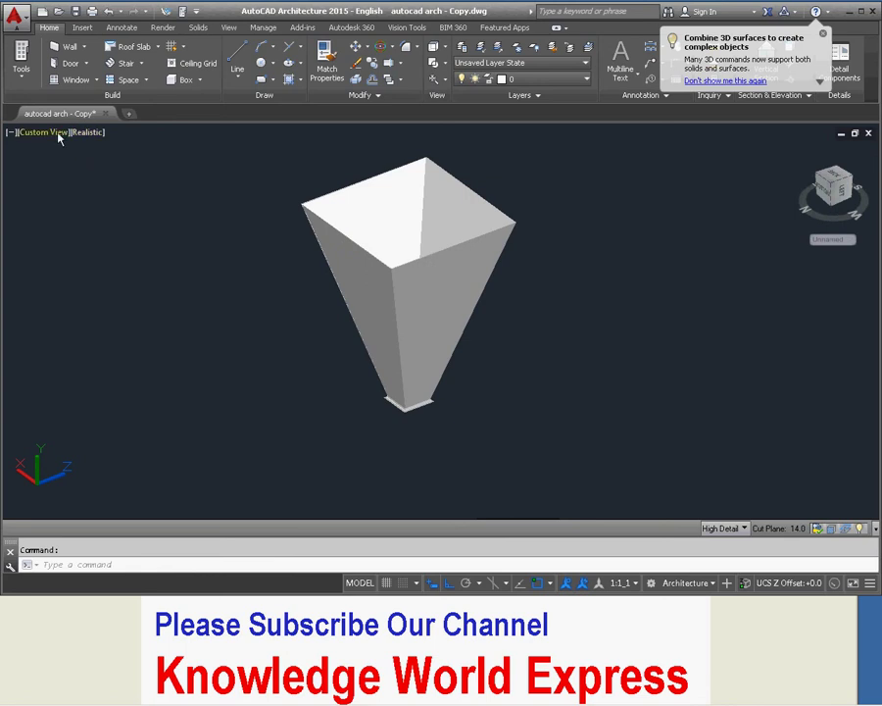
{"action": "key", "text": "ctrl+z"}
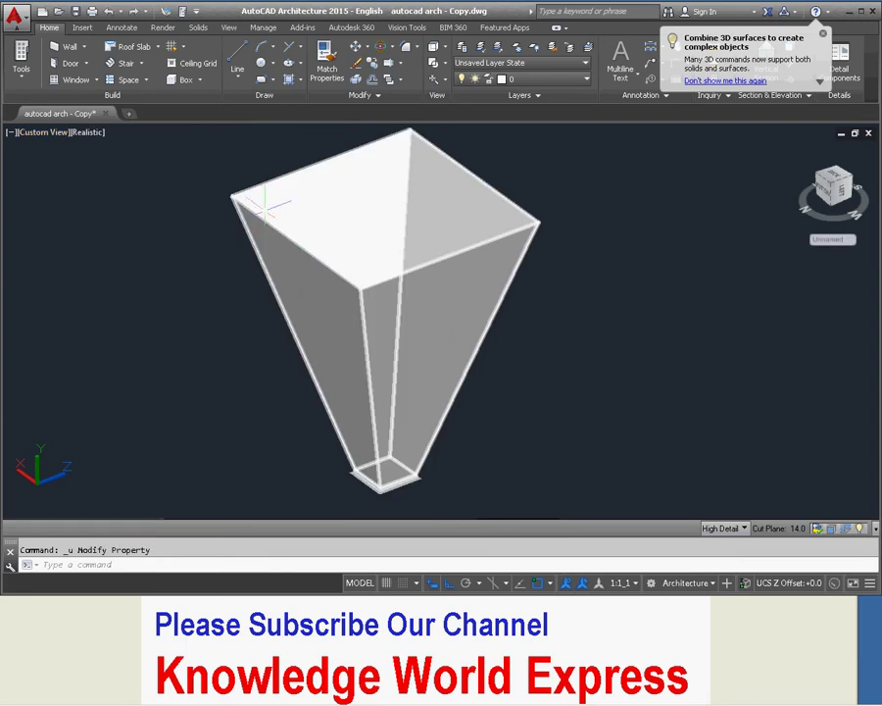
Colour the base molding frame red in its Properties
{"action": "right_click", "coordinate": [400, 483]}
{"action": "left_click", "coordinate": [411, 477]}
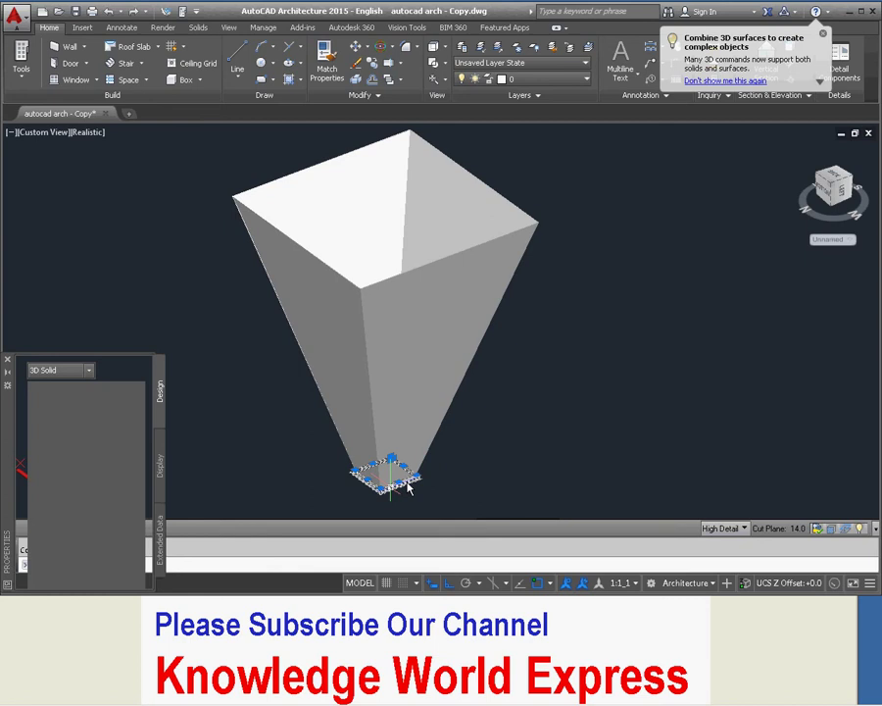
{"action": "left_click", "coordinate": [112, 400]}
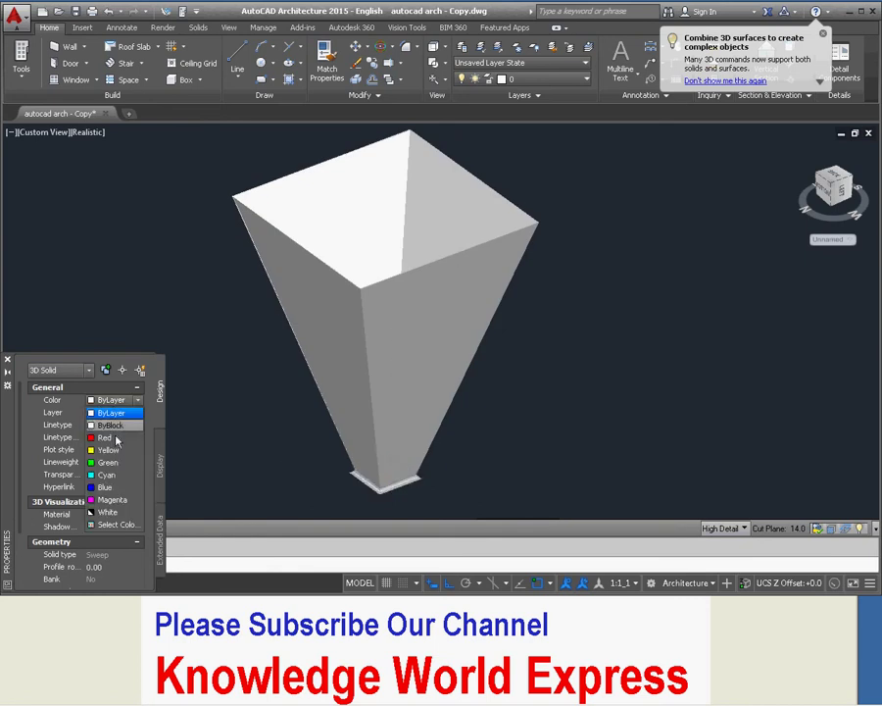
{"action": "left_click", "coordinate": [288, 415]}
{"action": "key", "text": "Escape"}
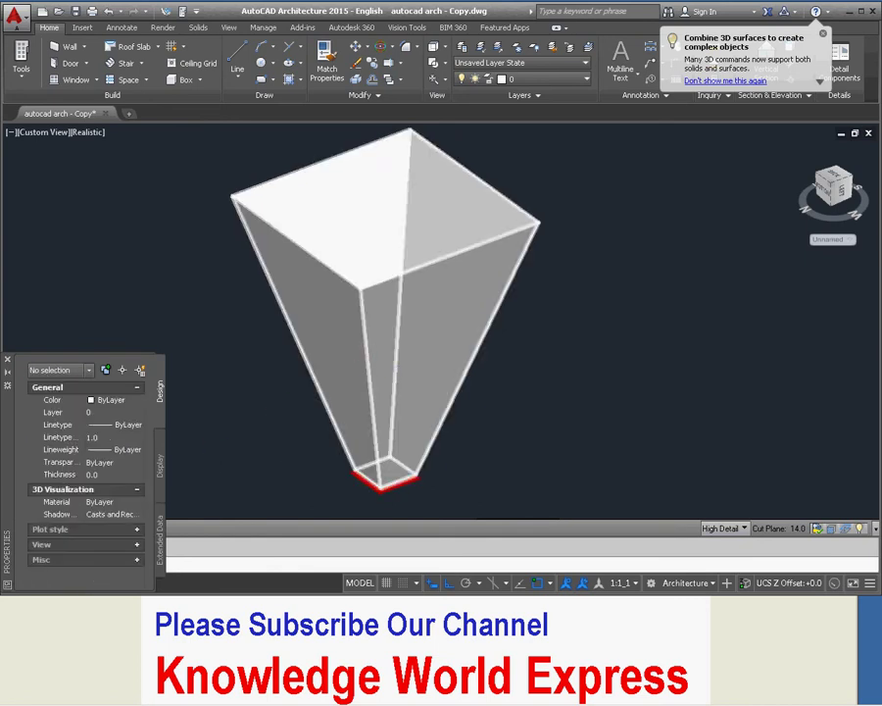
Set the tapered vessel's colour to cyan
{"action": "left_click", "coordinate": [112, 400]}
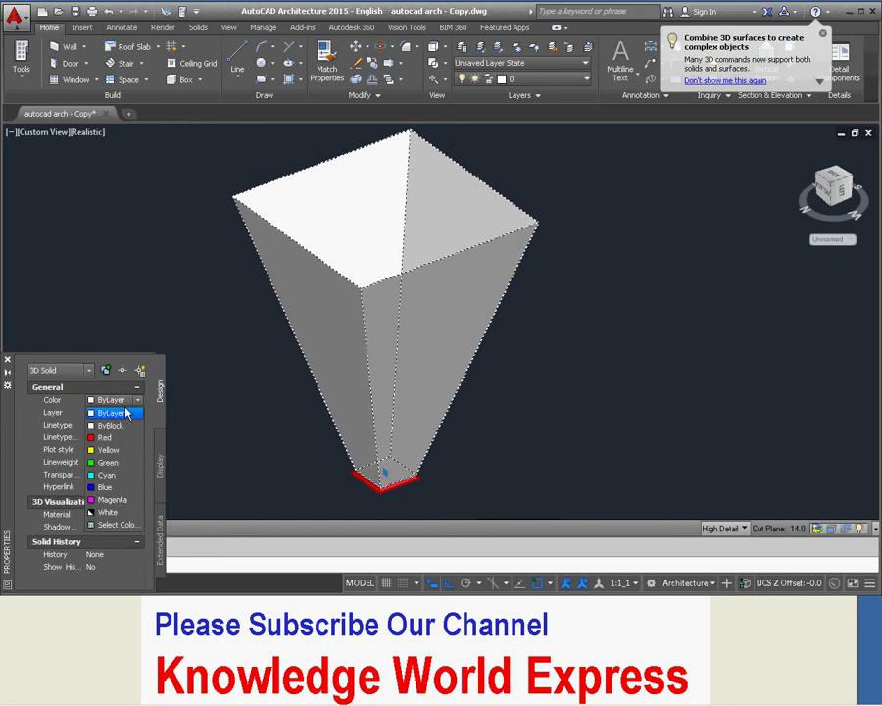
{"action": "left_click", "coordinate": [122, 480]}
{"action": "key", "text": "Escape"}
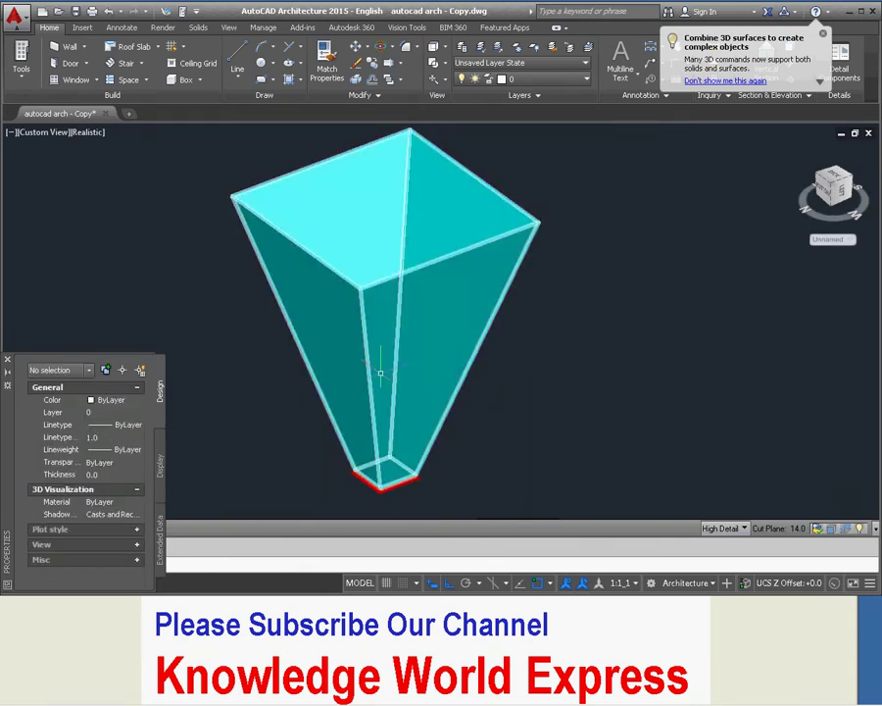
{"action": "scroll", "coordinate": [382, 371], "scroll_direction": "up", "scroll_amount": 3}
{"action": "scroll", "coordinate": [364, 417], "scroll_direction": "down", "scroll_amount": 4}
{"action": "scroll", "coordinate": [366, 424], "scroll_direction": "up", "scroll_amount": 3}
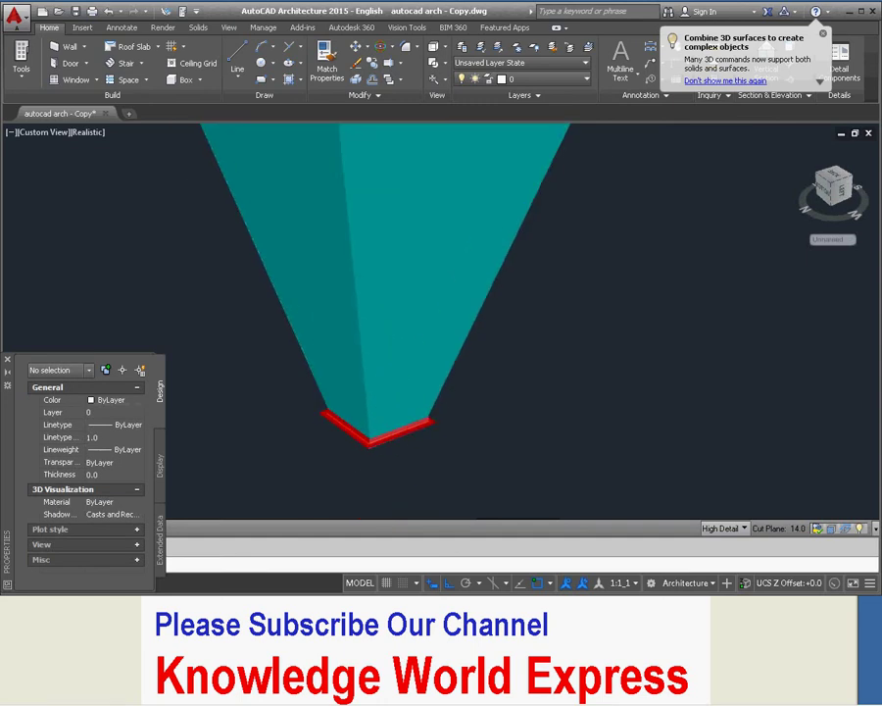
{"action": "scroll", "coordinate": [368, 427], "scroll_direction": "up", "scroll_amount": 3}
{"action": "scroll", "coordinate": [368, 431], "scroll_direction": "up", "scroll_amount": 2}
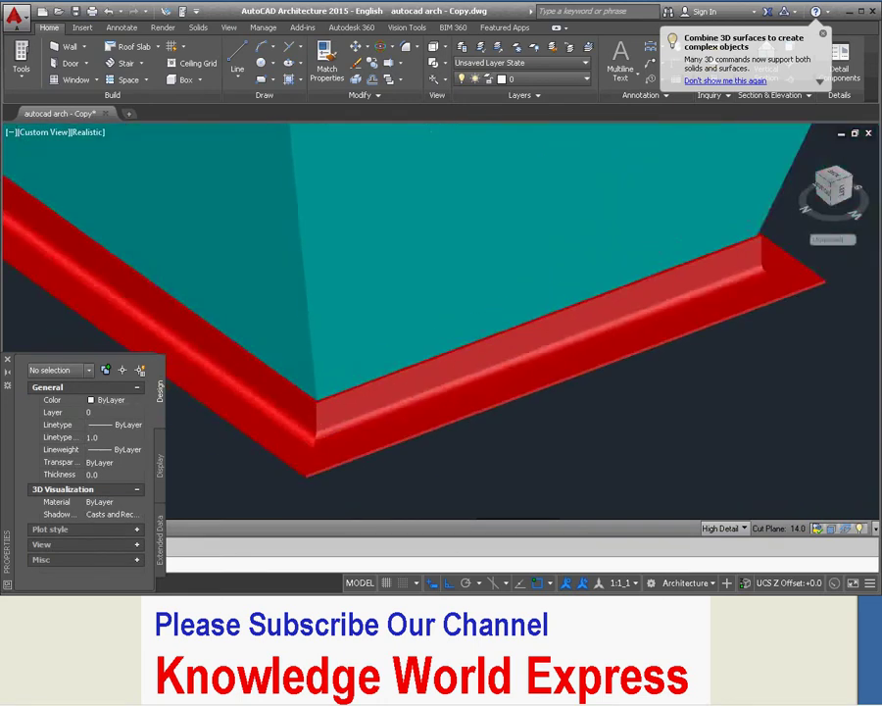
{"action": "scroll", "coordinate": [372, 435], "scroll_direction": "down", "scroll_amount": 3}
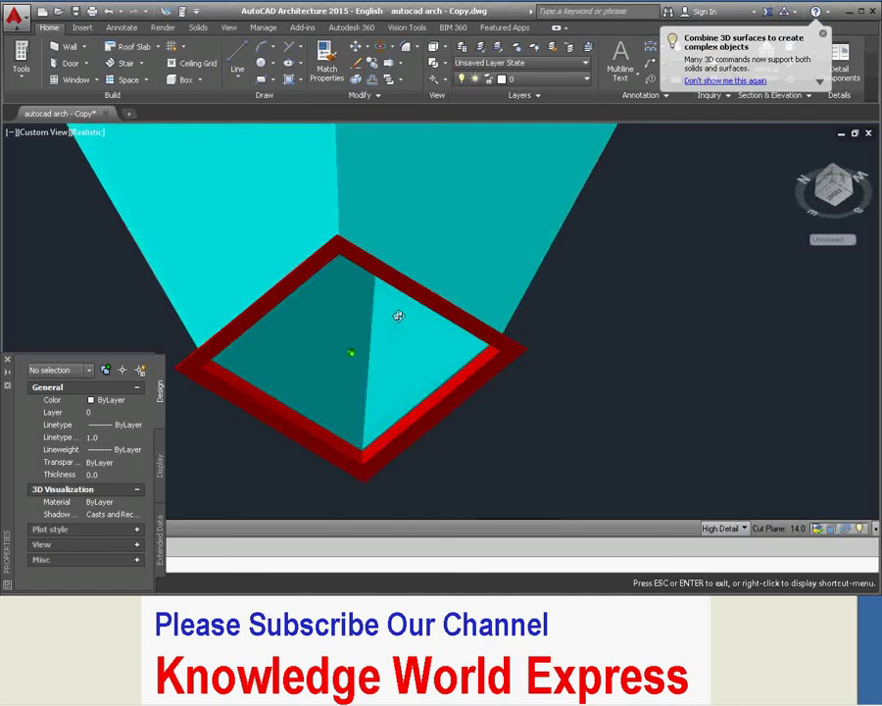